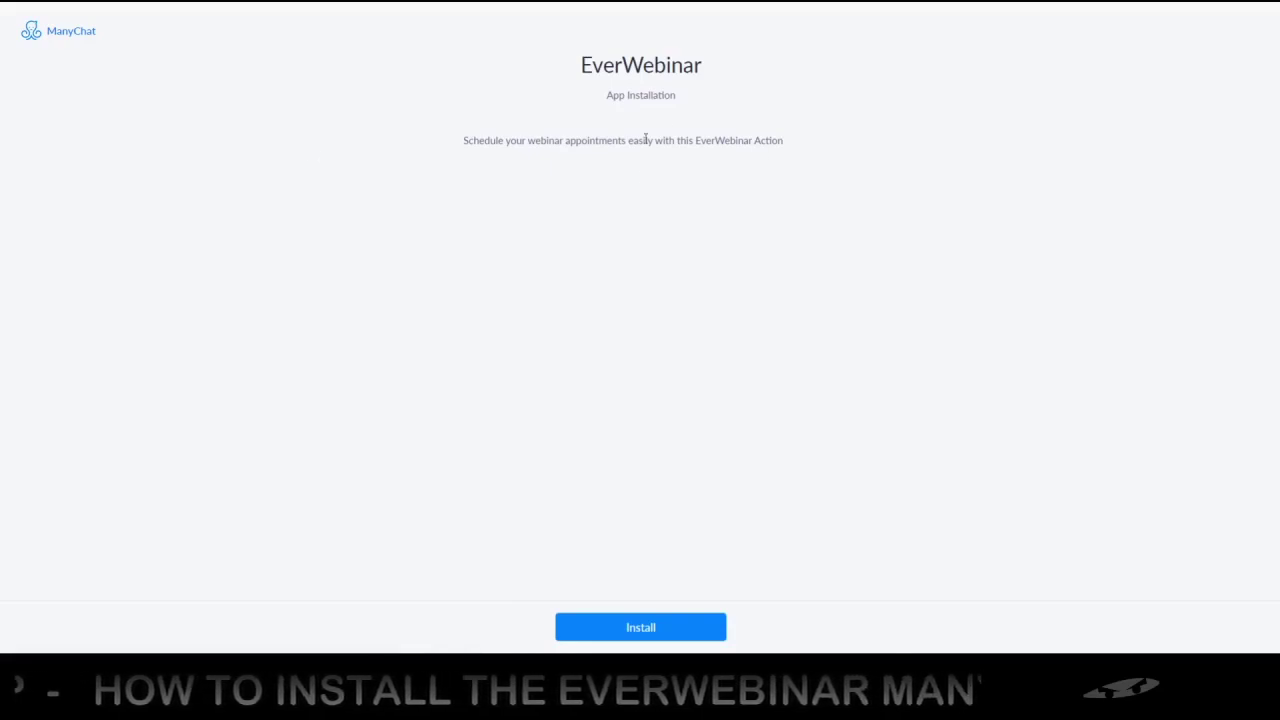
Install the EverWebinar app from its App Installation page and confirm the installation
left_click(657, 629)
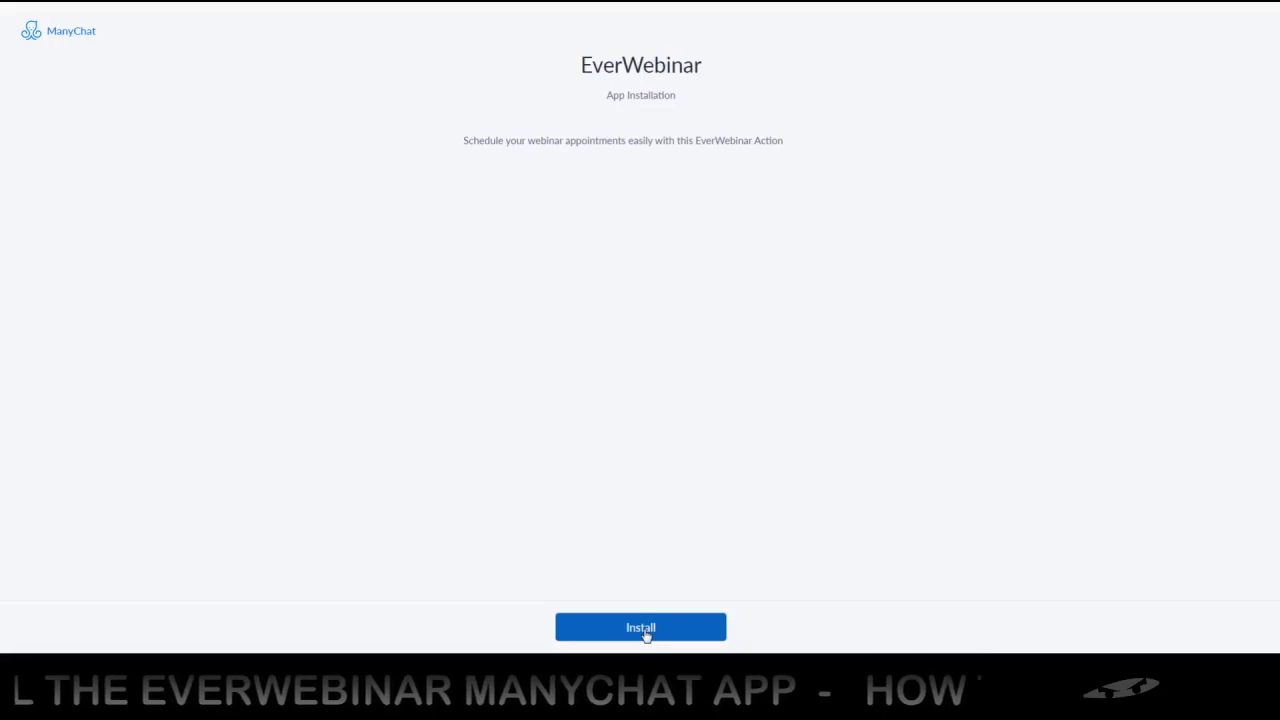
left_click(644, 630)
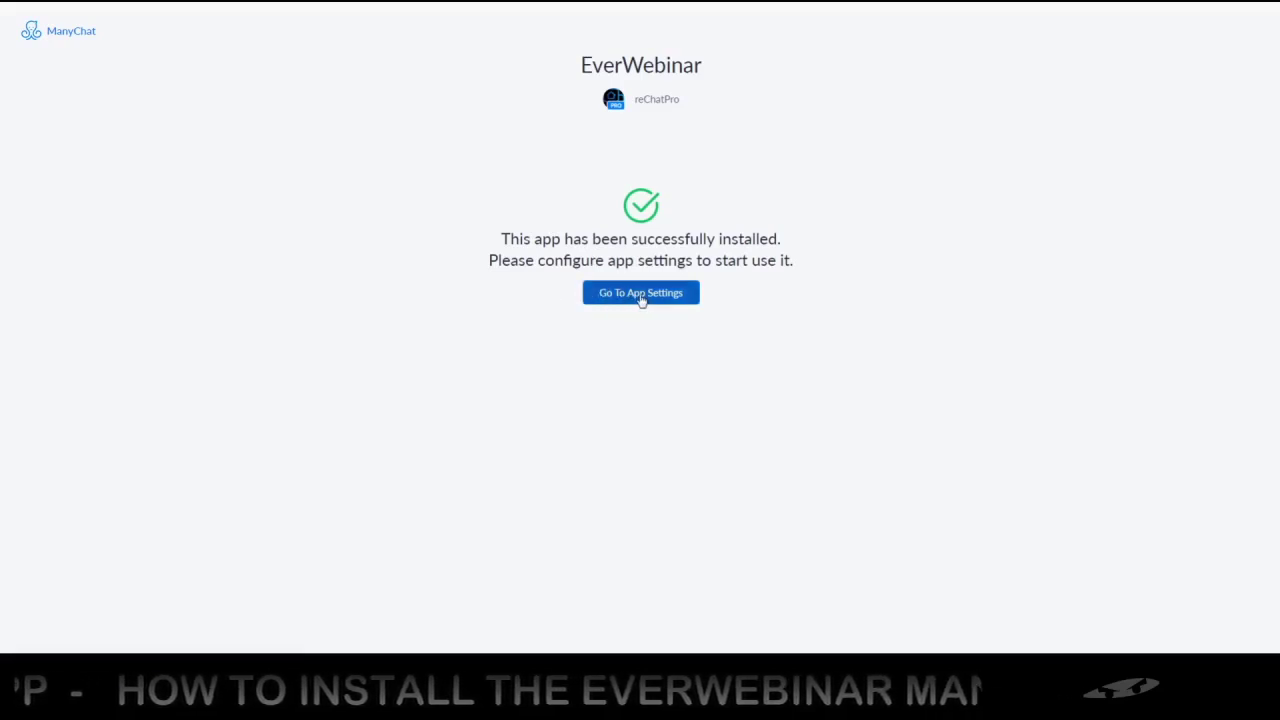
In the EverWebinar app settings, enter the ManyChat API key
left_click(667, 294)
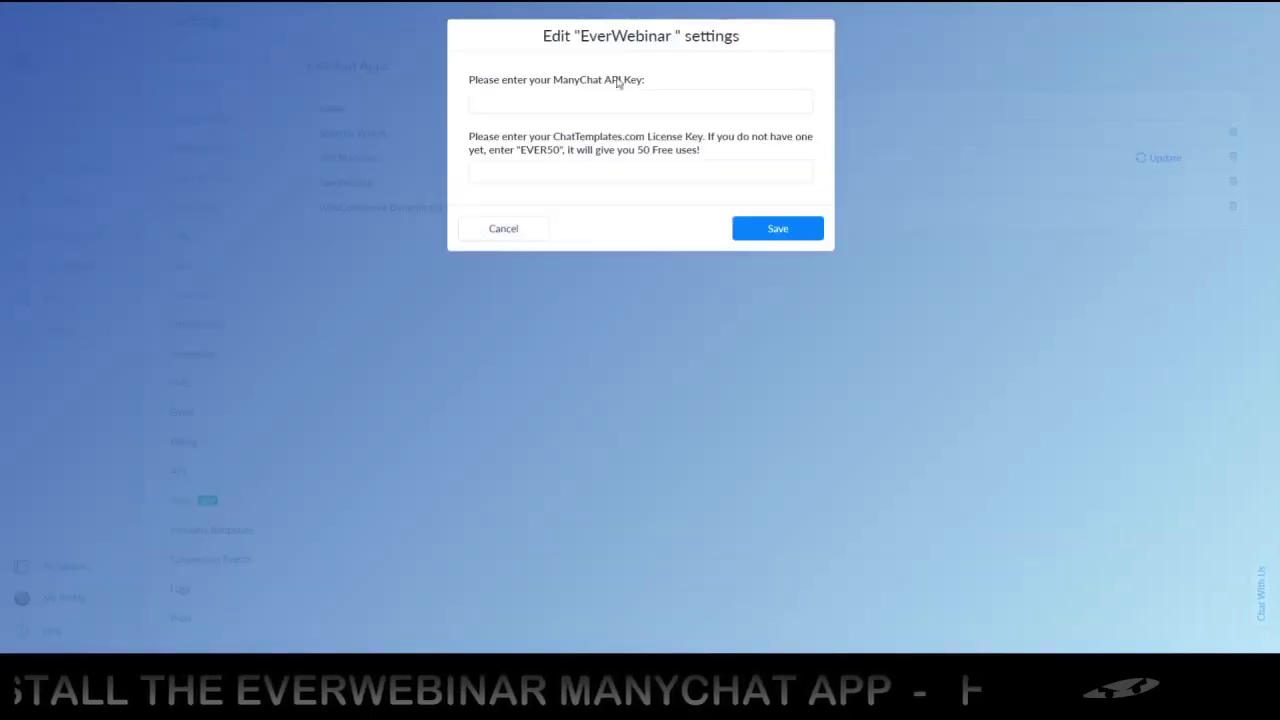
left_click(545, 99)
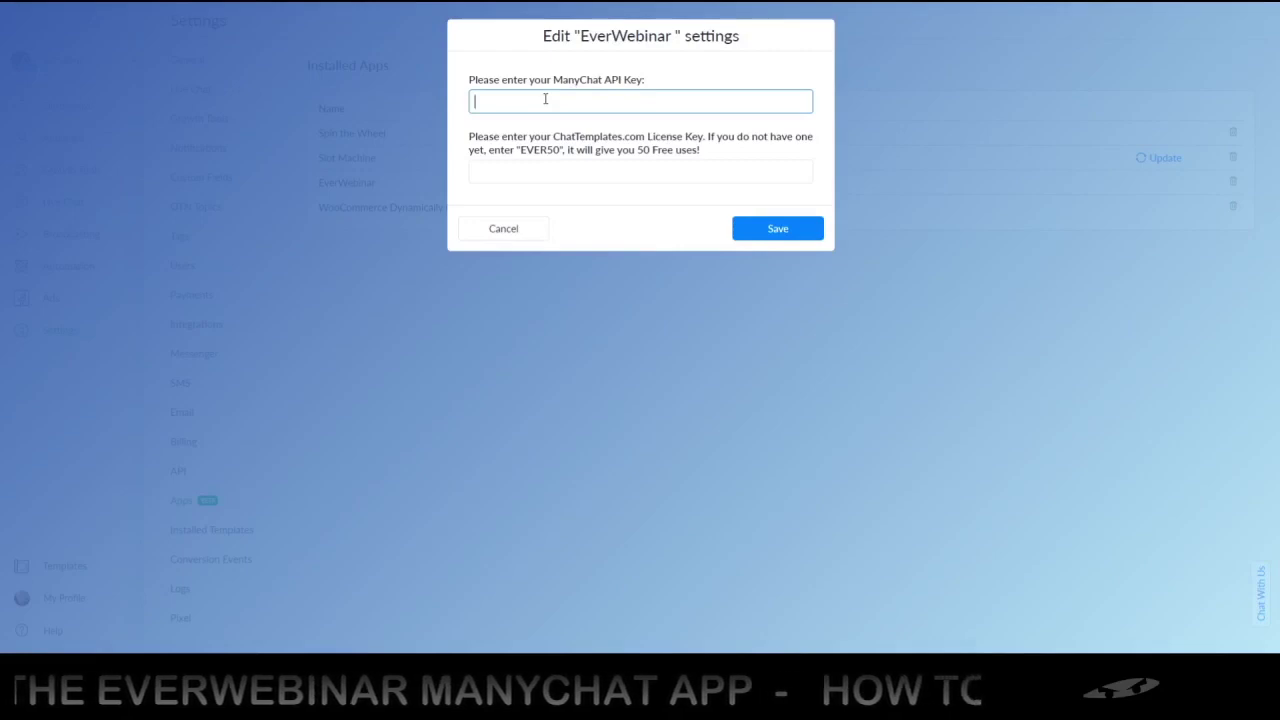
type("5646546565")
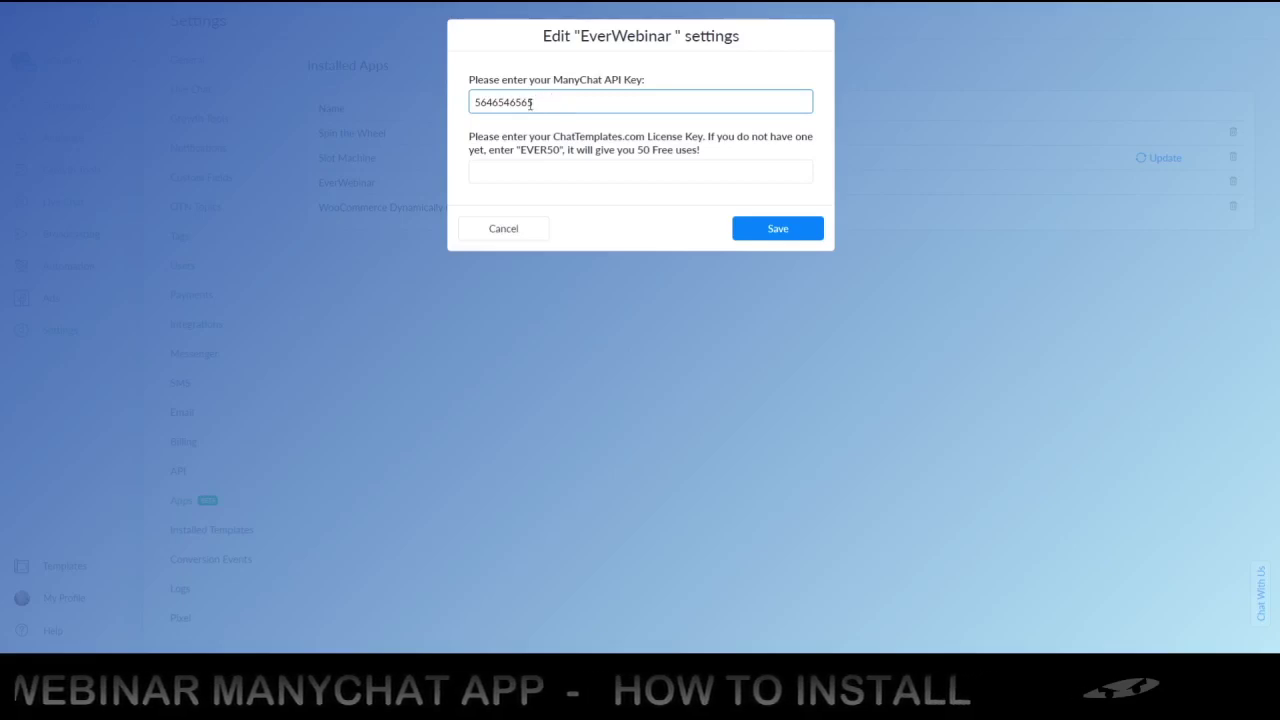
Copy the free trial licence code from the hint into License Key and save the settings
left_click(524, 170)
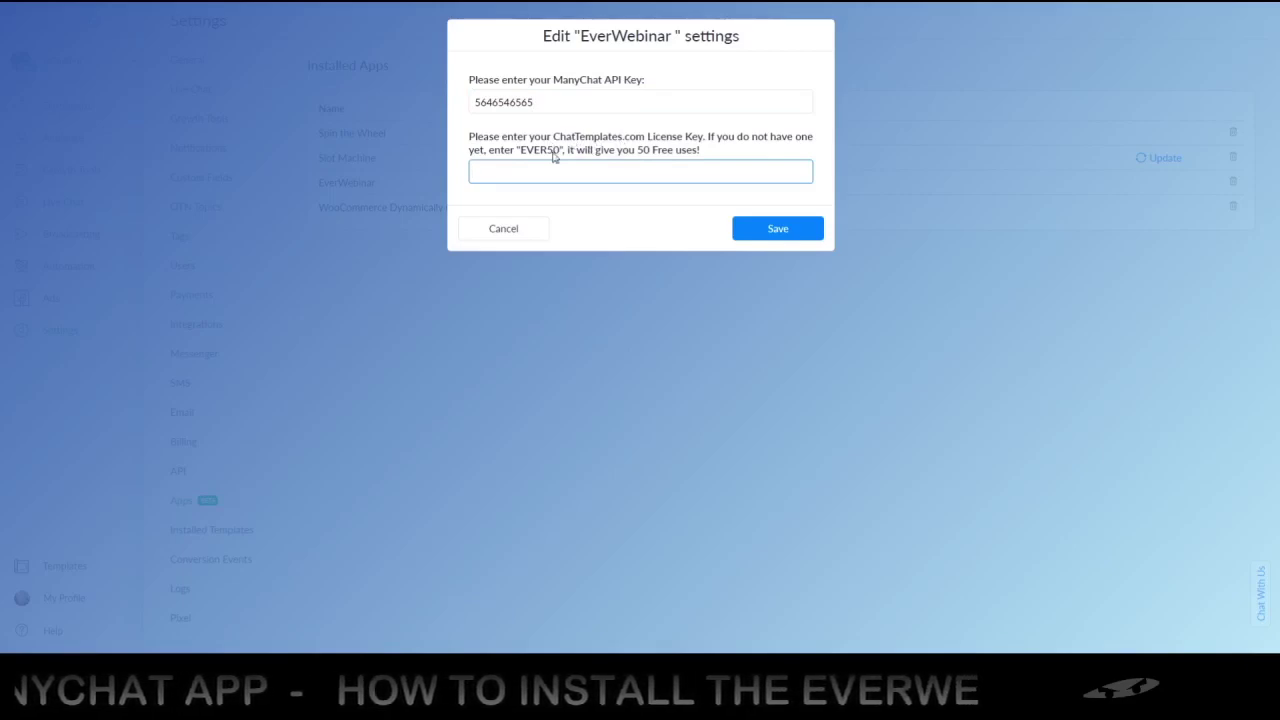
double_click(543, 150)
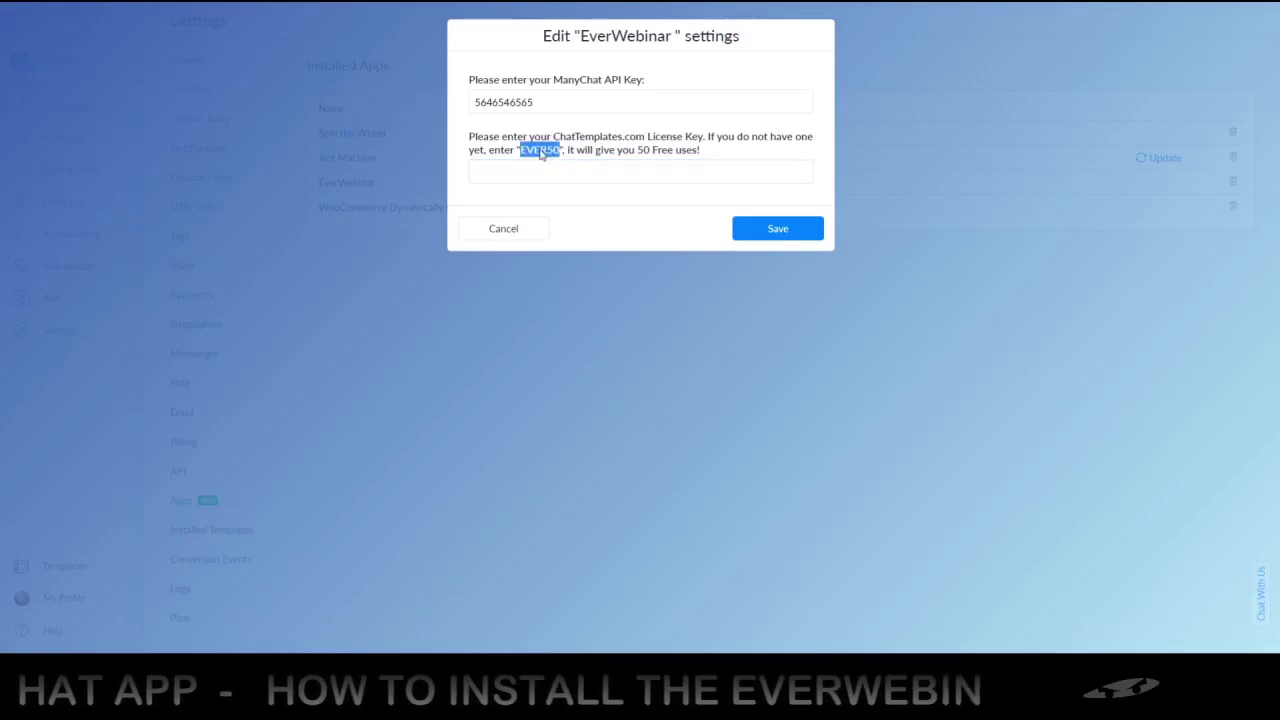
left_click_drag(541, 152, 531, 174)
left_click(526, 172)
left_click(524, 194)
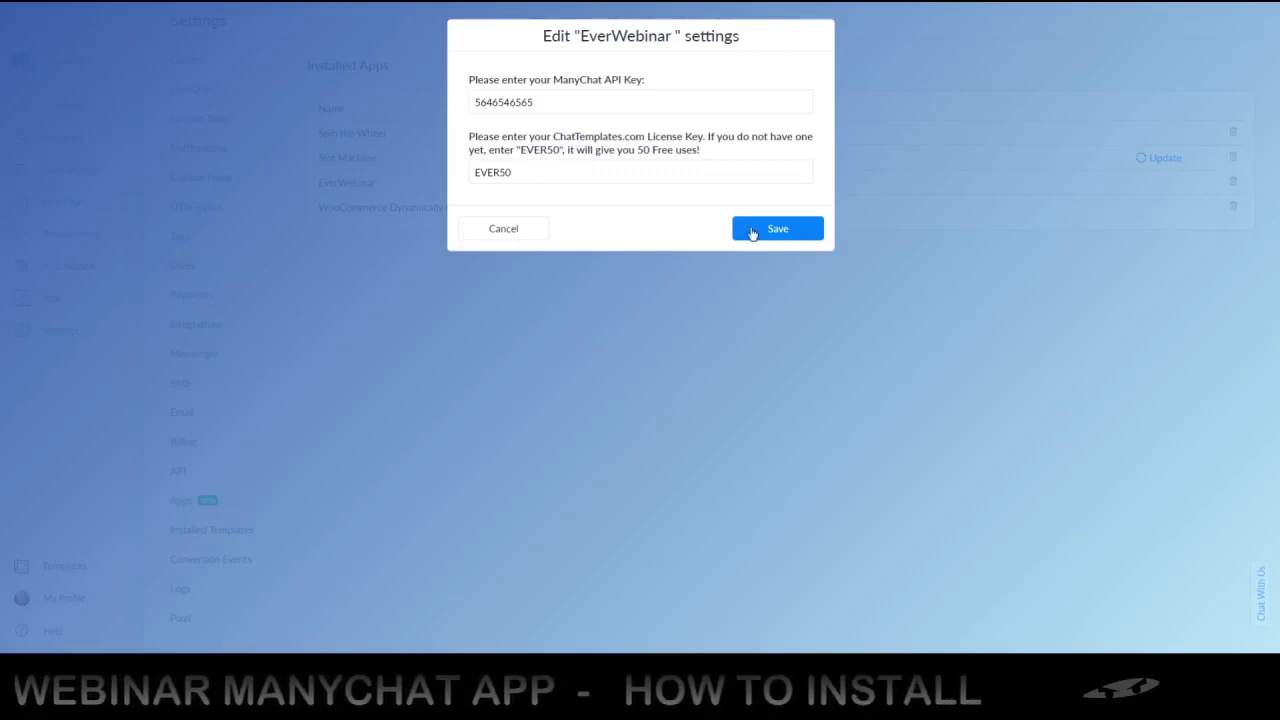
left_click(757, 229)
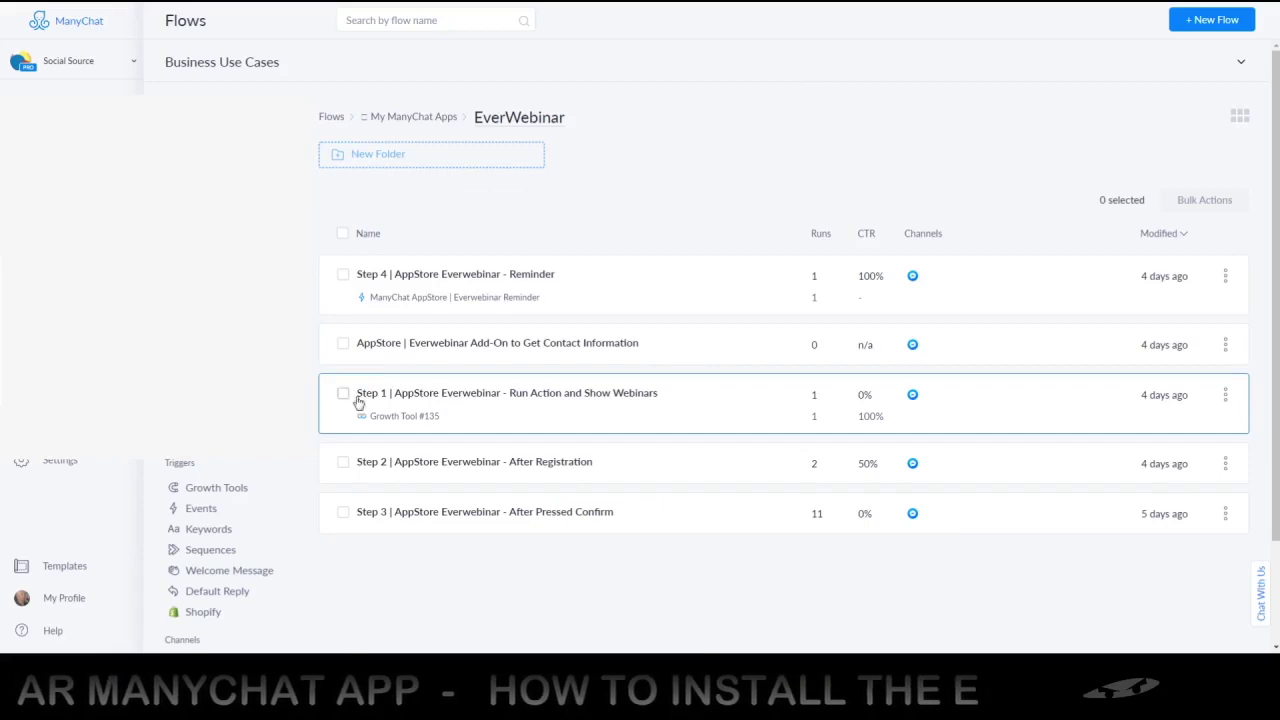
Open the Step 1 Run Action and Show Webinars flow and pan across its Condition and contact request steps
left_click(474, 406)
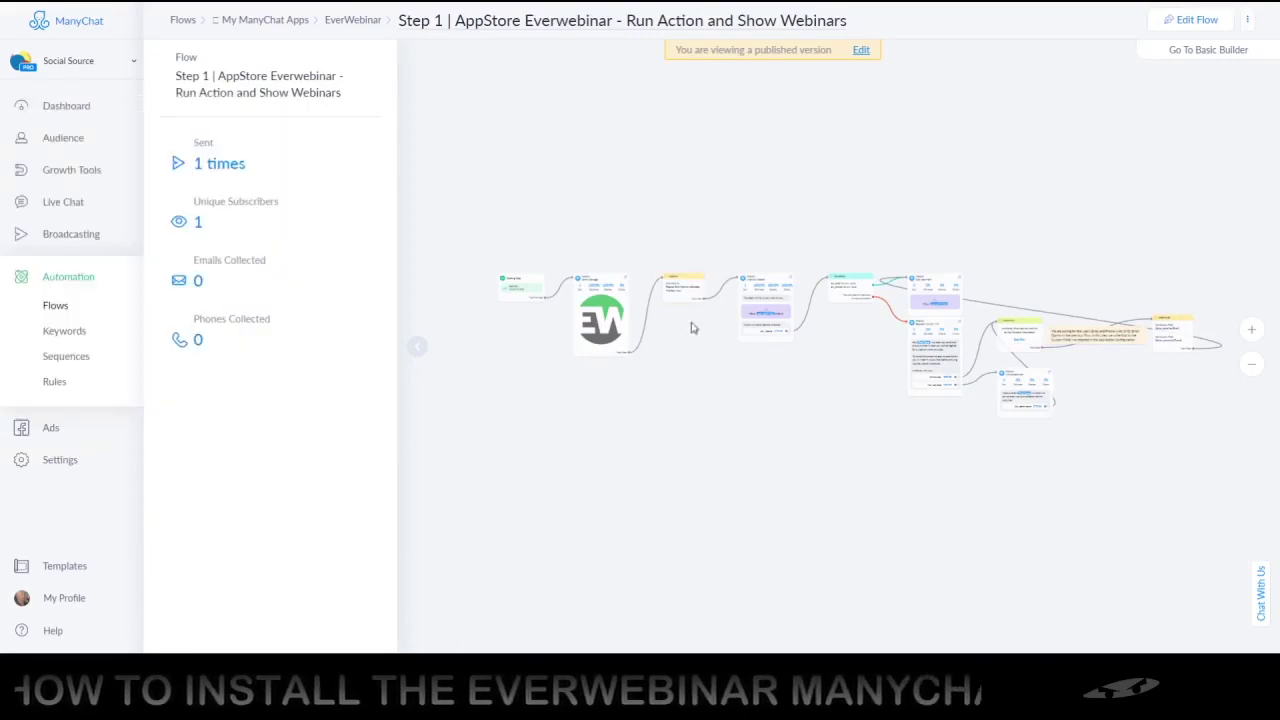
scroll(572, 300, "up", 5)
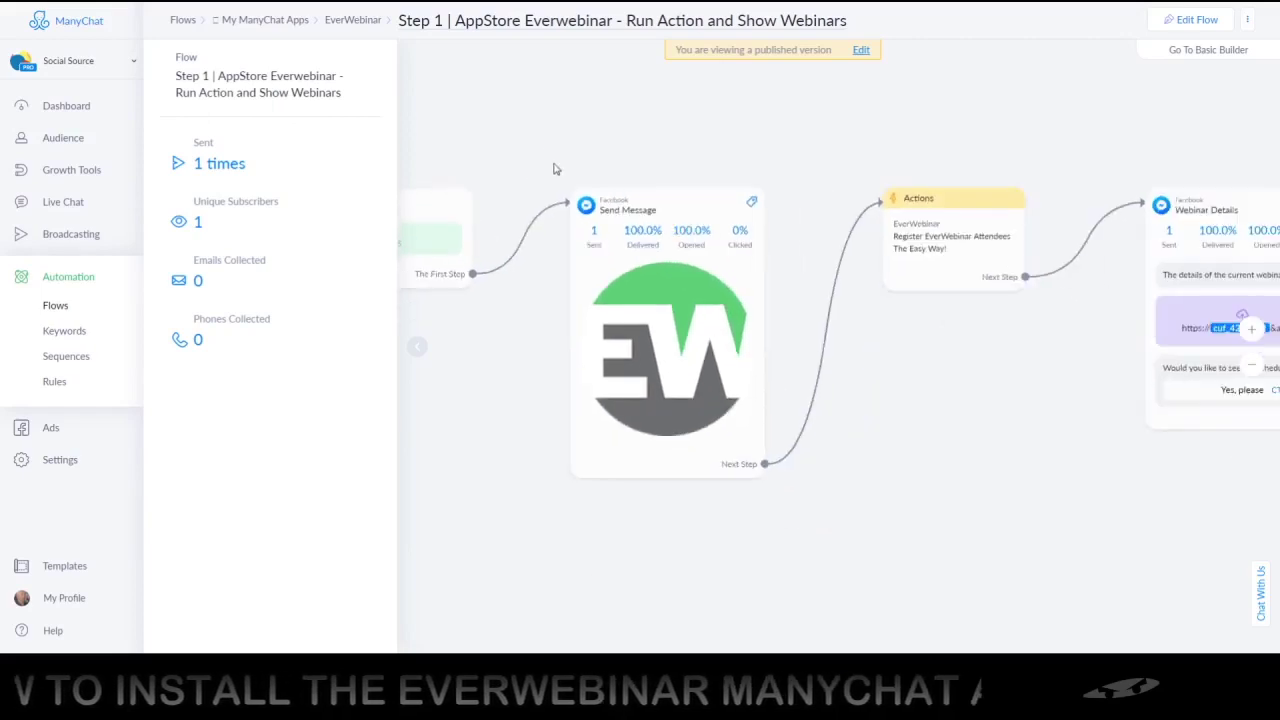
scroll(660, 180, "down", 3)
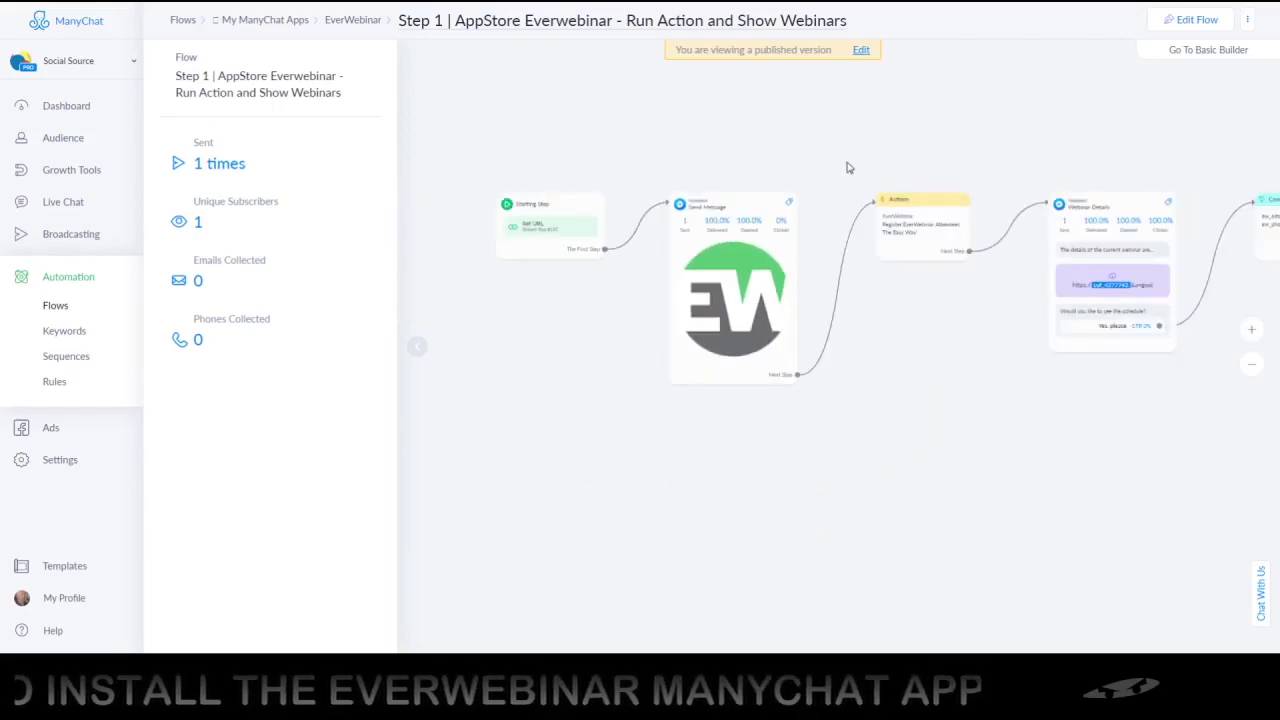
left_click_drag(828, 161, 649, 157)
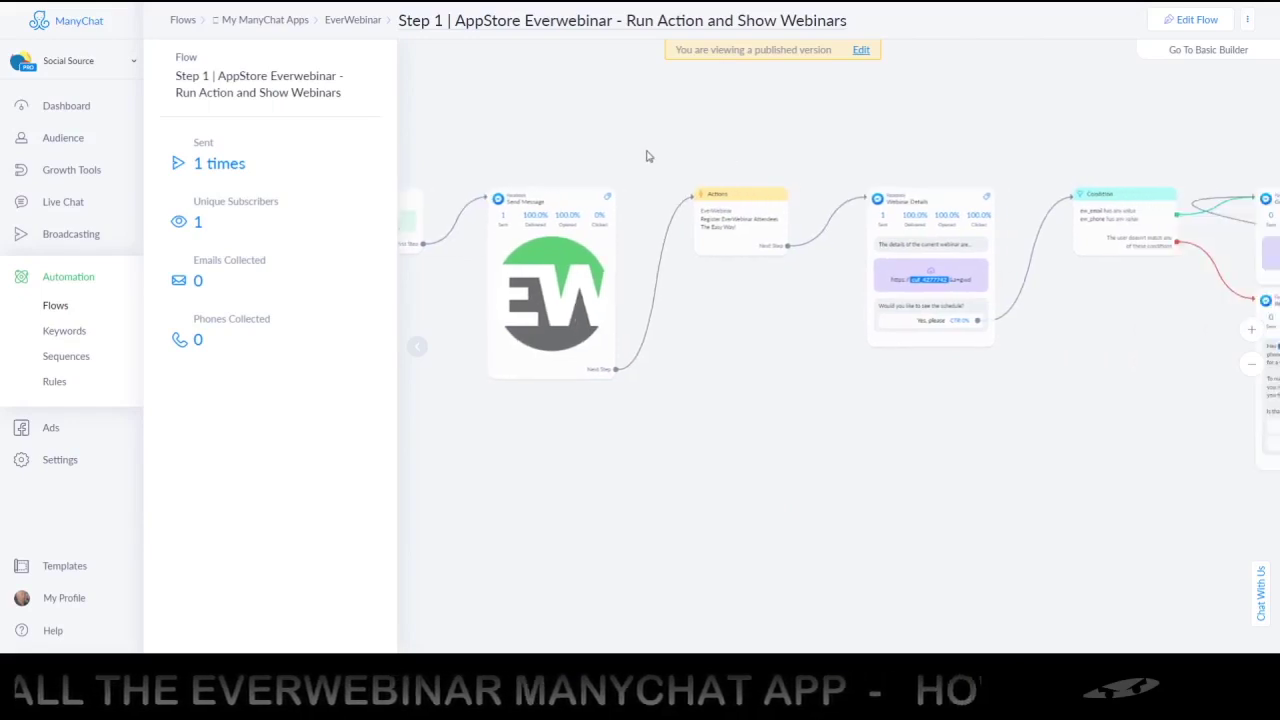
left_click_drag(751, 174, 716, 162)
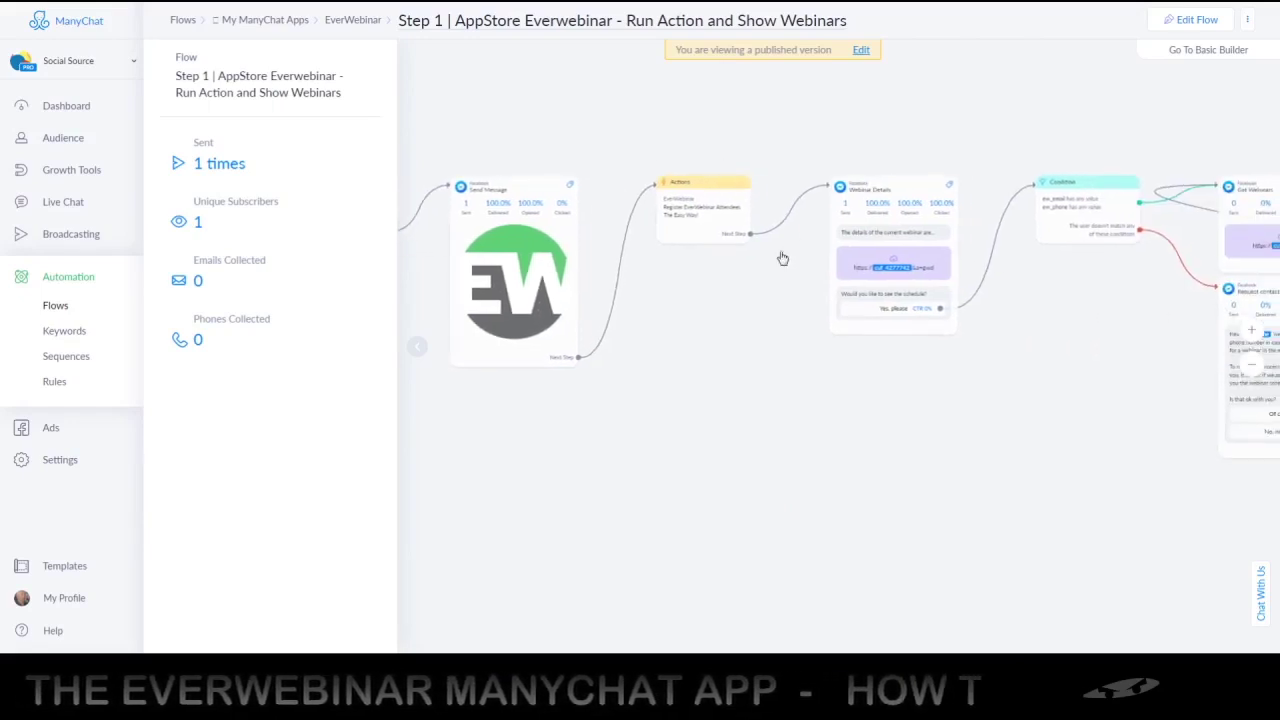
left_click_drag(783, 258, 741, 270)
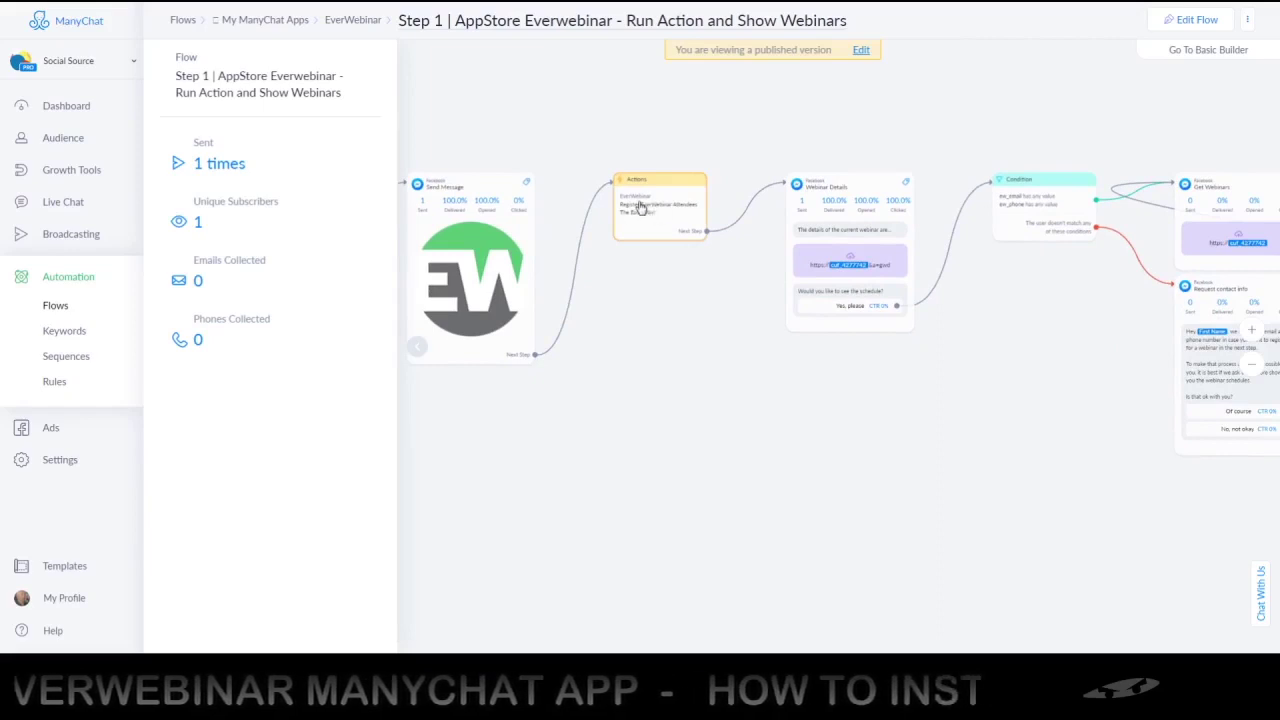
Switch the Step 1 flow to editing and add a new Actions #2 step, opening its settings
left_click(861, 51)
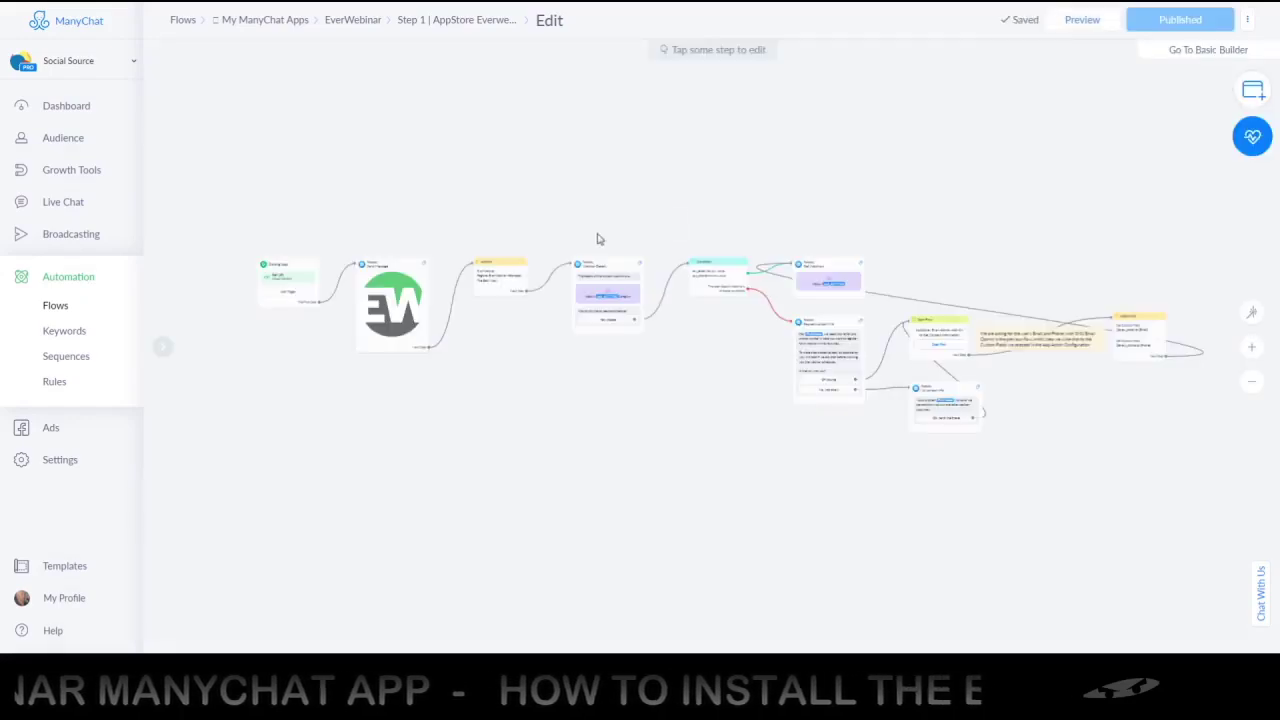
left_click_drag(708, 197, 768, 157)
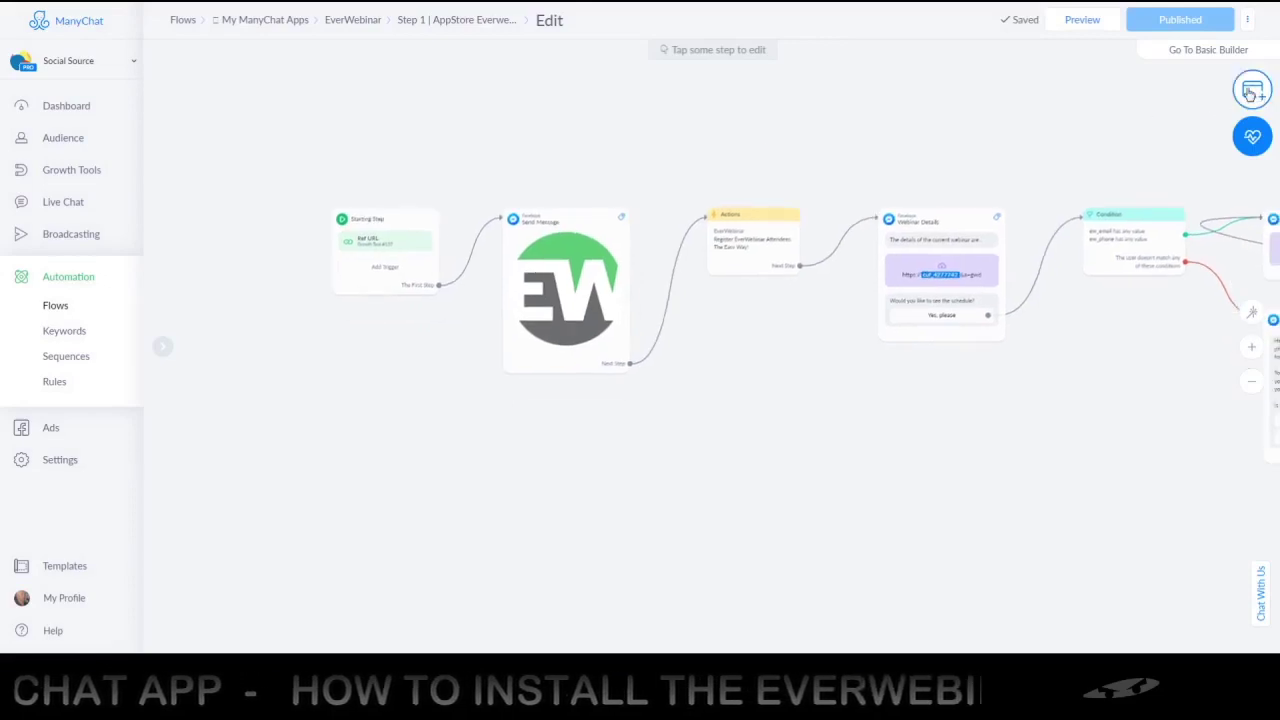
left_click(1253, 92)
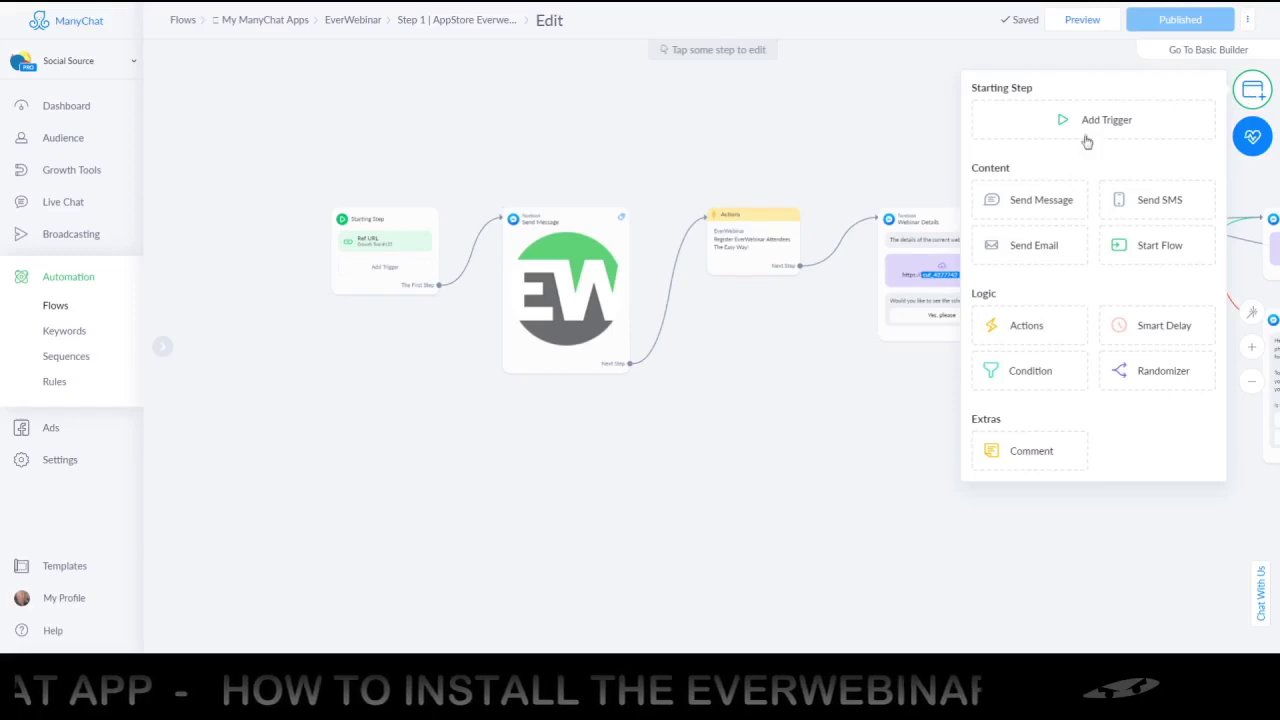
left_click(1050, 334)
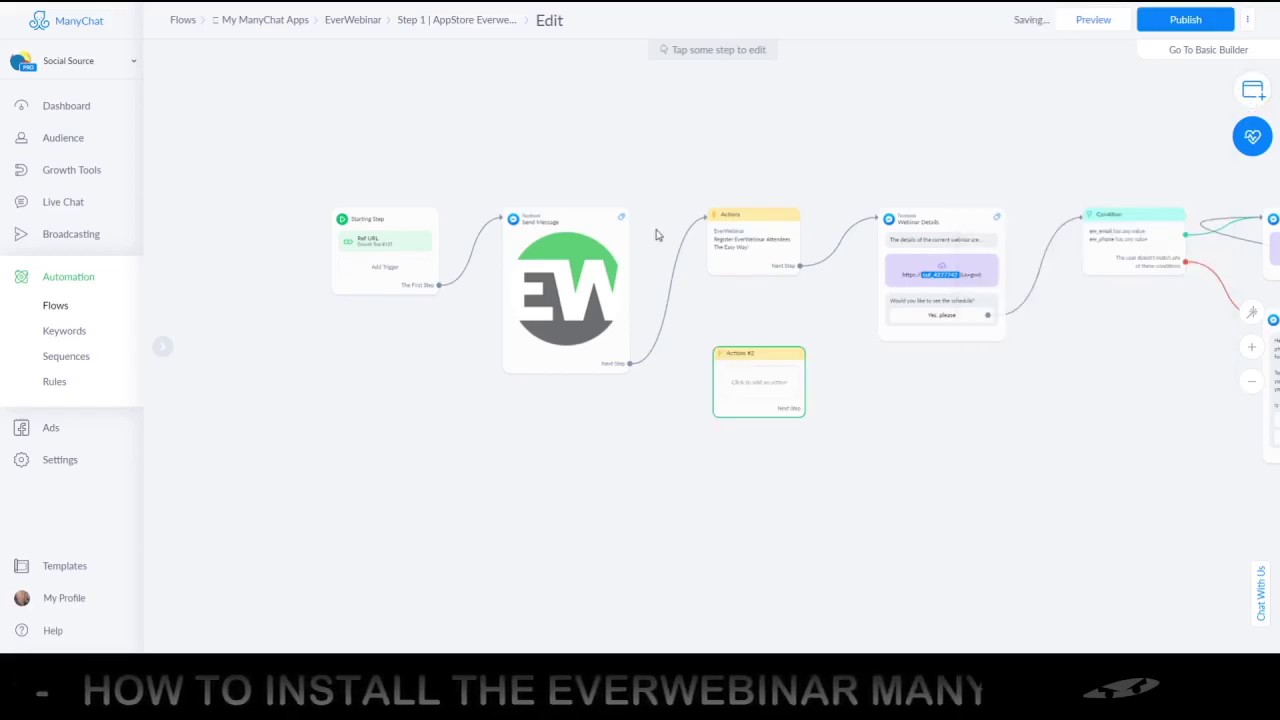
left_click_drag(778, 359, 772, 348)
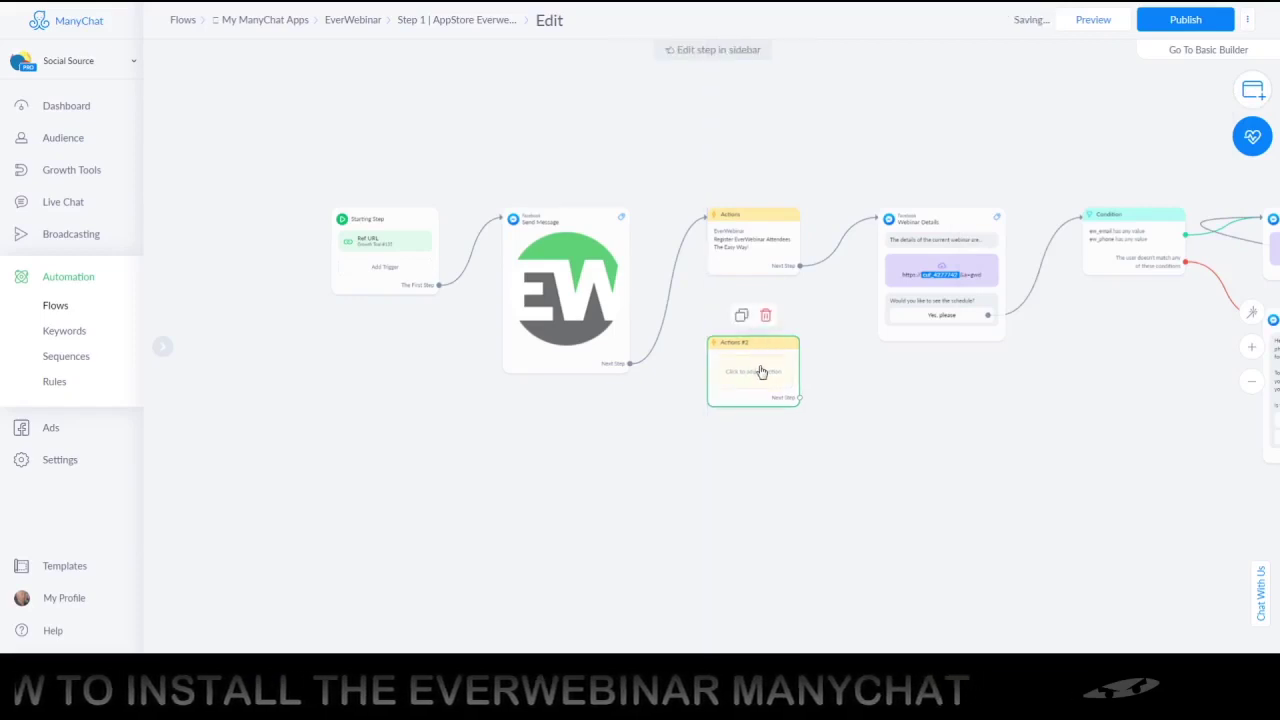
left_click(763, 371)
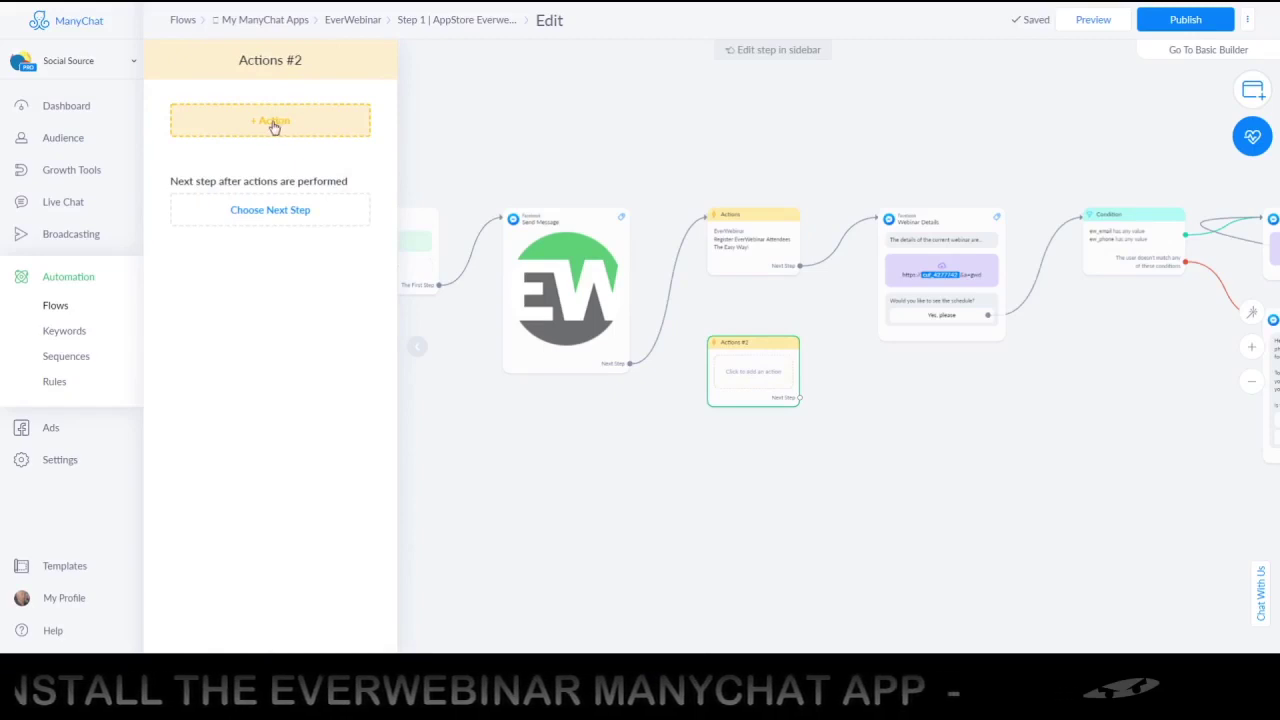
Add an EverWebinar action to the Actions #2 step and bring up its Select EverWebinar Actions choices
left_click(274, 121)
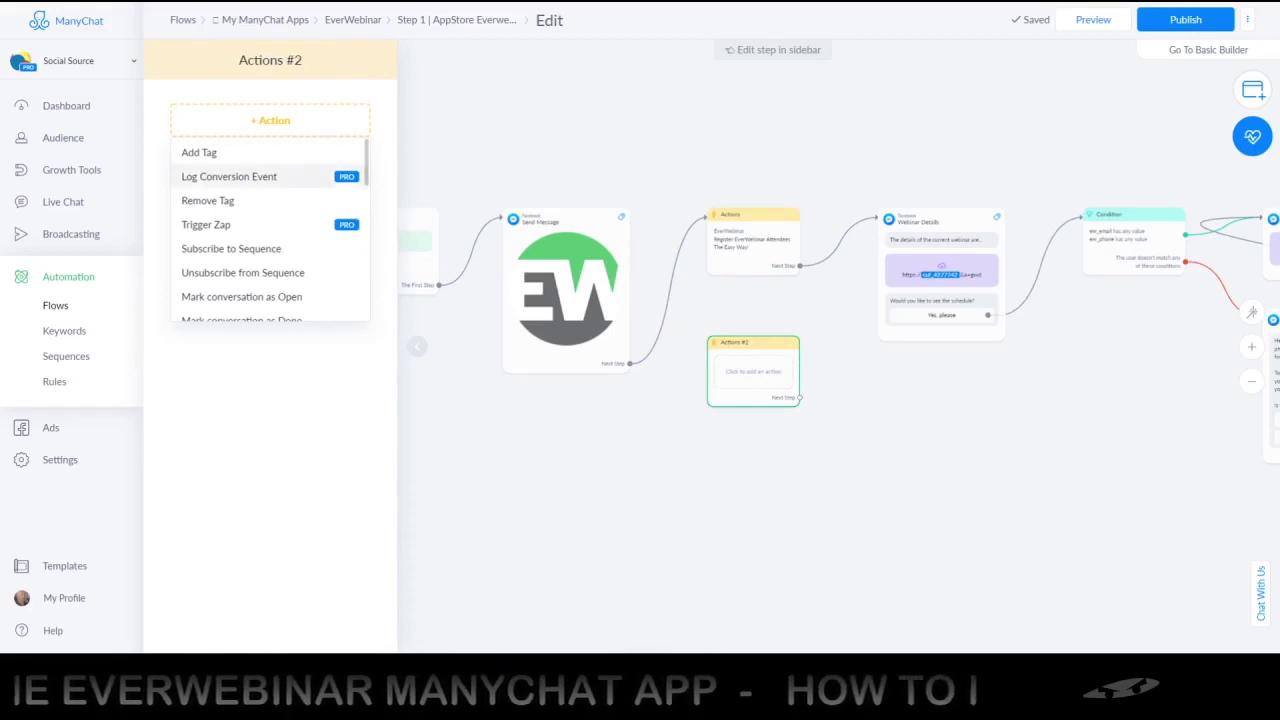
scroll(363, 325, "down", 15)
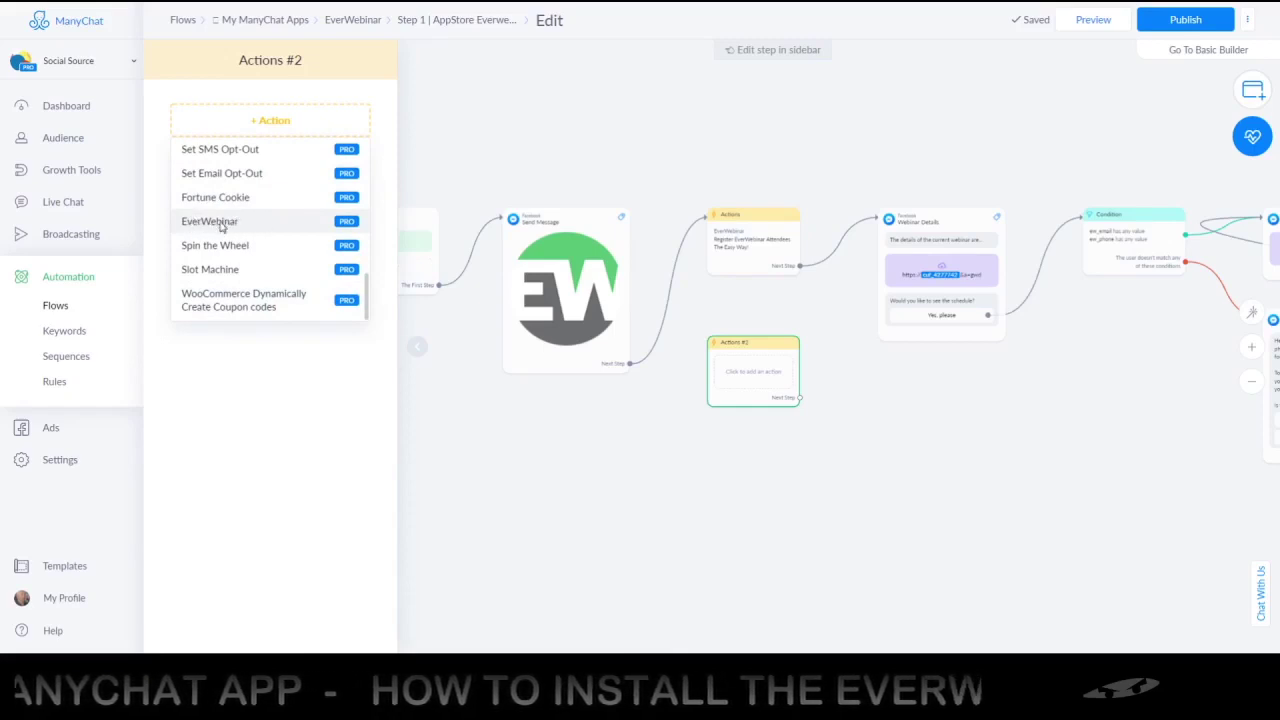
left_click(222, 227)
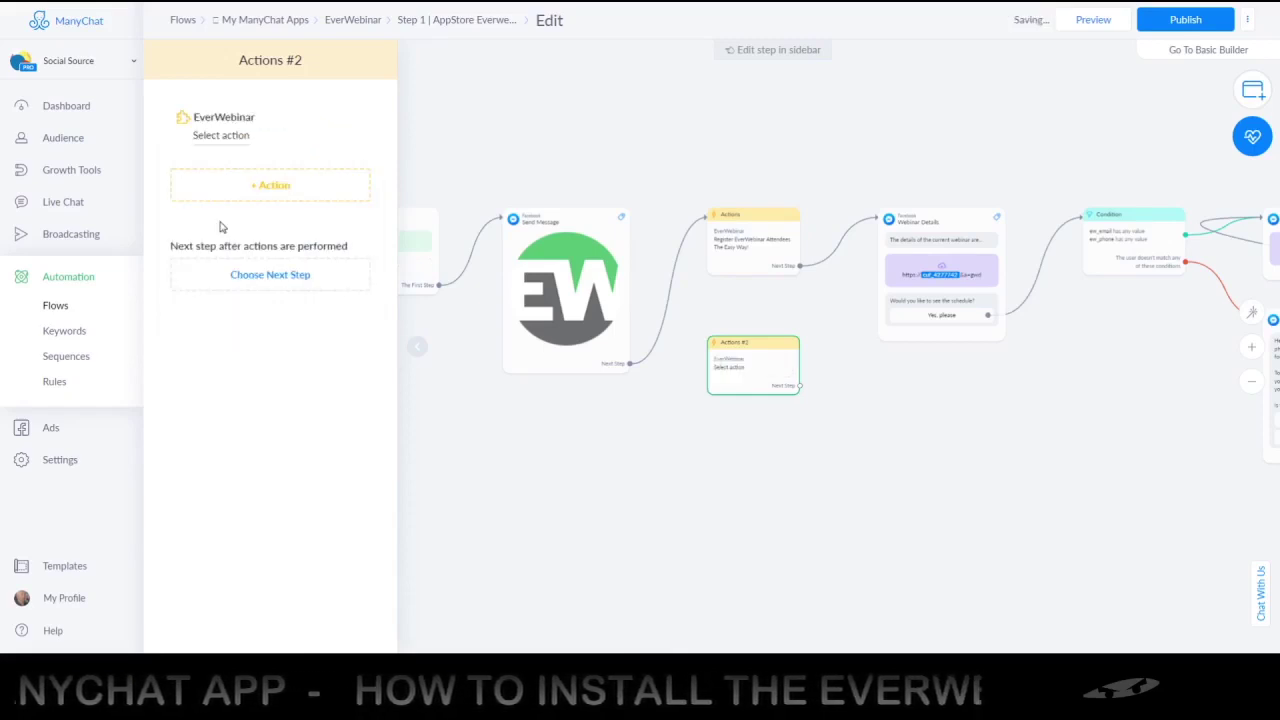
left_click(229, 138)
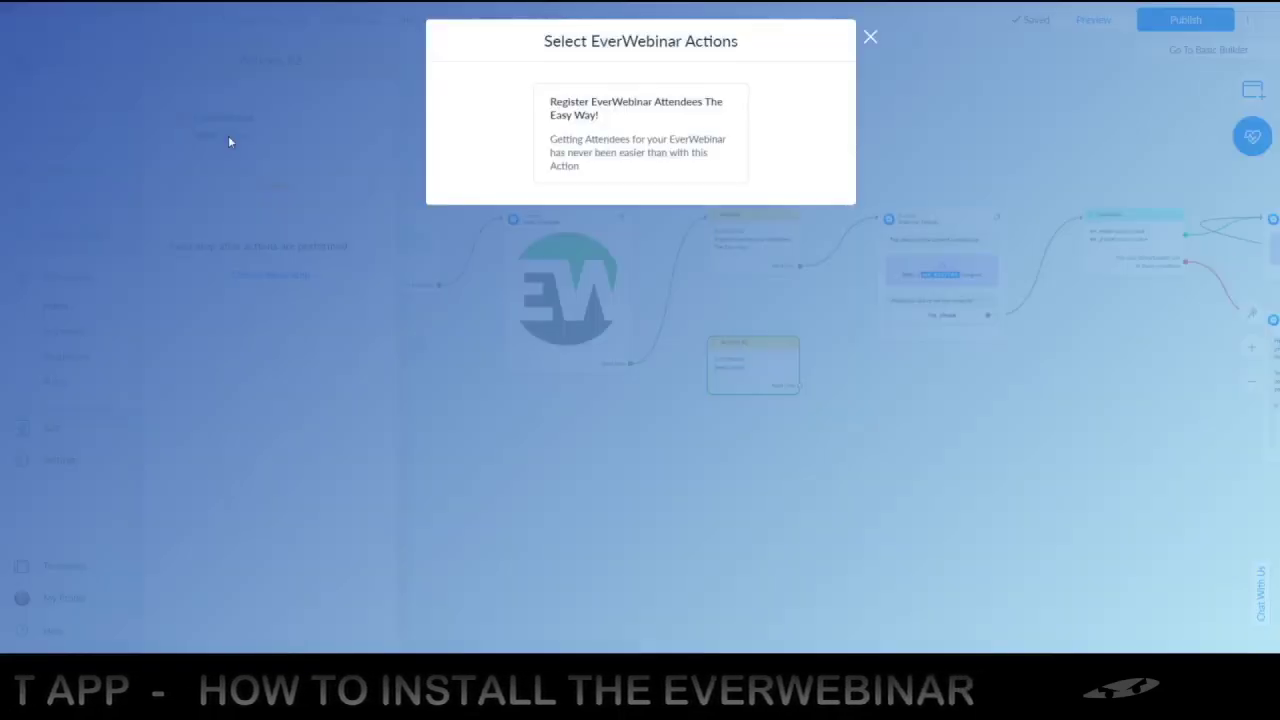
Pick 'Register EverWebinar Attendees The Easy Way!' and scroll through its Edit EverWebinar Action form
left_click(650, 145)
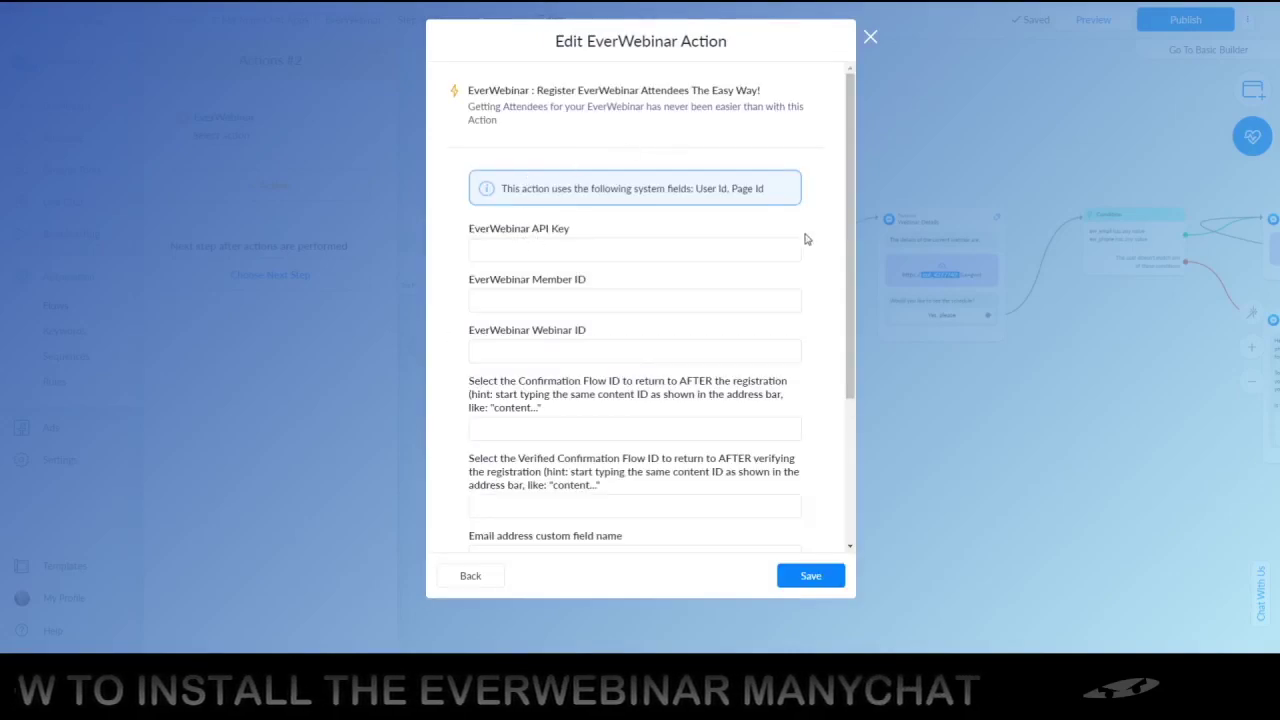
left_click_drag(851, 235, 734, 219)
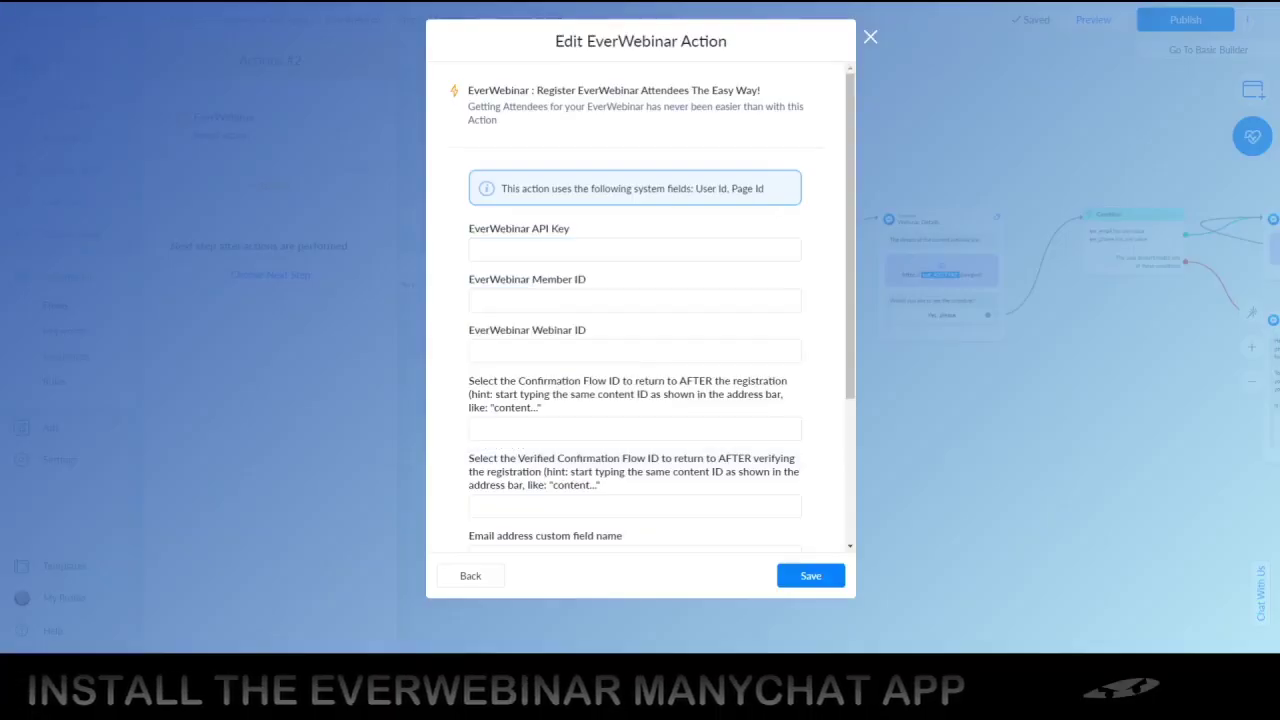
Enter the EverWebinar API key as a custom value
left_click(536, 255)
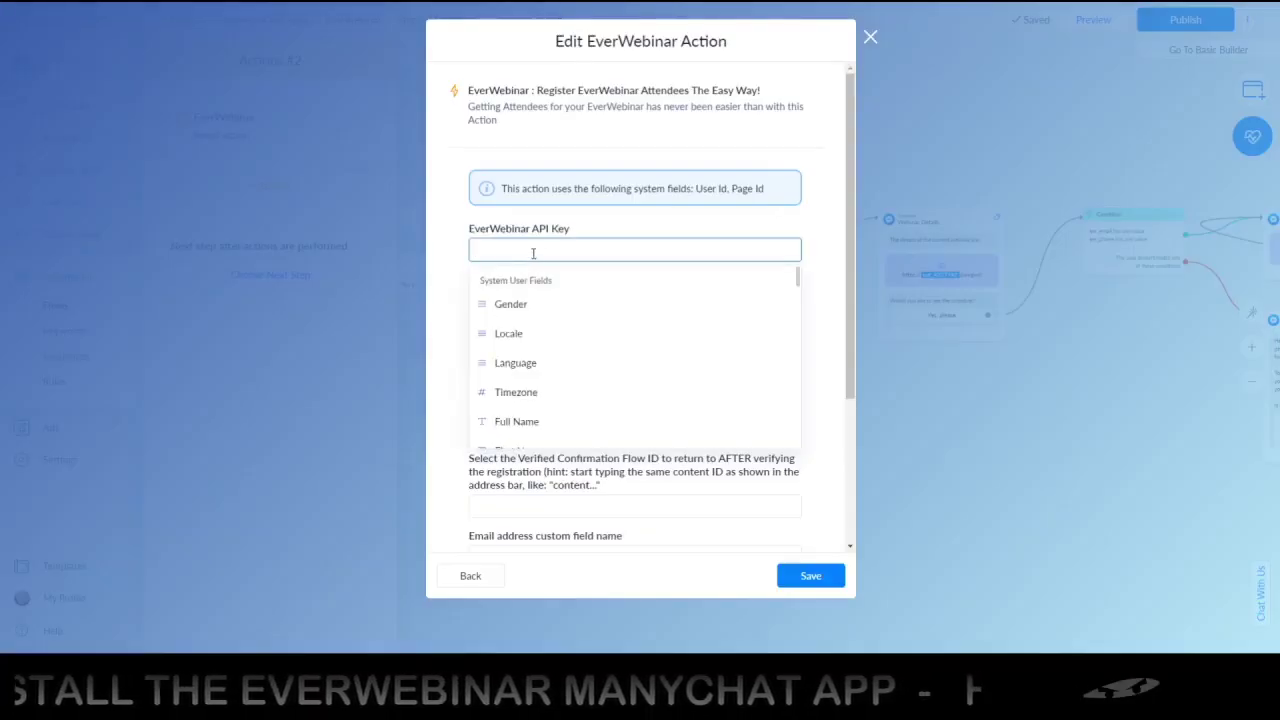
type("TEST")
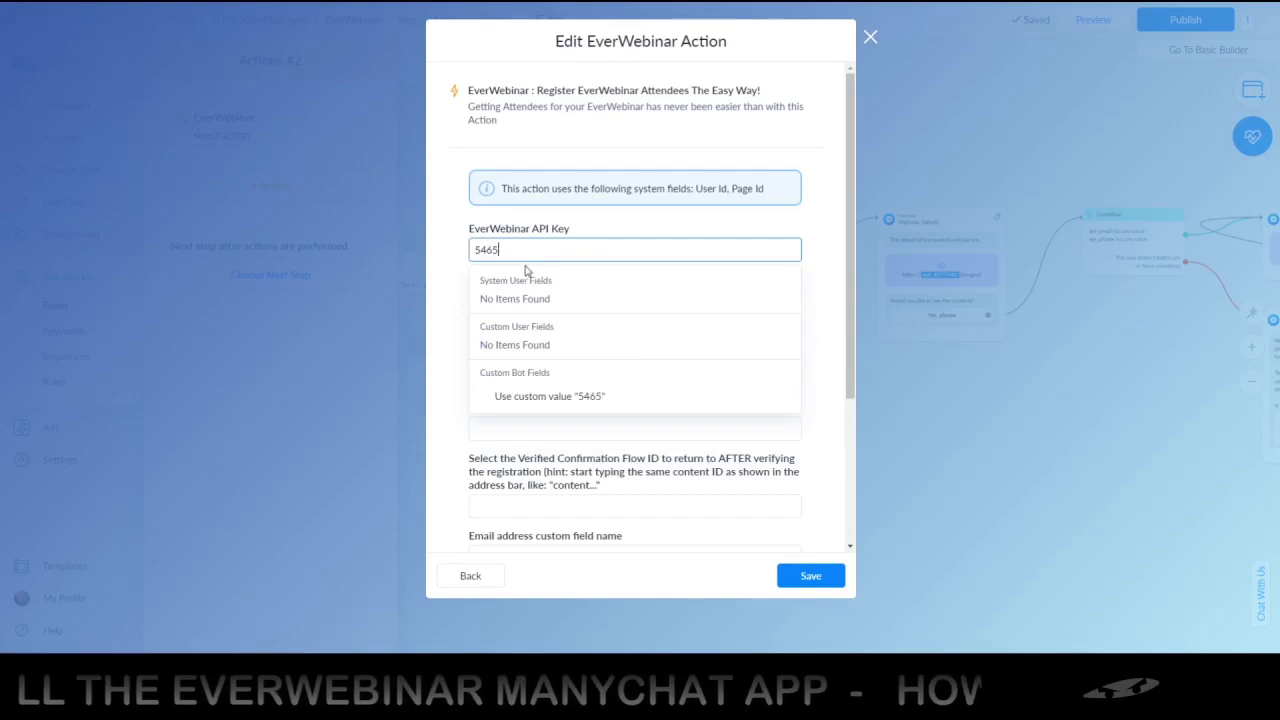
left_click(445, 260)
left_click(500, 251)
type("465465")
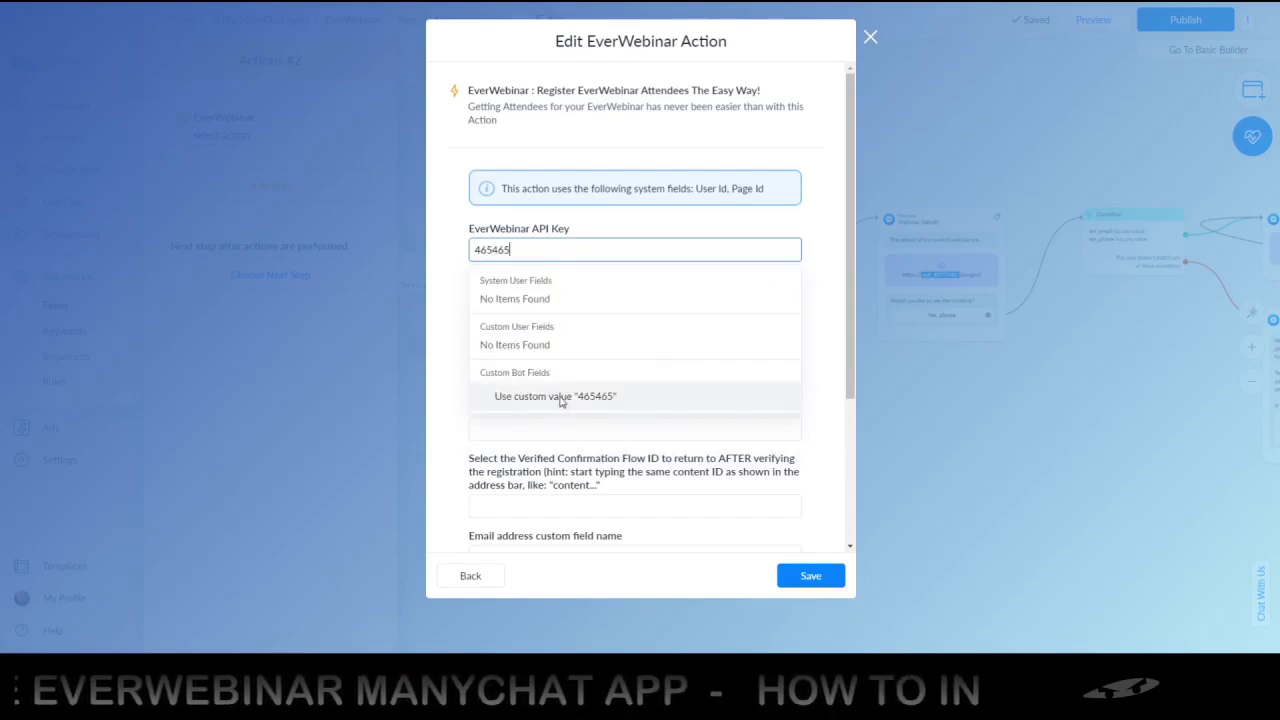
left_click(561, 396)
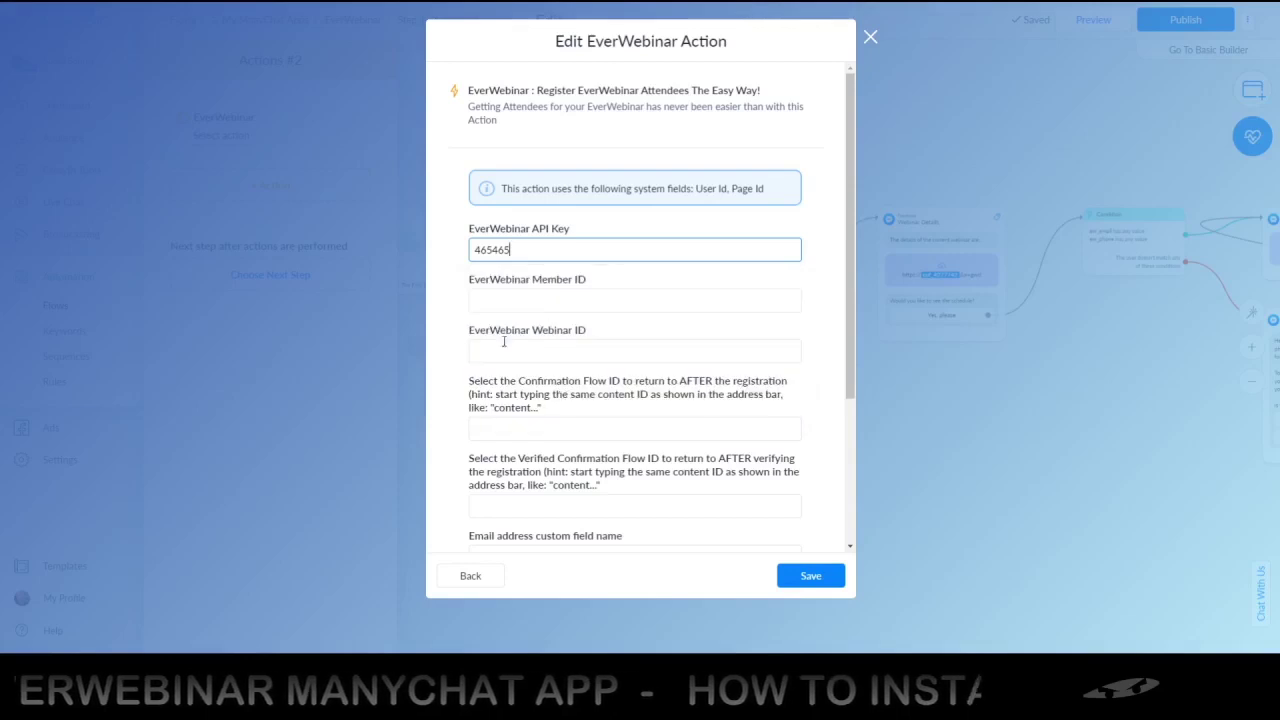
Enter the member ID as a custom value and set Webinar ID to 1
left_click(516, 302)
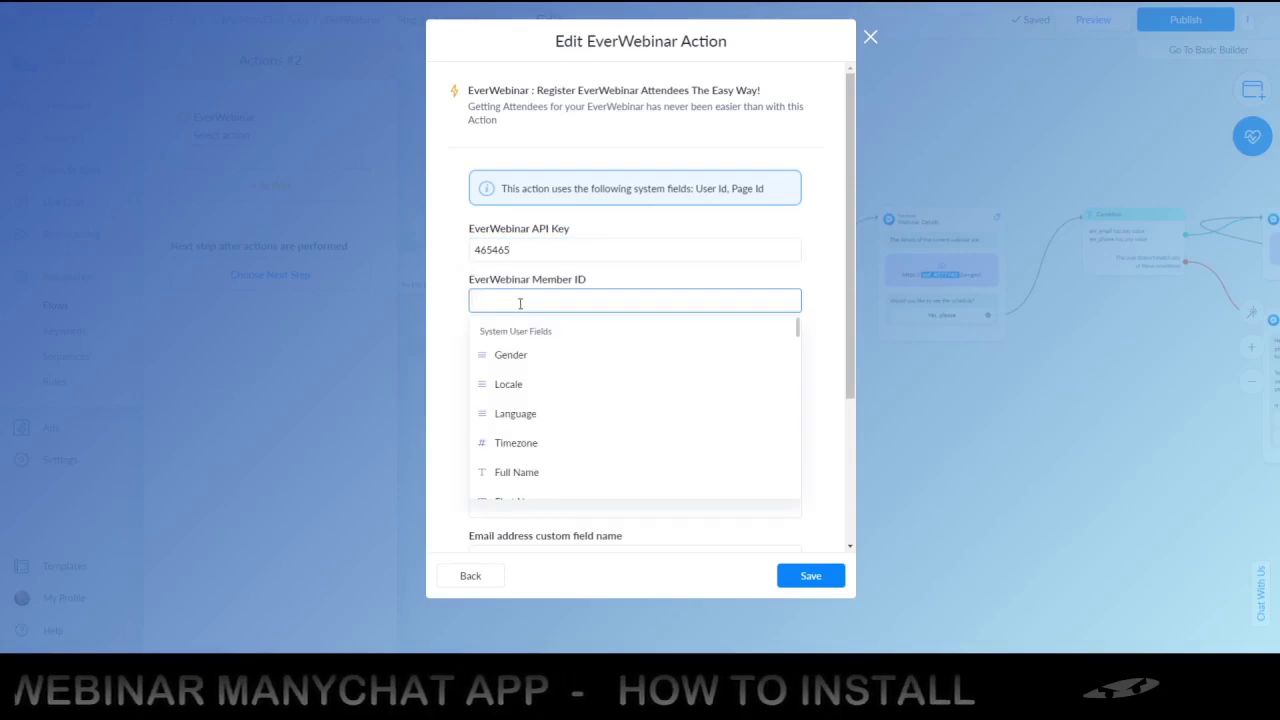
type("465546")
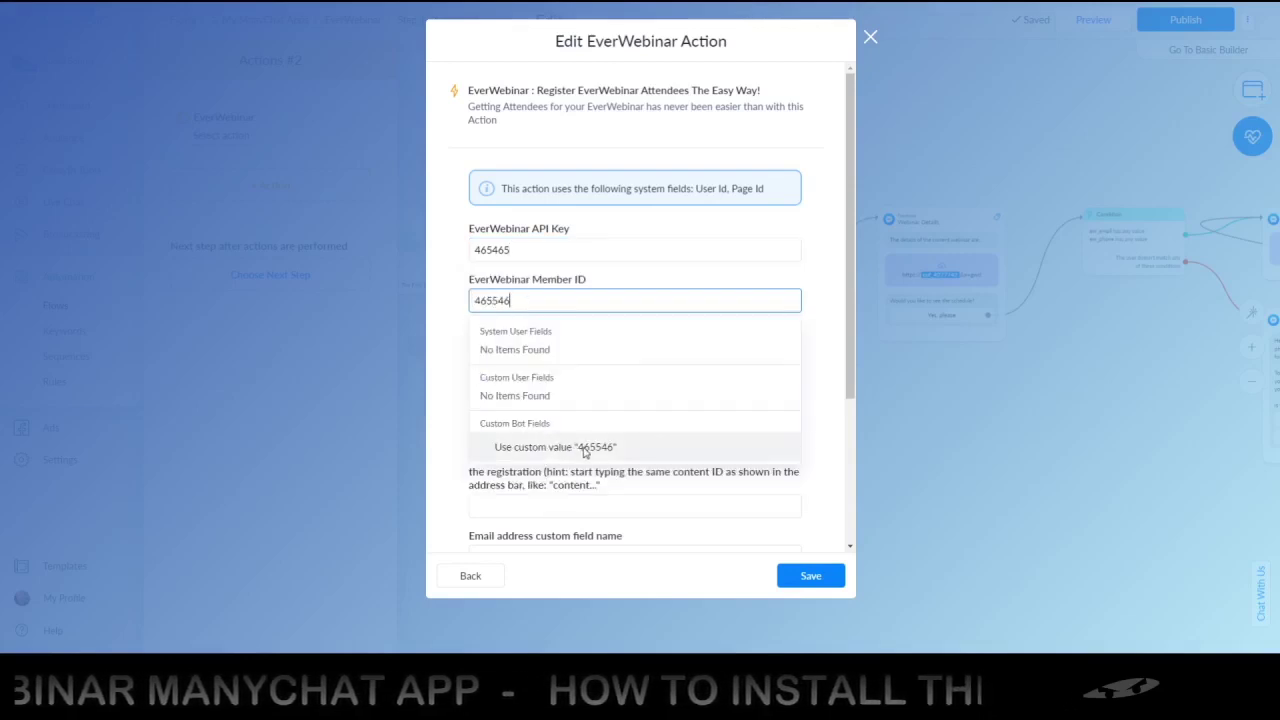
left_click(584, 449)
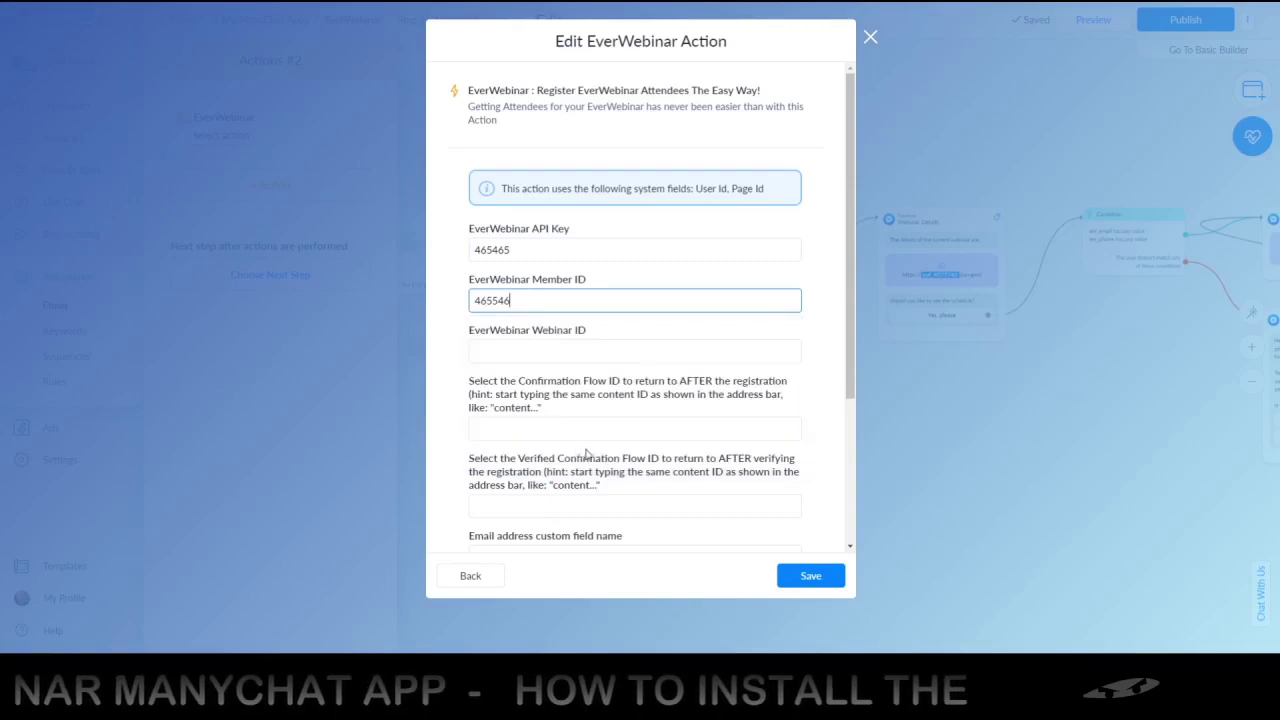
left_click(528, 350)
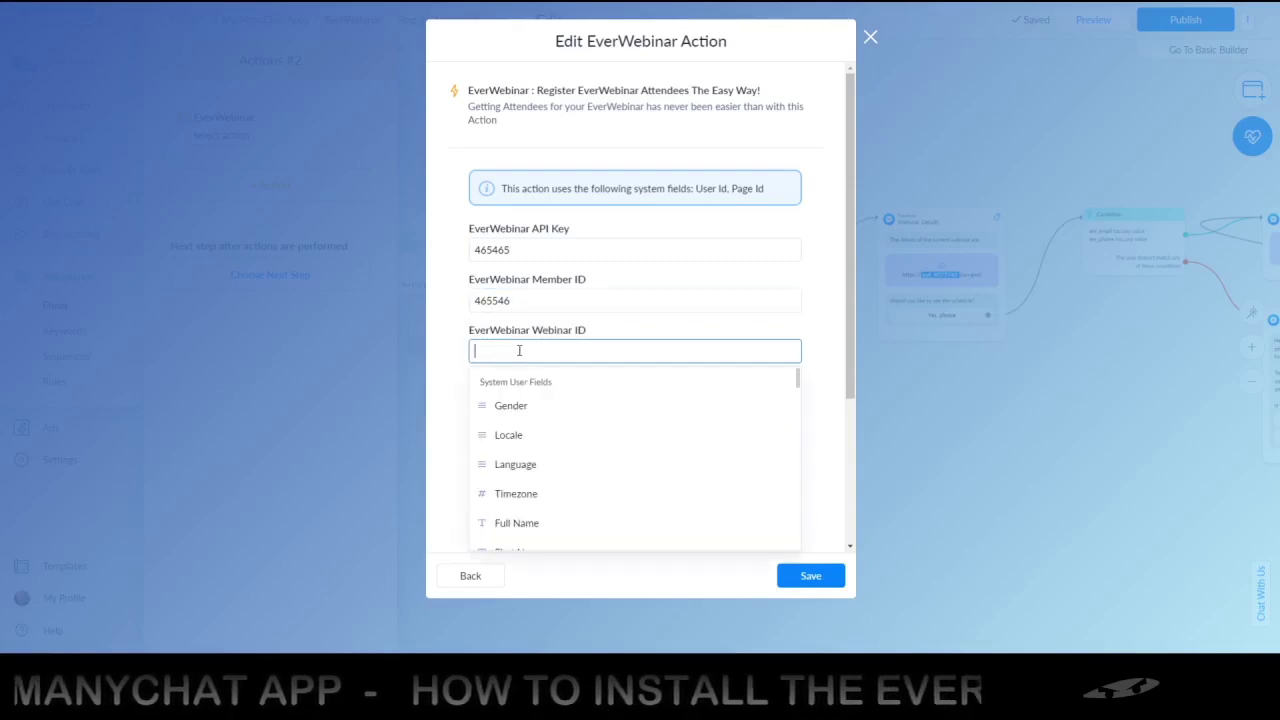
type("1")
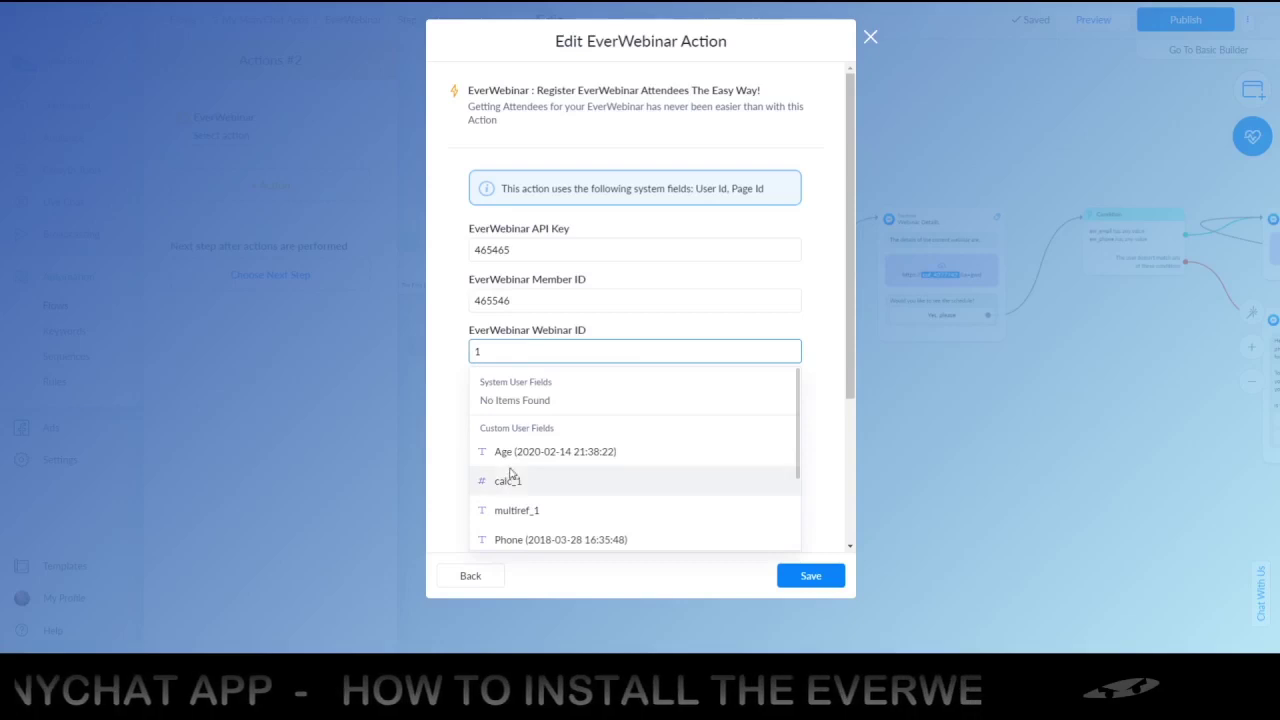
scroll(530, 450, "down", 3)
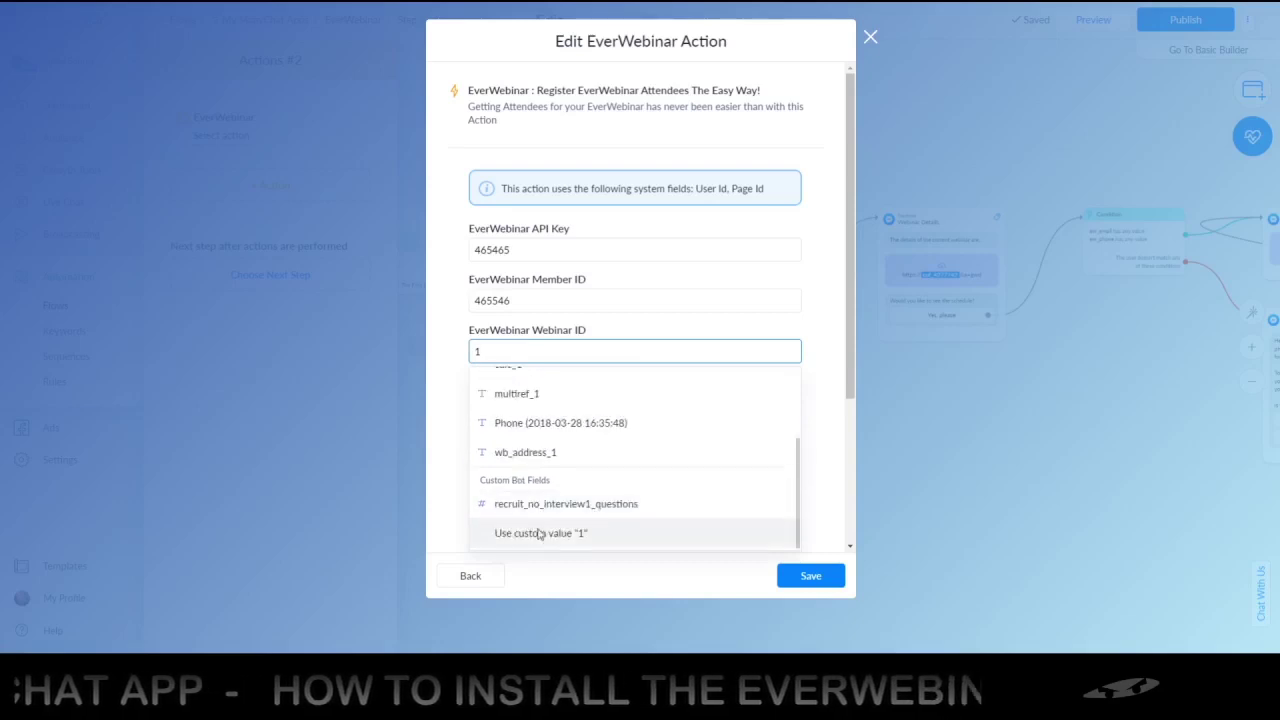
left_click(540, 535)
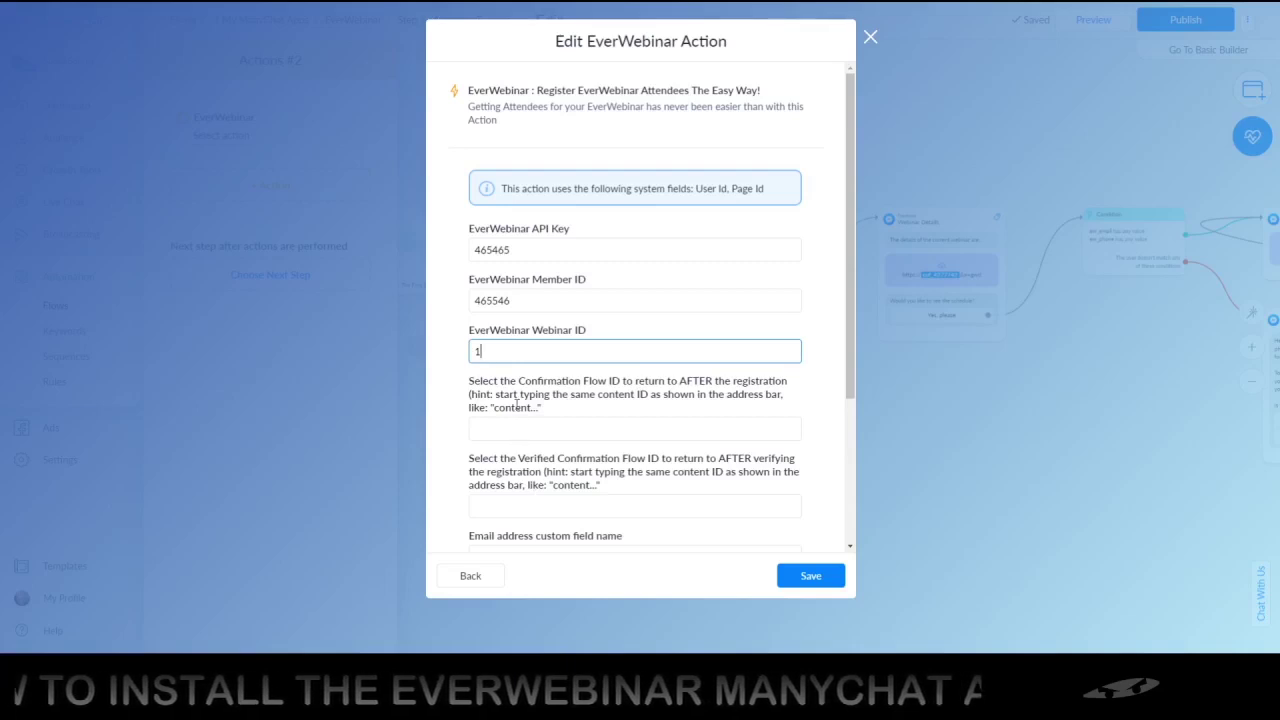
Search the Confirmation Flow ID suggestions for 'STEP 2' and browse the matching flows
left_click(502, 427)
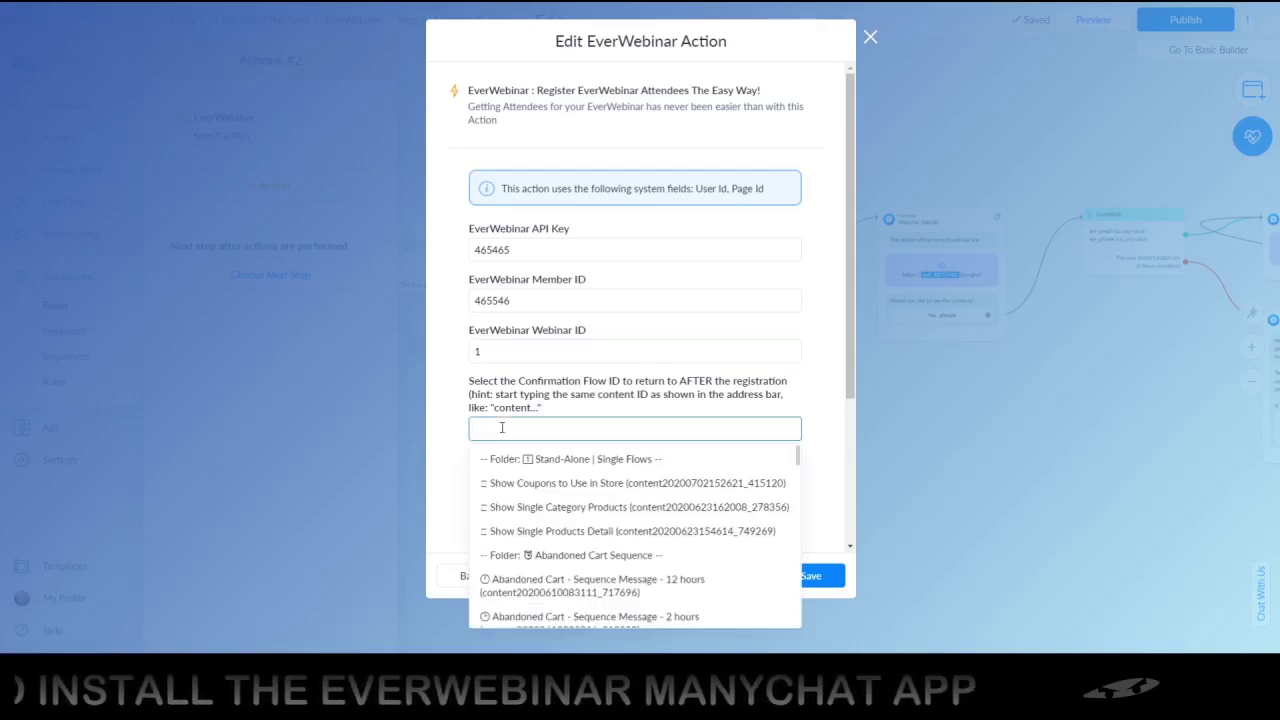
type("STEP 2")
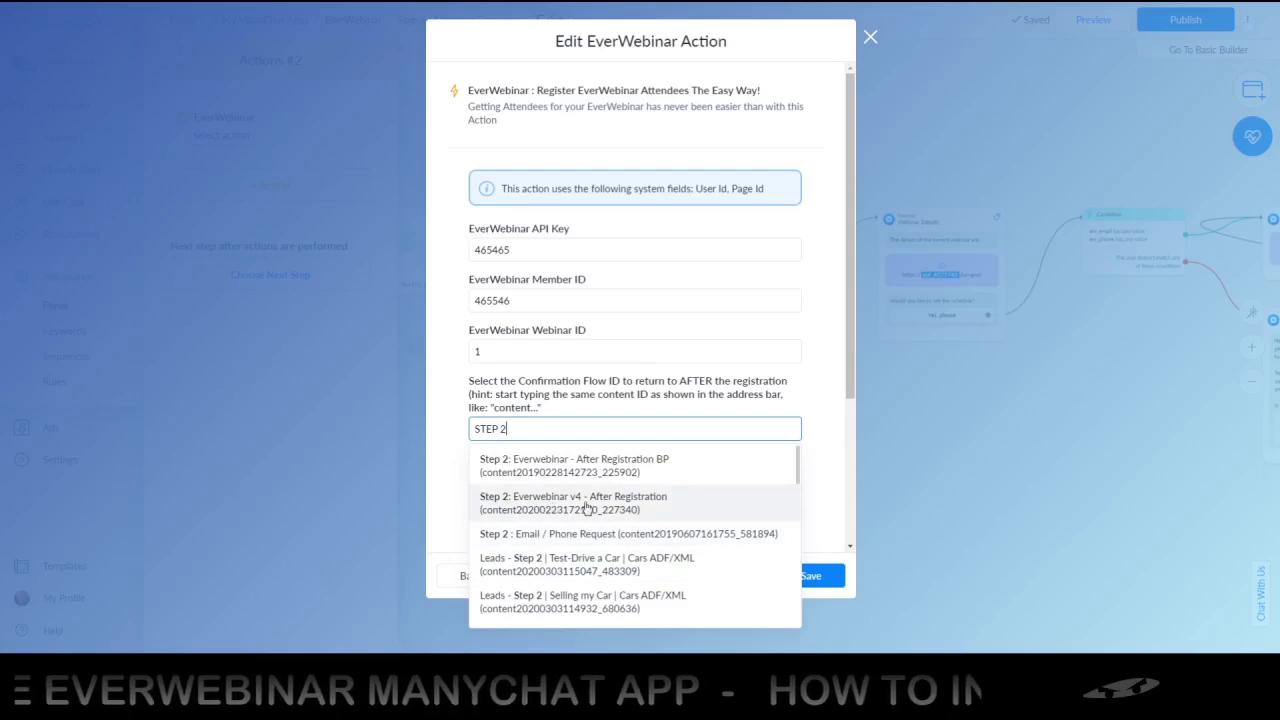
scroll(556, 496, "down", 1)
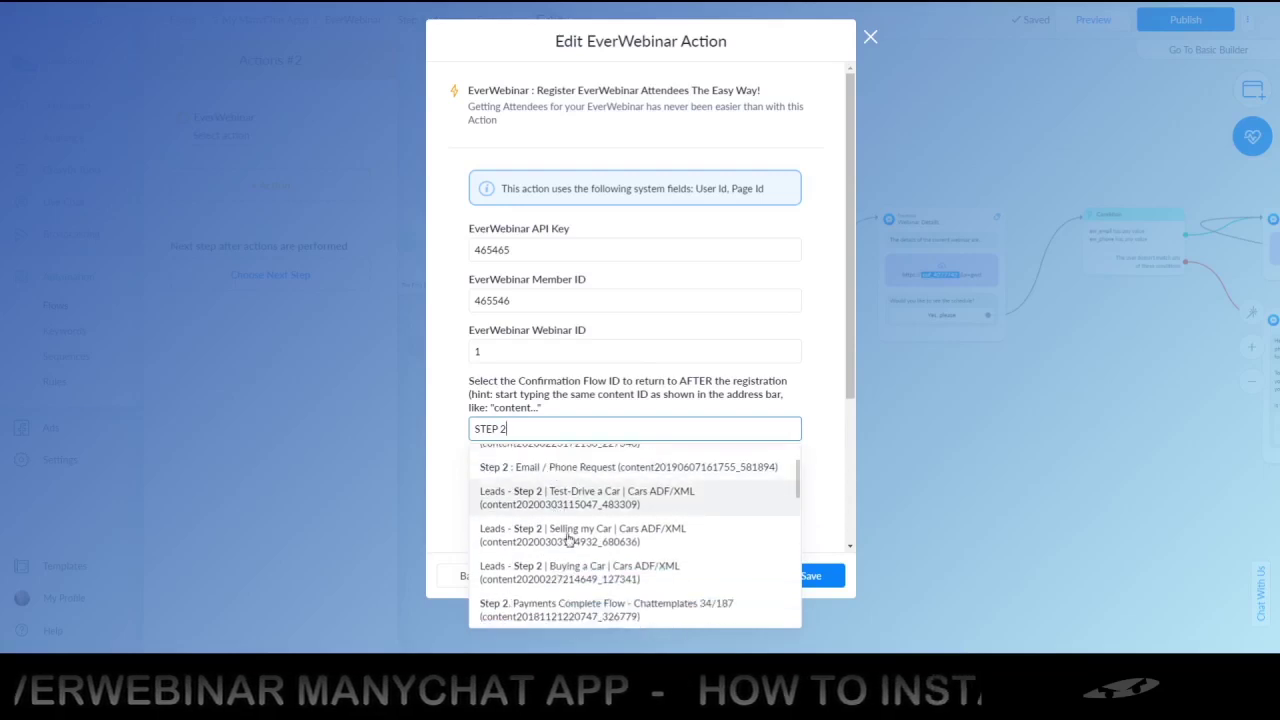
scroll(560, 524, "down", 5)
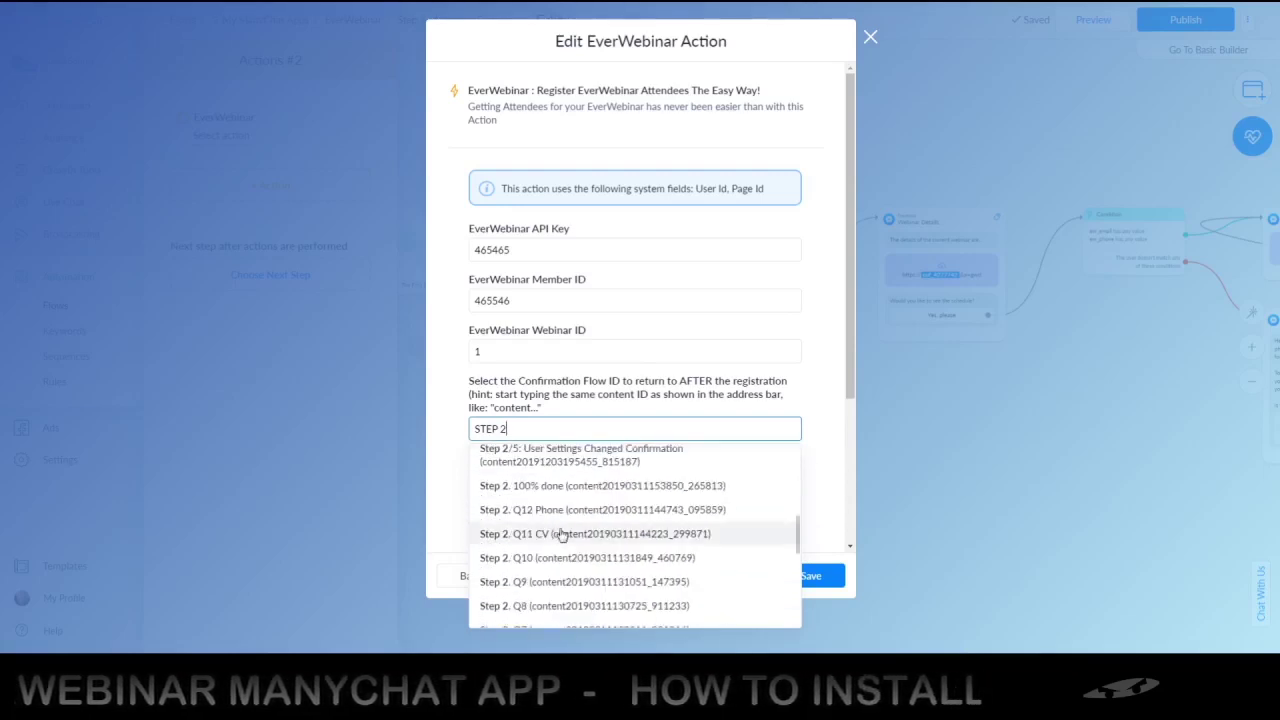
scroll(560, 536, "down", 5)
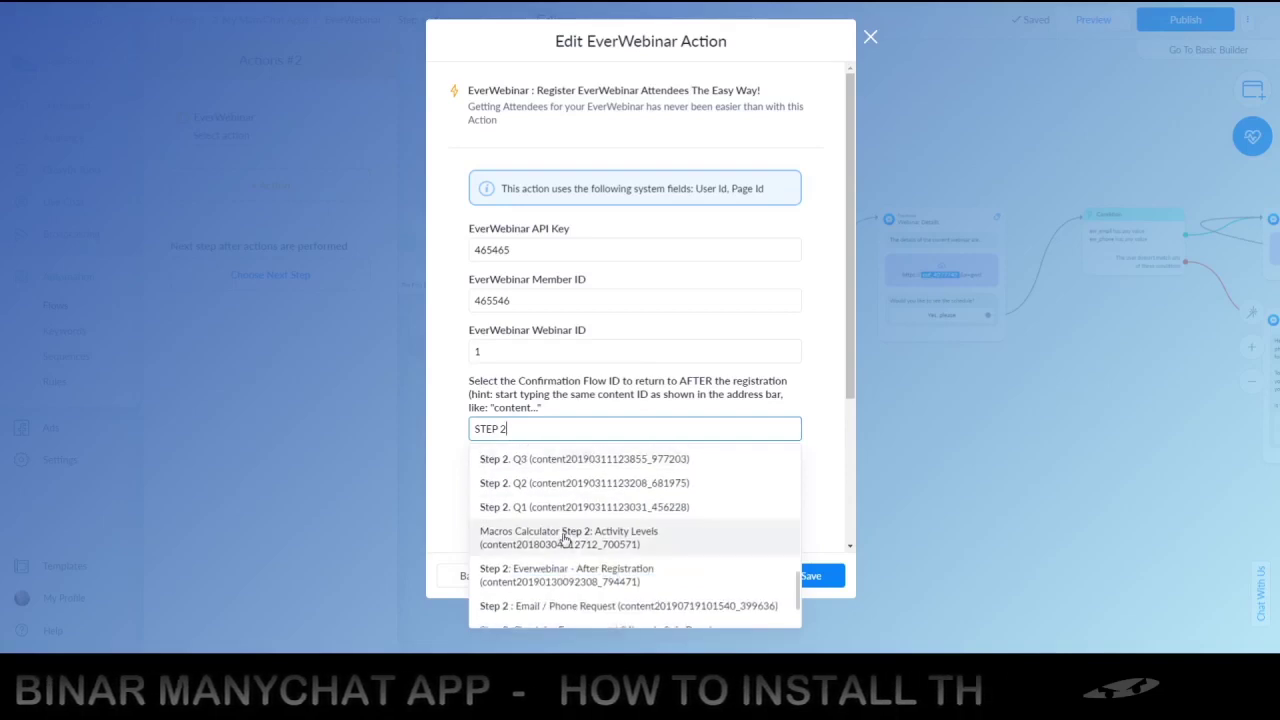
scroll(563, 538, "down", 2)
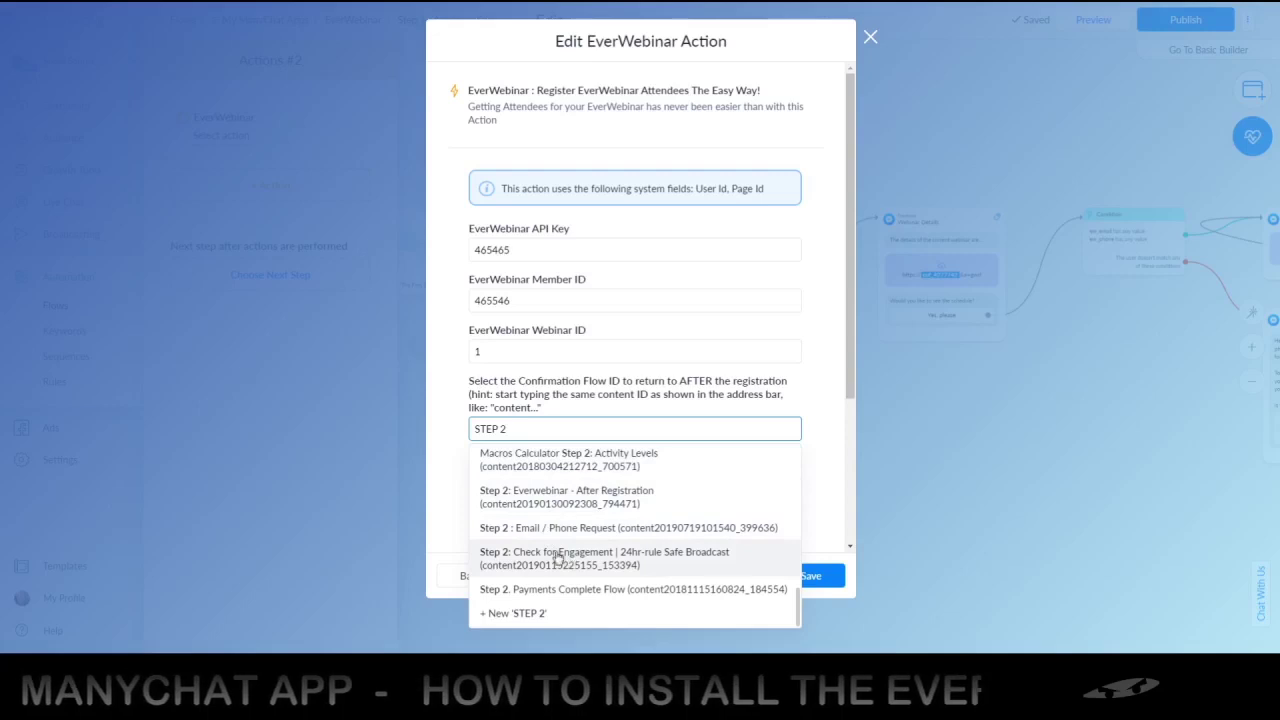
scroll(566, 556, "up", 5)
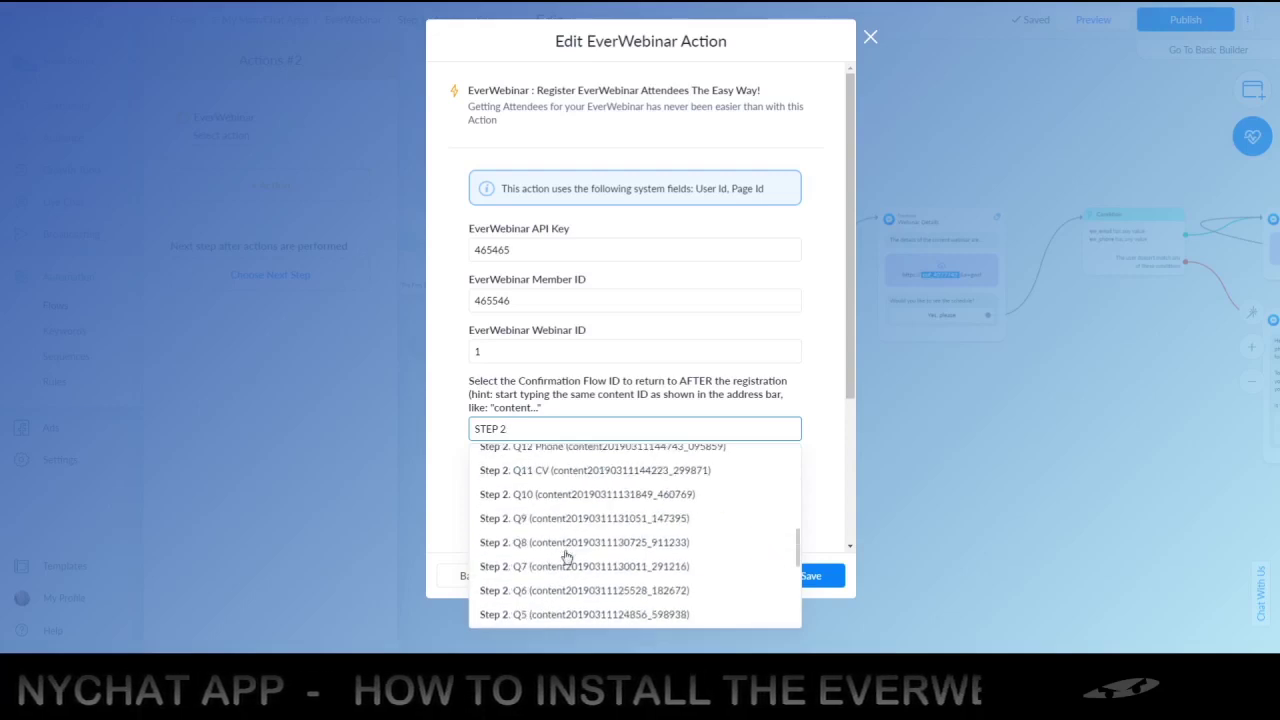
scroll(560, 540, "up", 3)
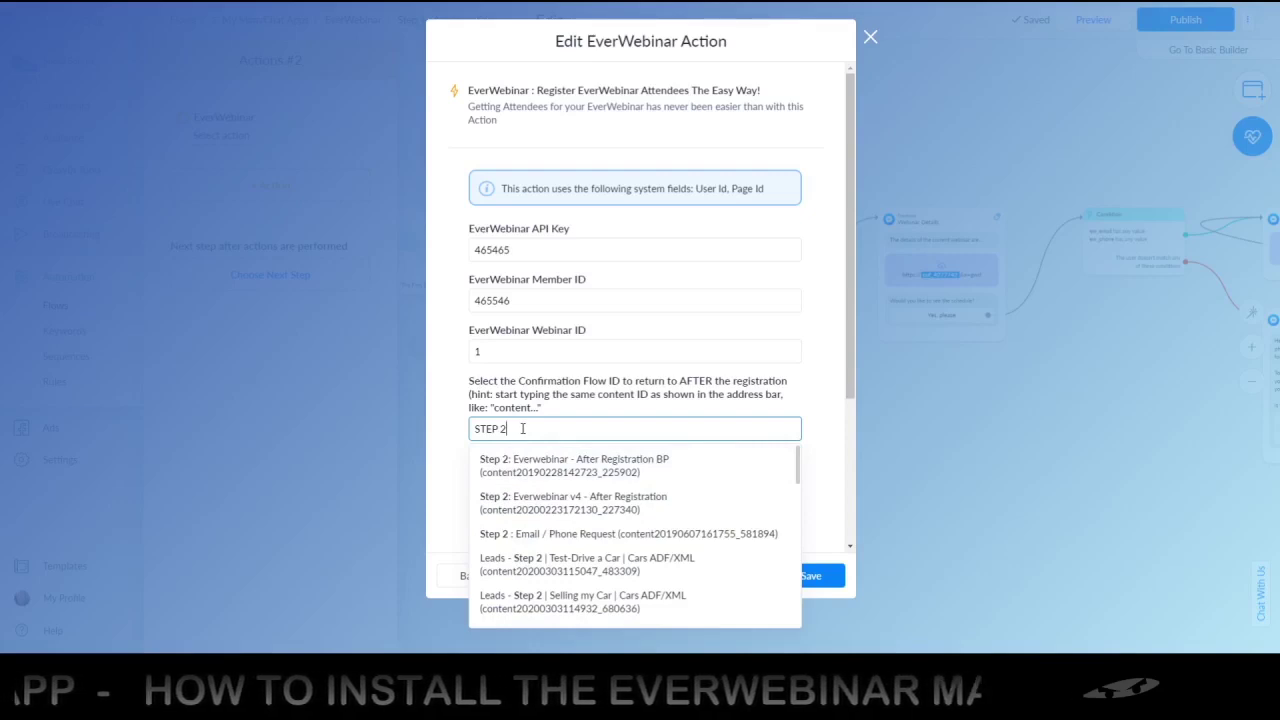
scroll(528, 536, "down", 5)
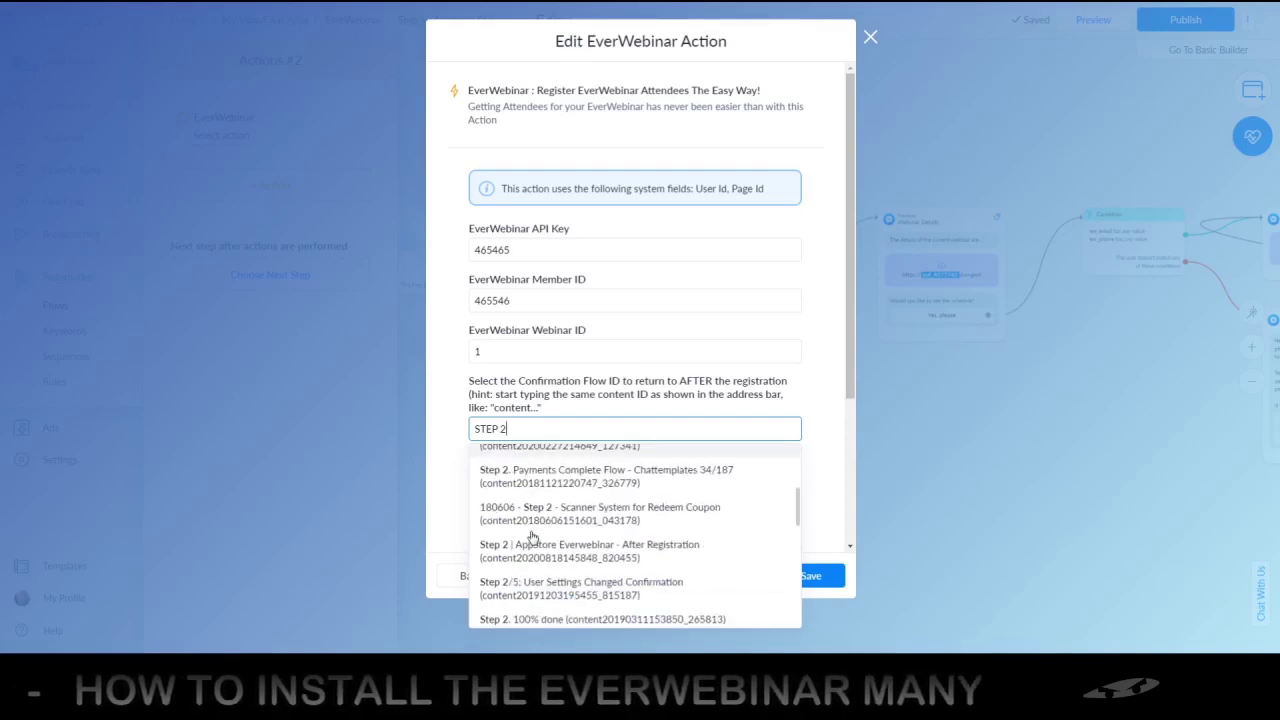
scroll(531, 538, "down", 5)
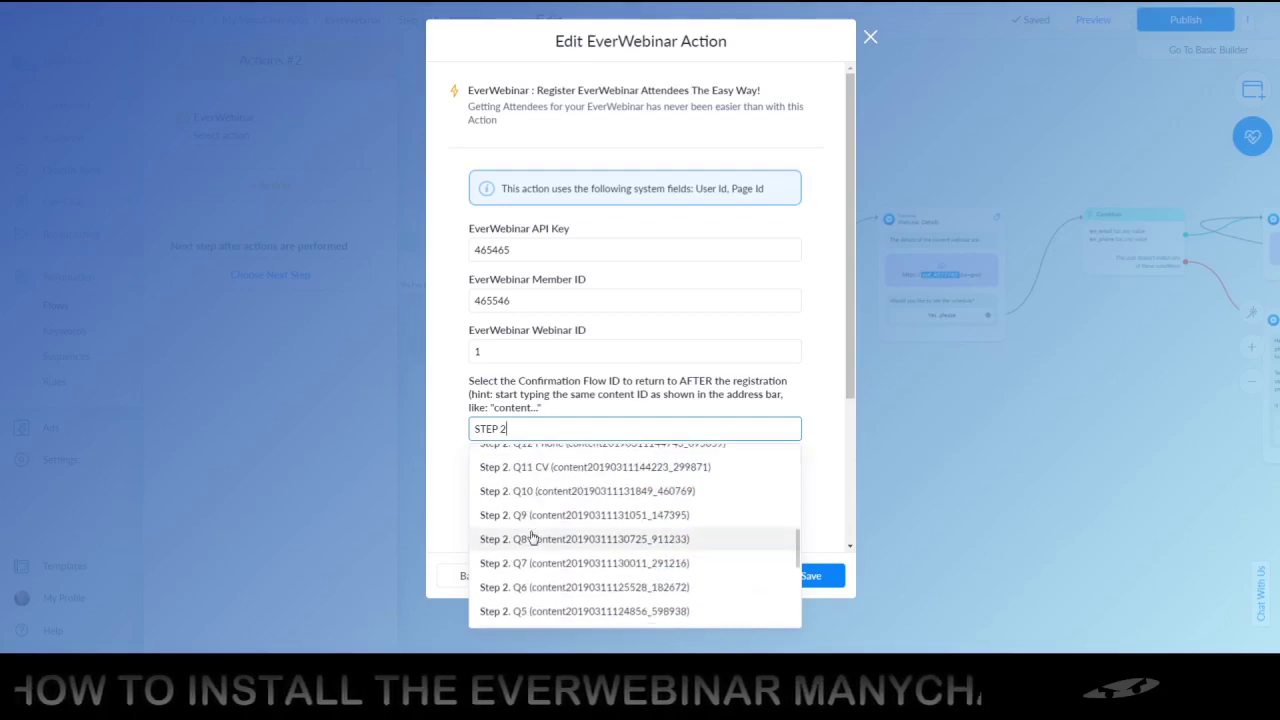
scroll(531, 538, "down", 5)
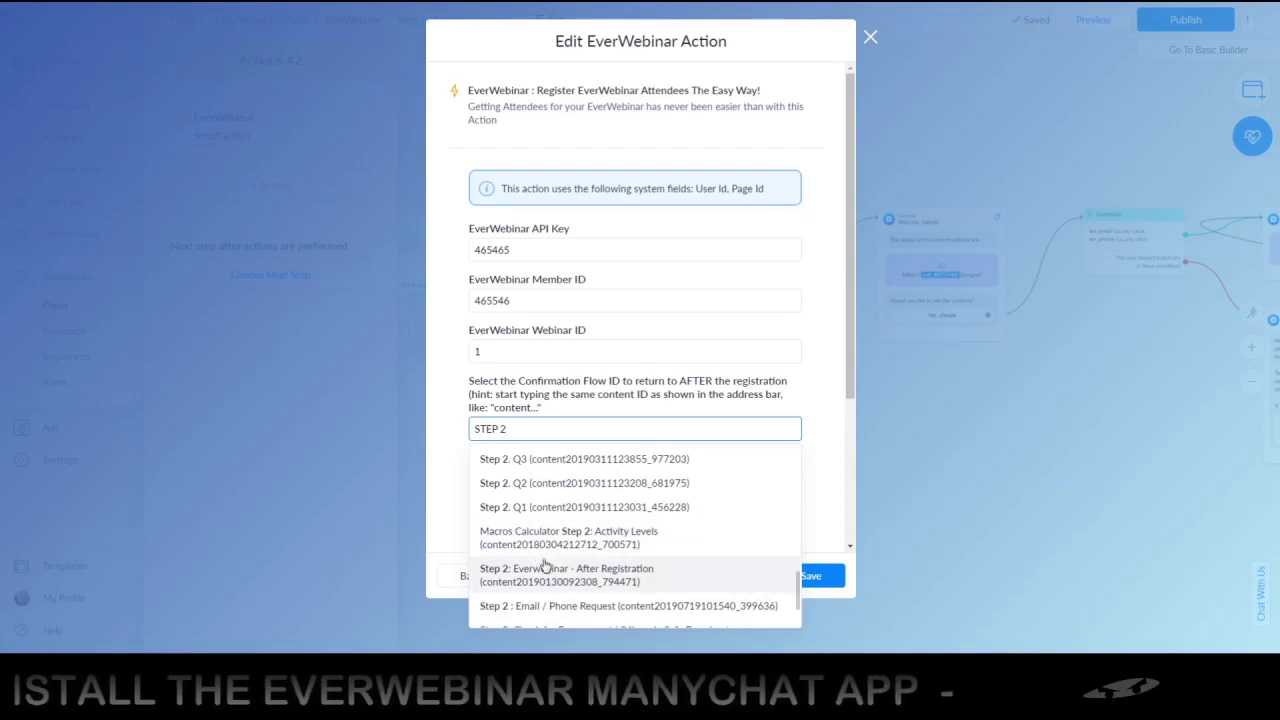
scroll(545, 566, "down", 2)
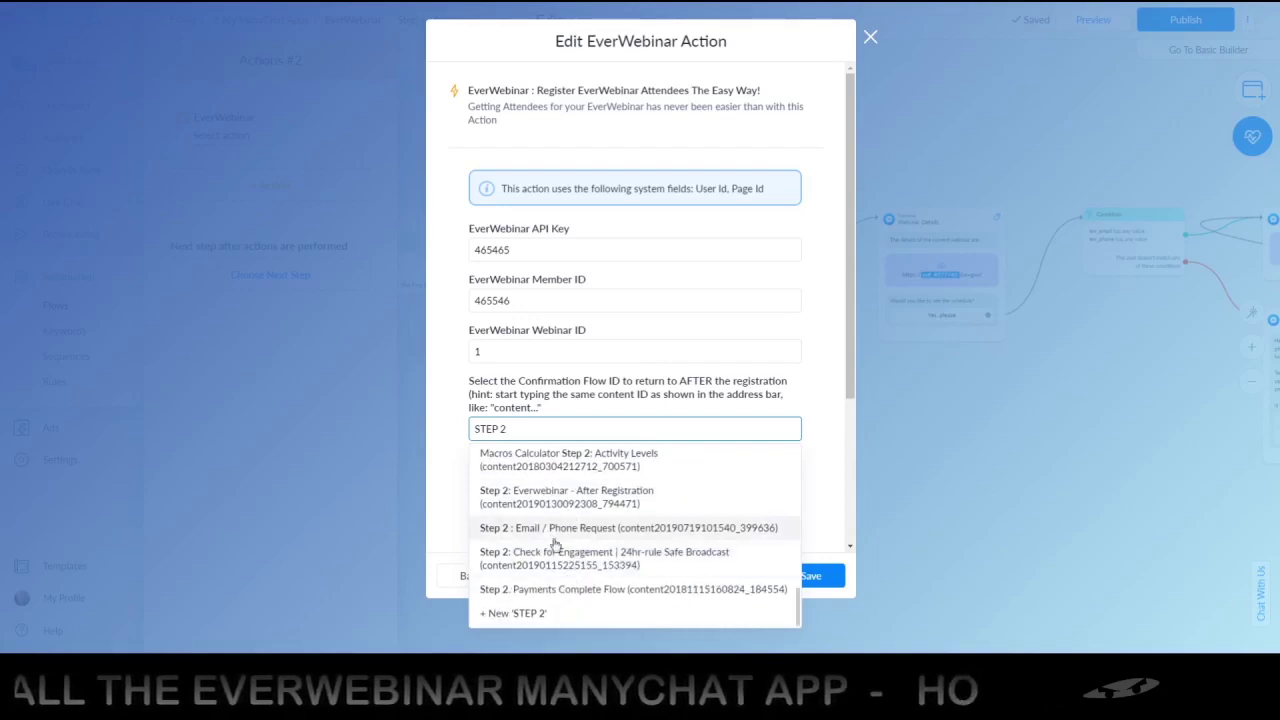
scroll(530, 480, "up", 2)
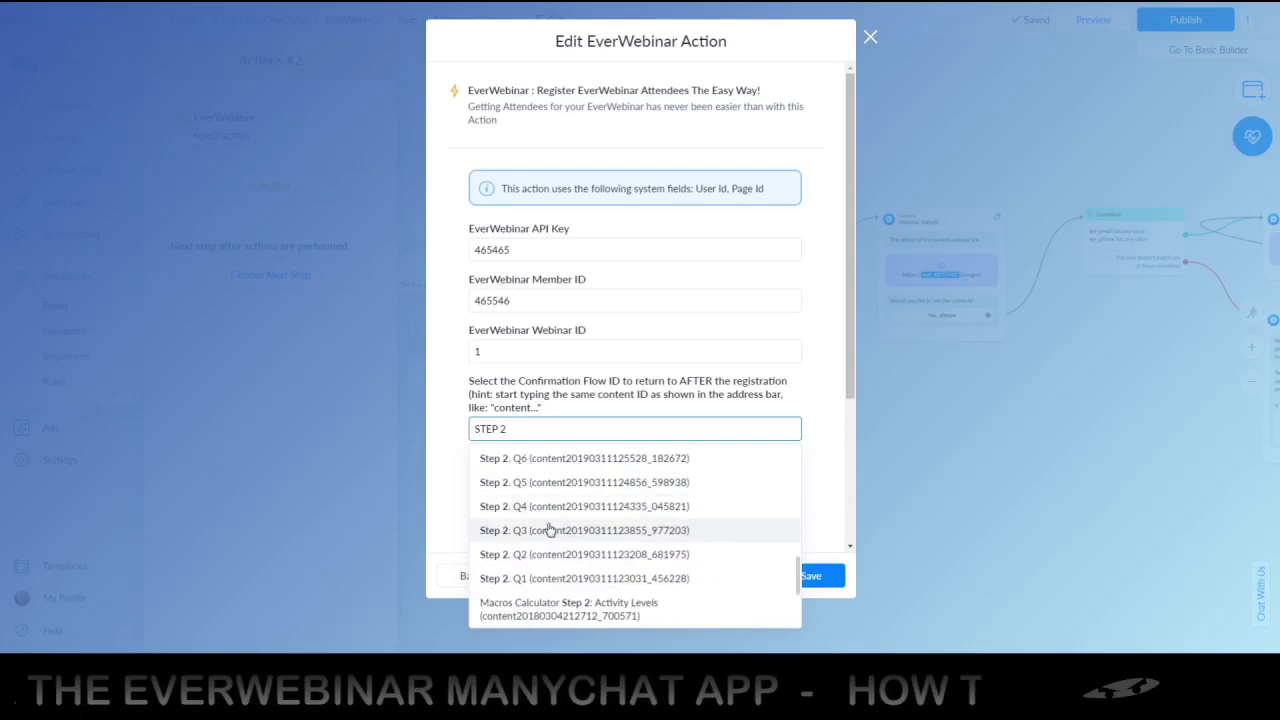
Change the search to 'EVERWEBINAR' and pick Step 2 | AppStore Everwebinar - After Registration
left_click_drag(514, 426, 460, 428)
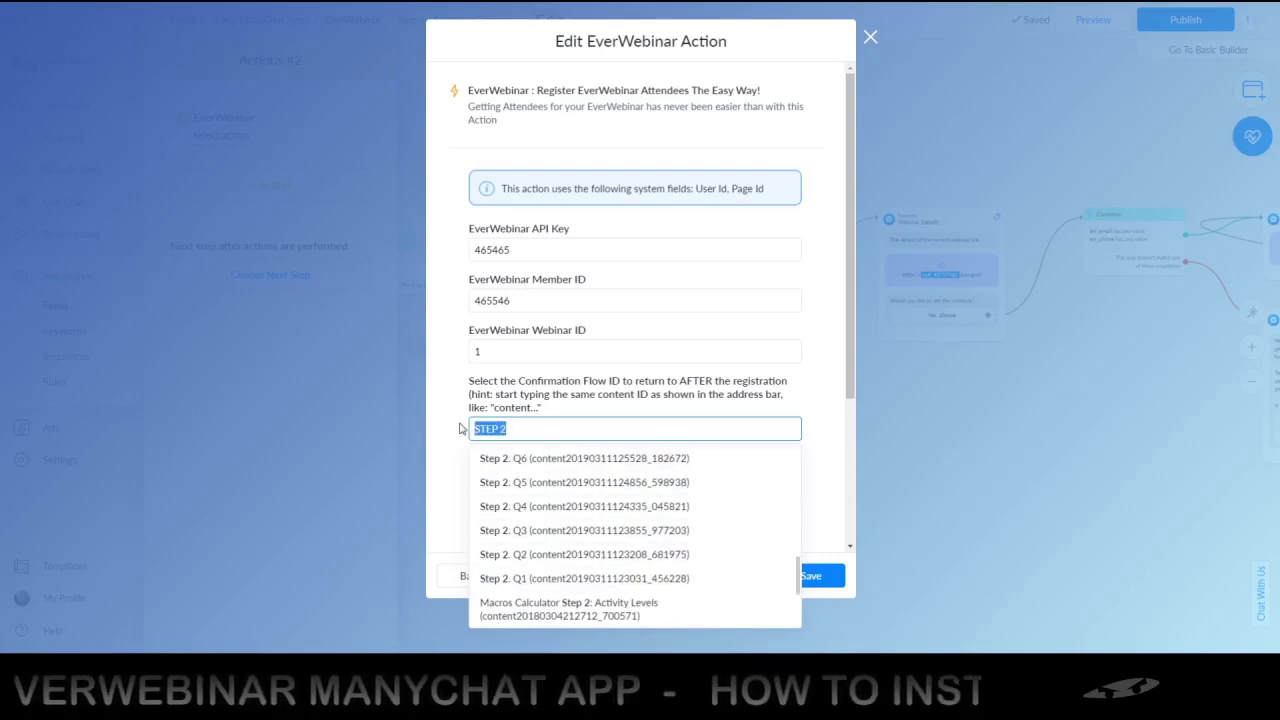
type("APP")
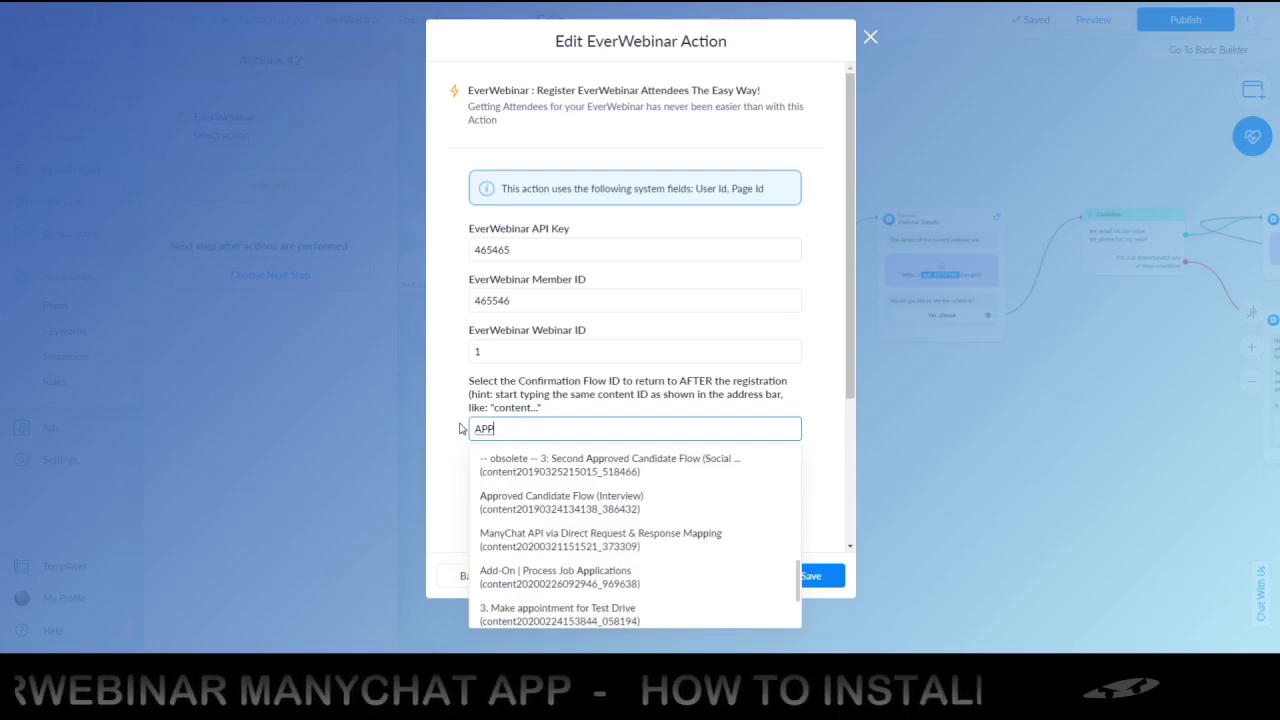
left_click(480, 432)
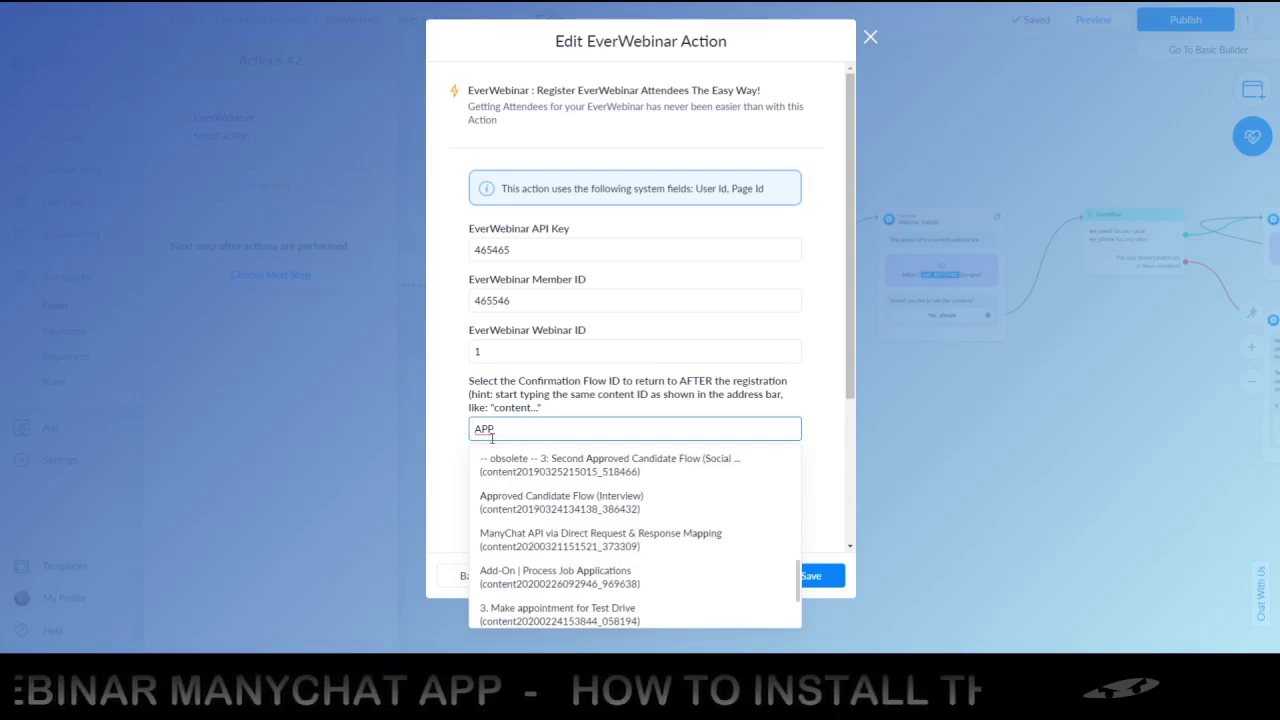
type("STEP 2")
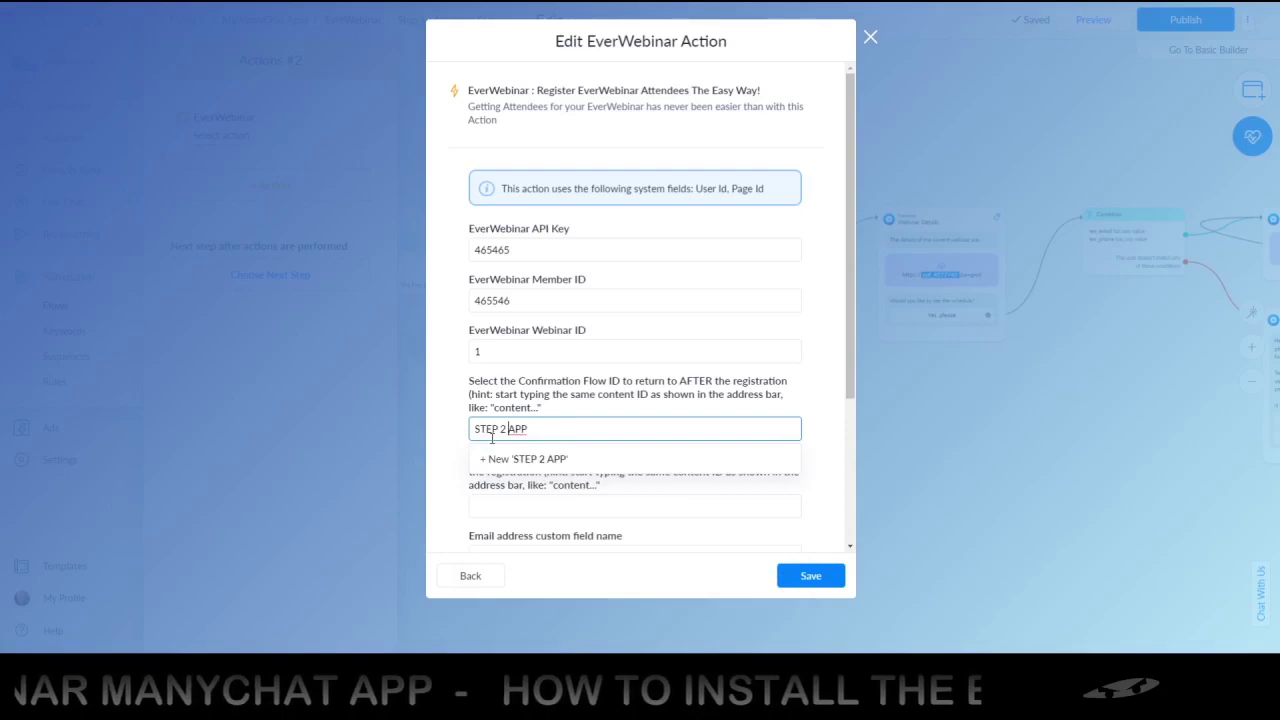
double_click(517, 429)
key("BackSpace")
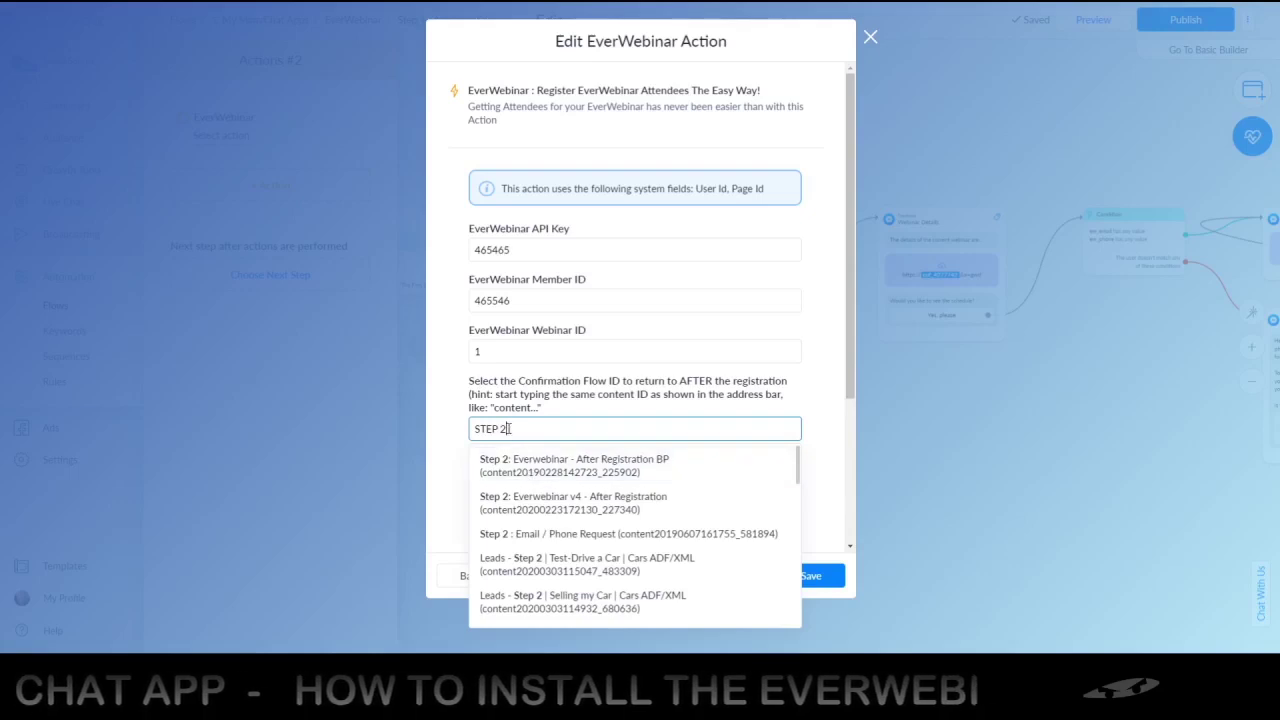
left_click_drag(509, 427, 436, 428)
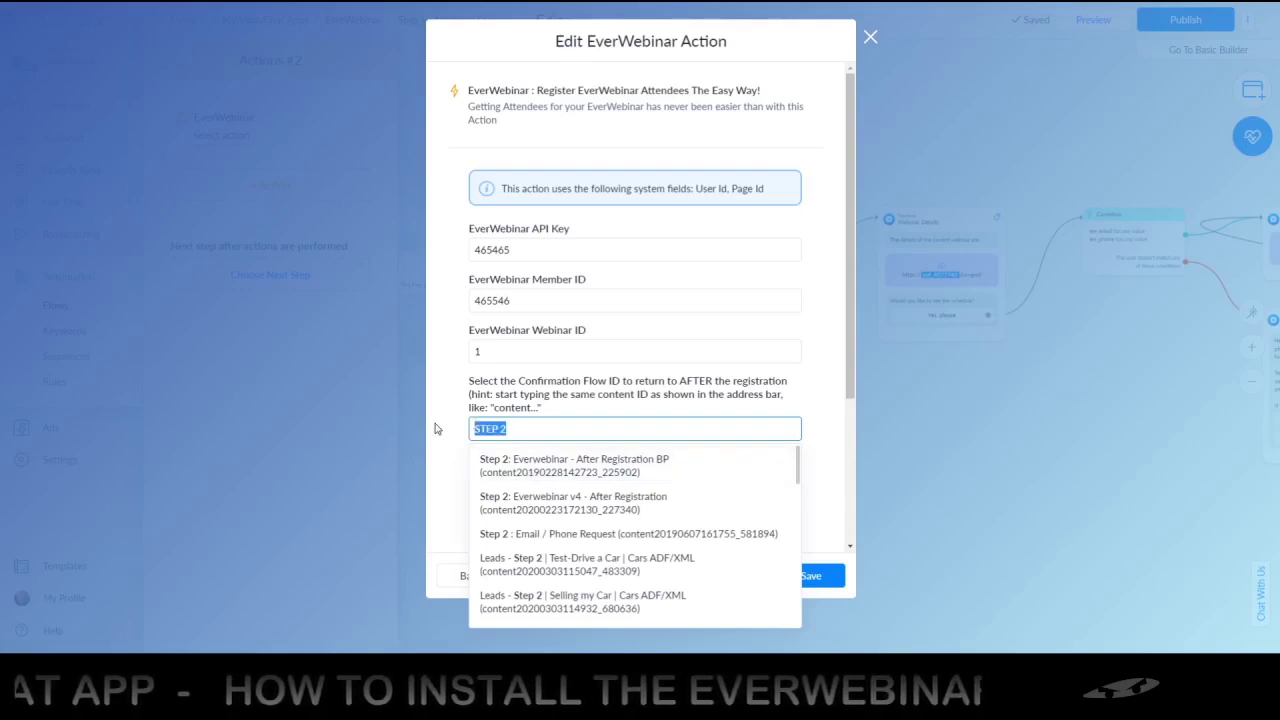
type("EVERWEBINAR")
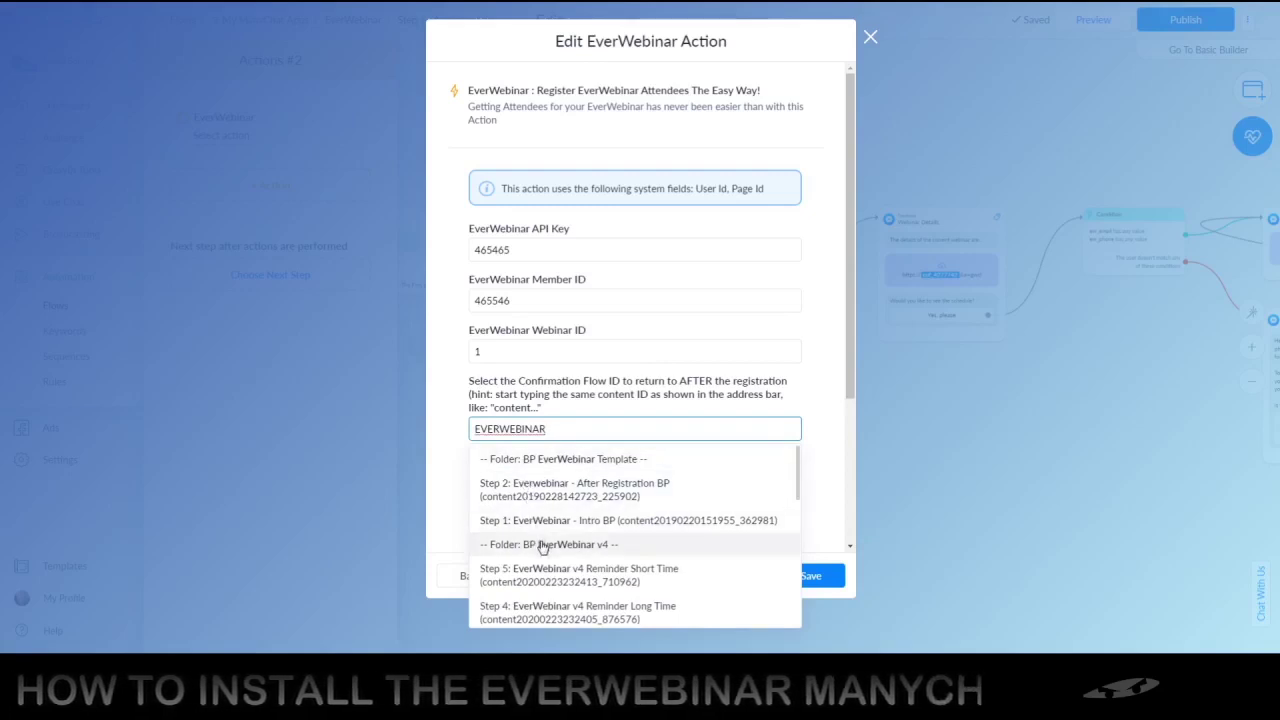
scroll(540, 546, "down", 3)
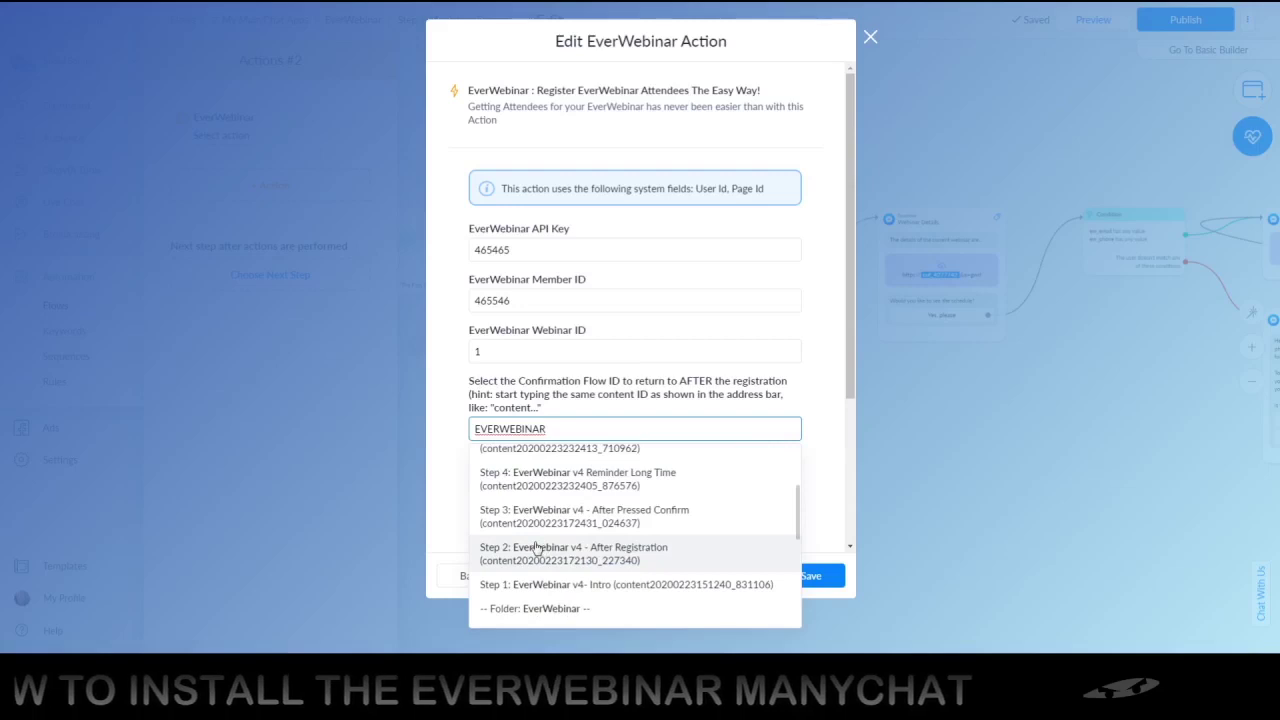
scroll(543, 549, "down", 2)
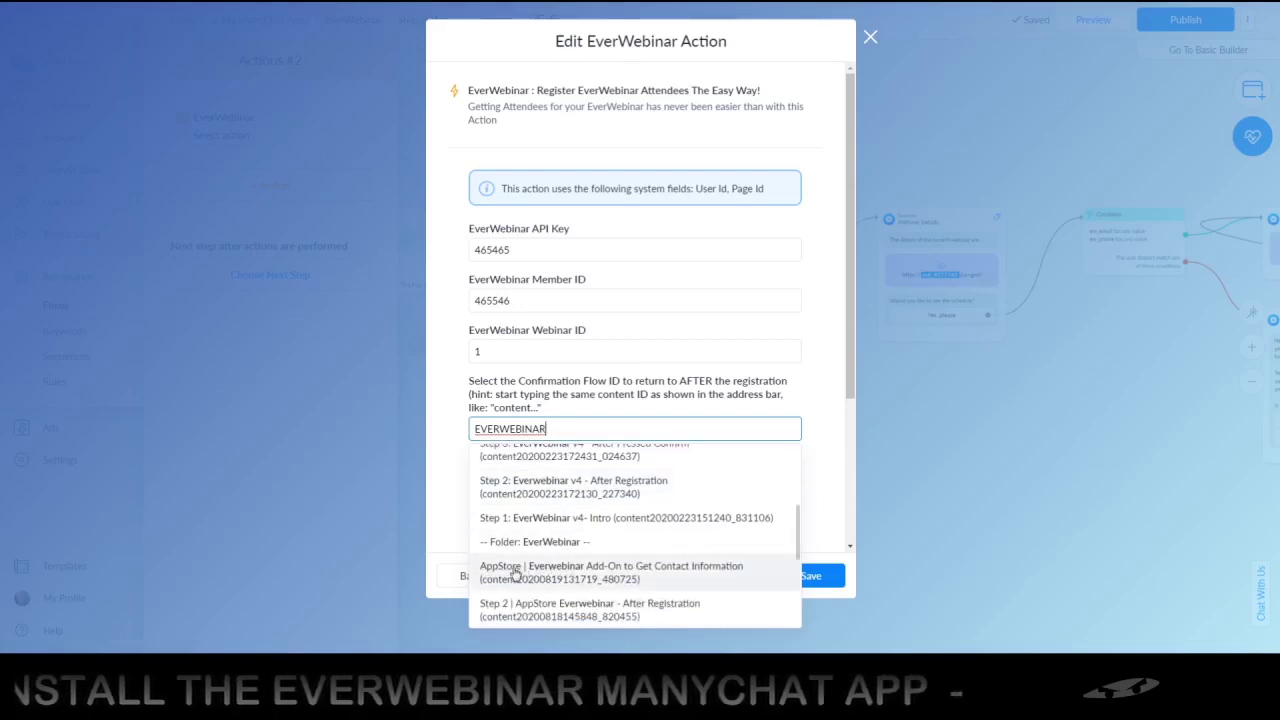
scroll(516, 572, "down", 3)
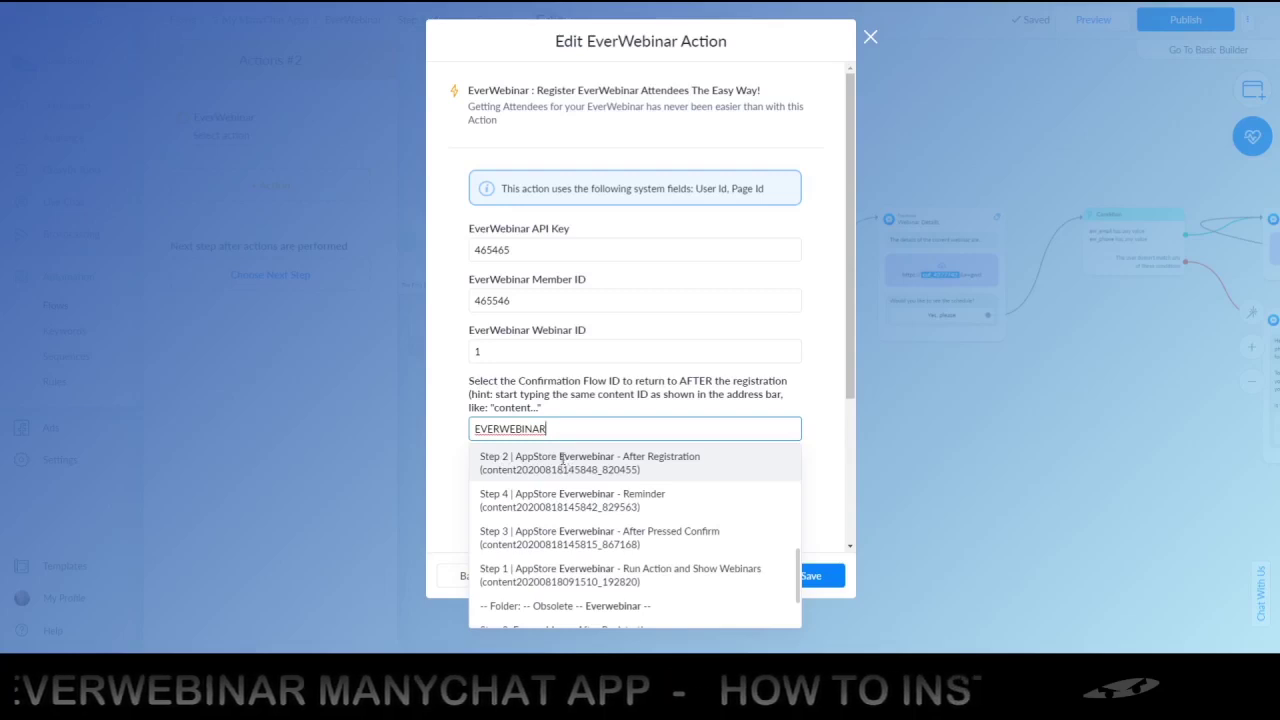
left_click(563, 464)
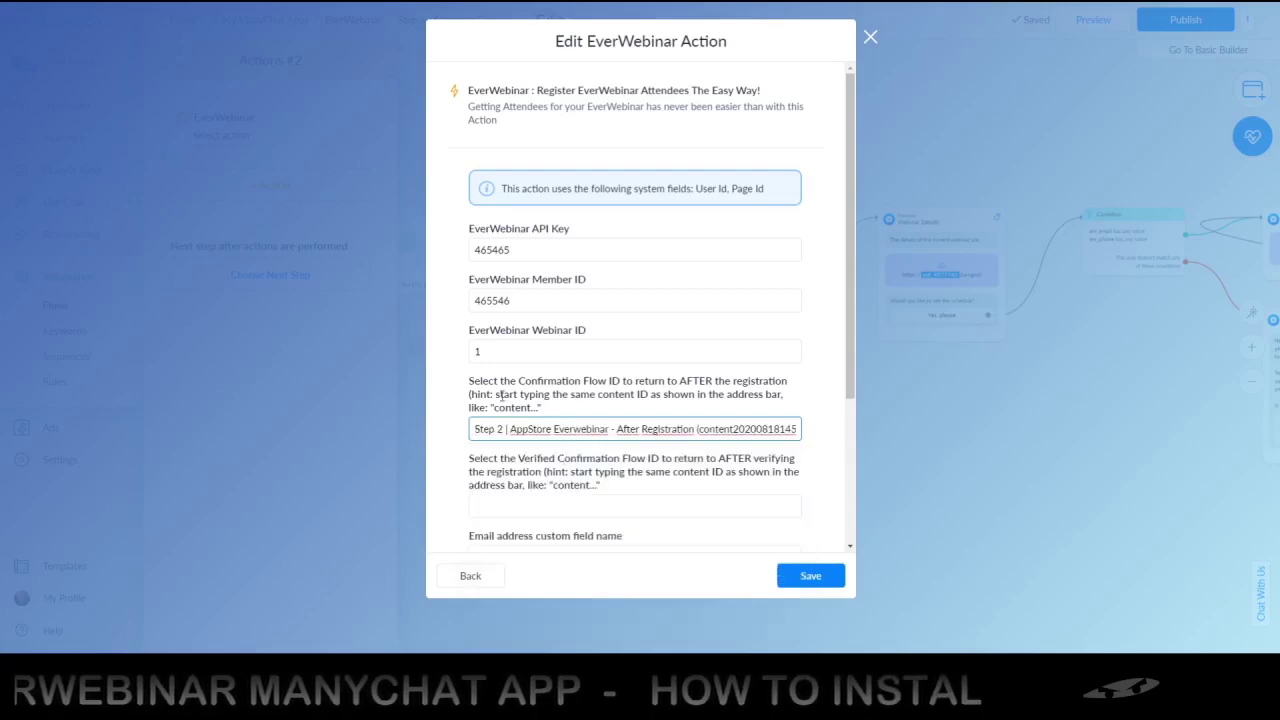
Search 'STEP 3' in Verified Confirmation Flow ID and choose Step 3 | AppStore Everwebinar - After Pressed Confirm
left_click(566, 505)
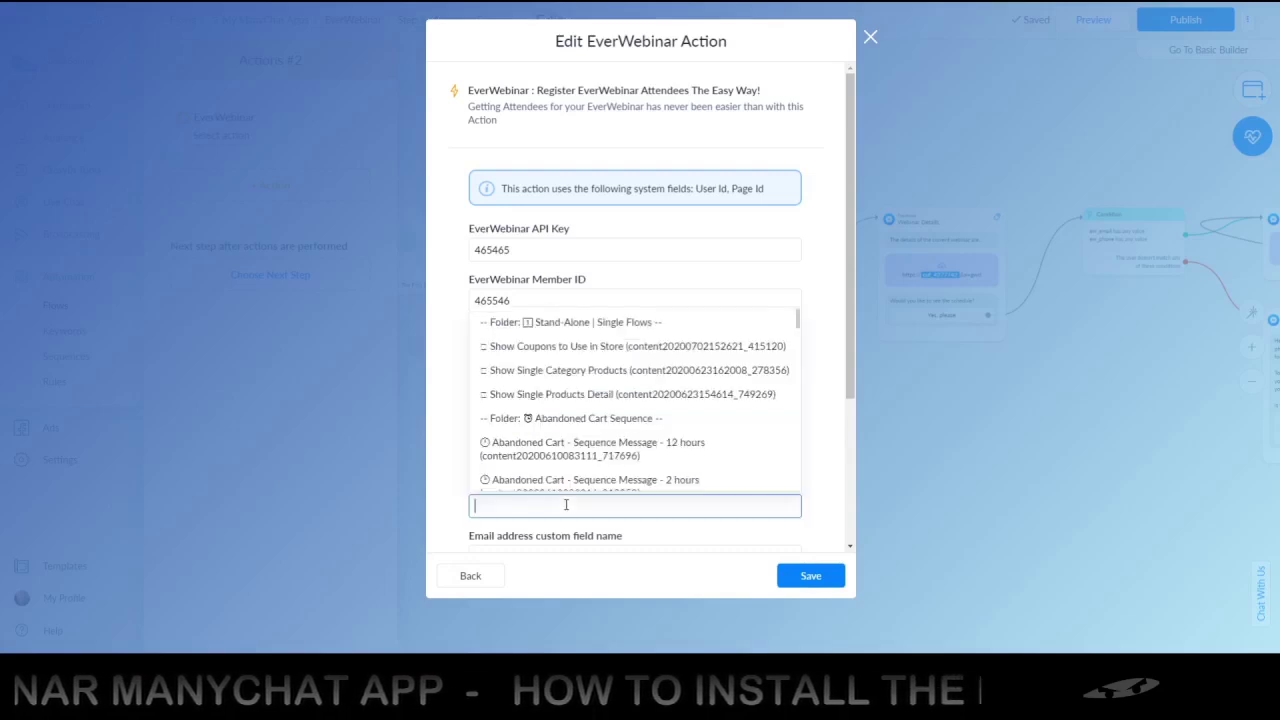
type("STE")
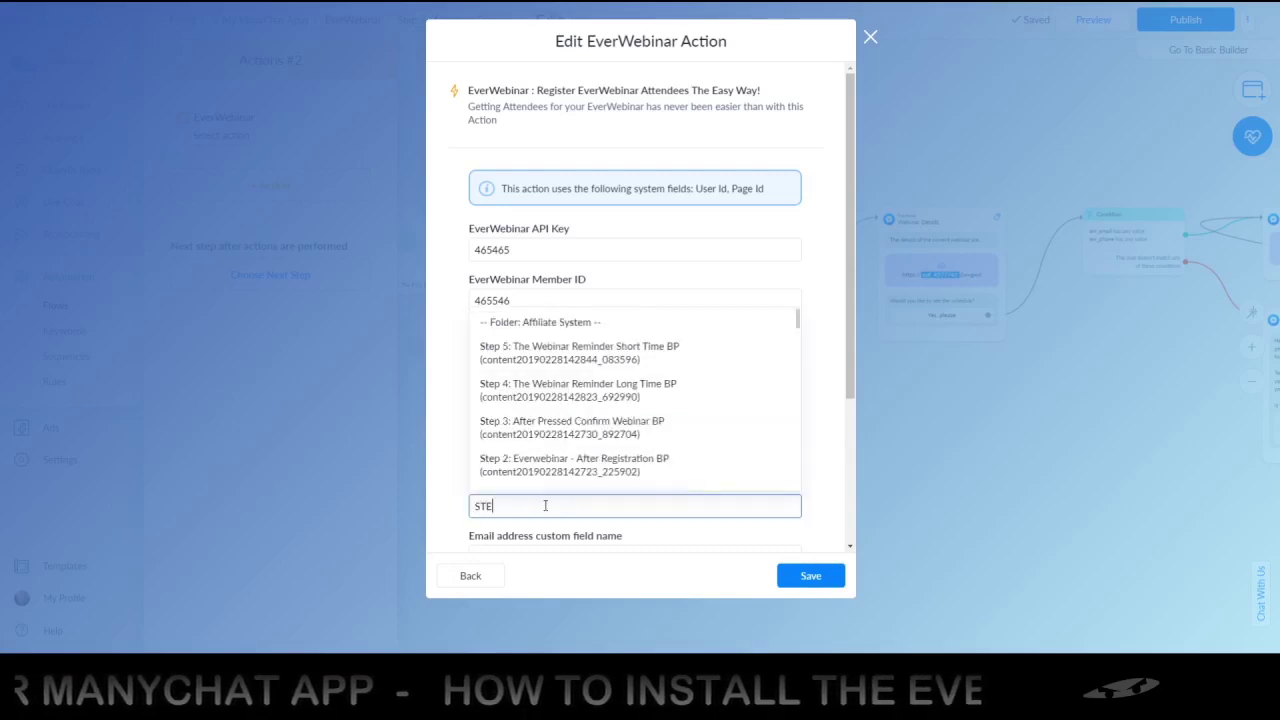
type("P 2")
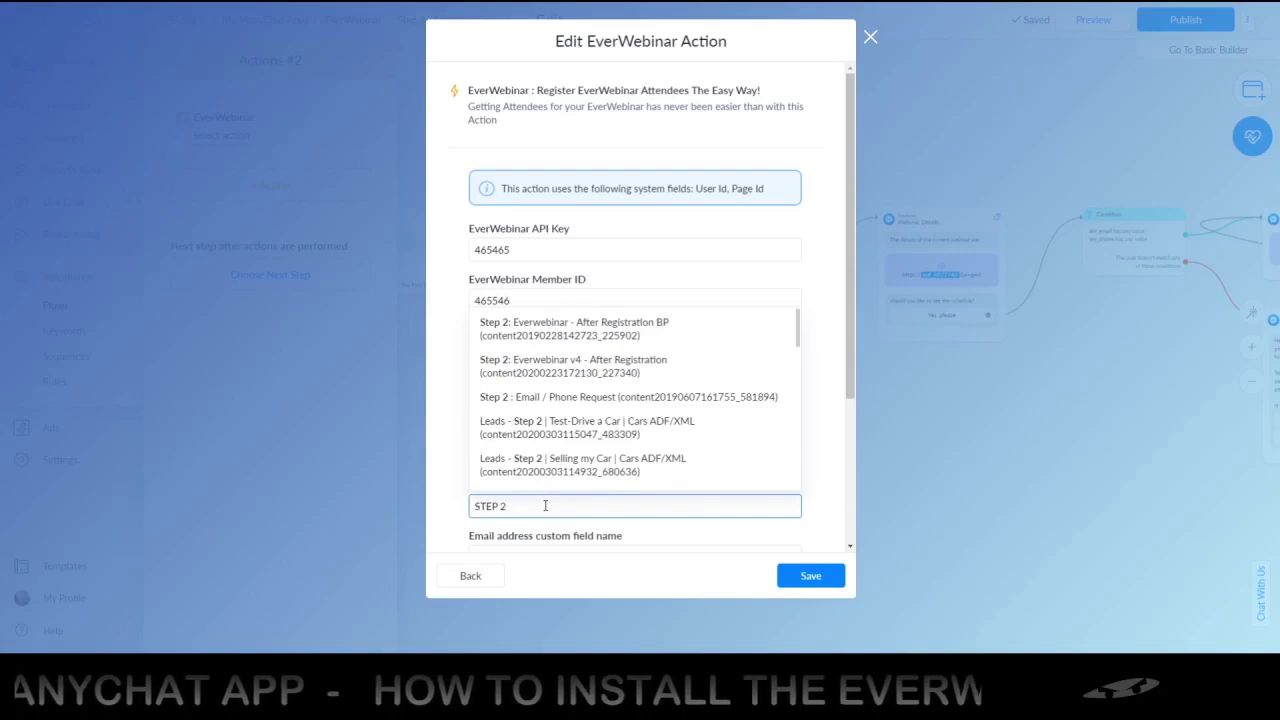
type(" | E")
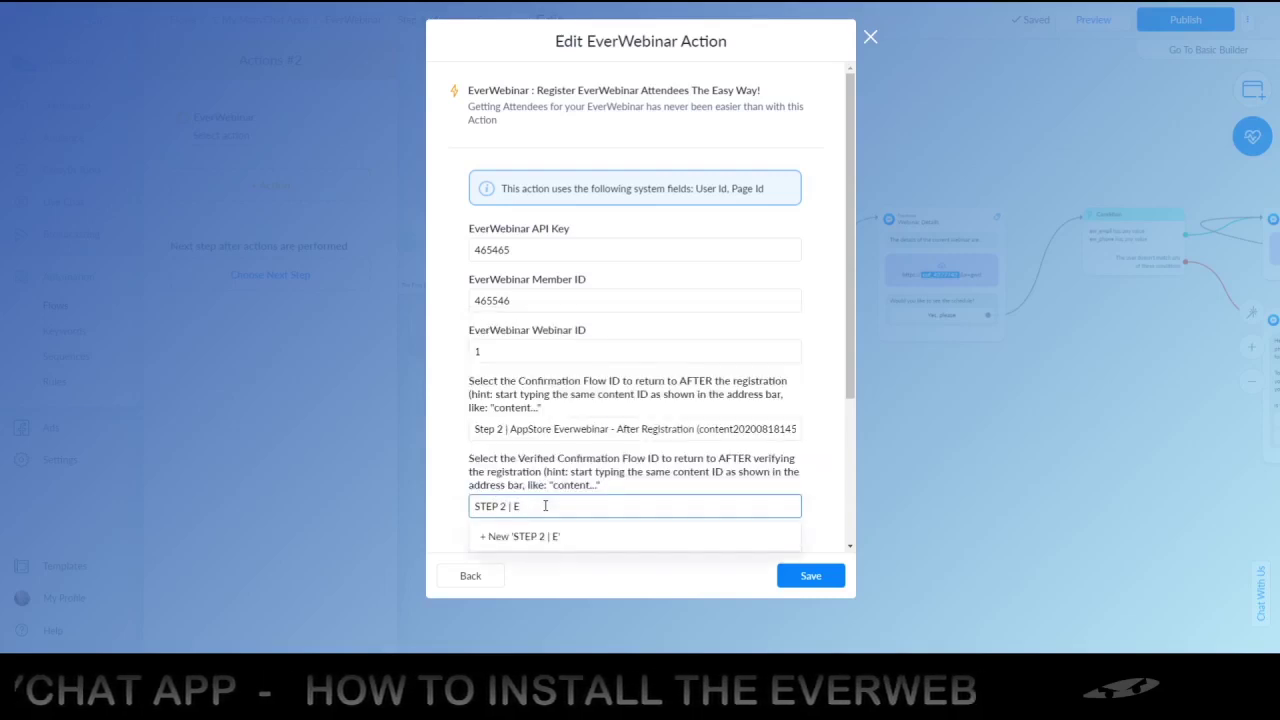
key("BackSpace")
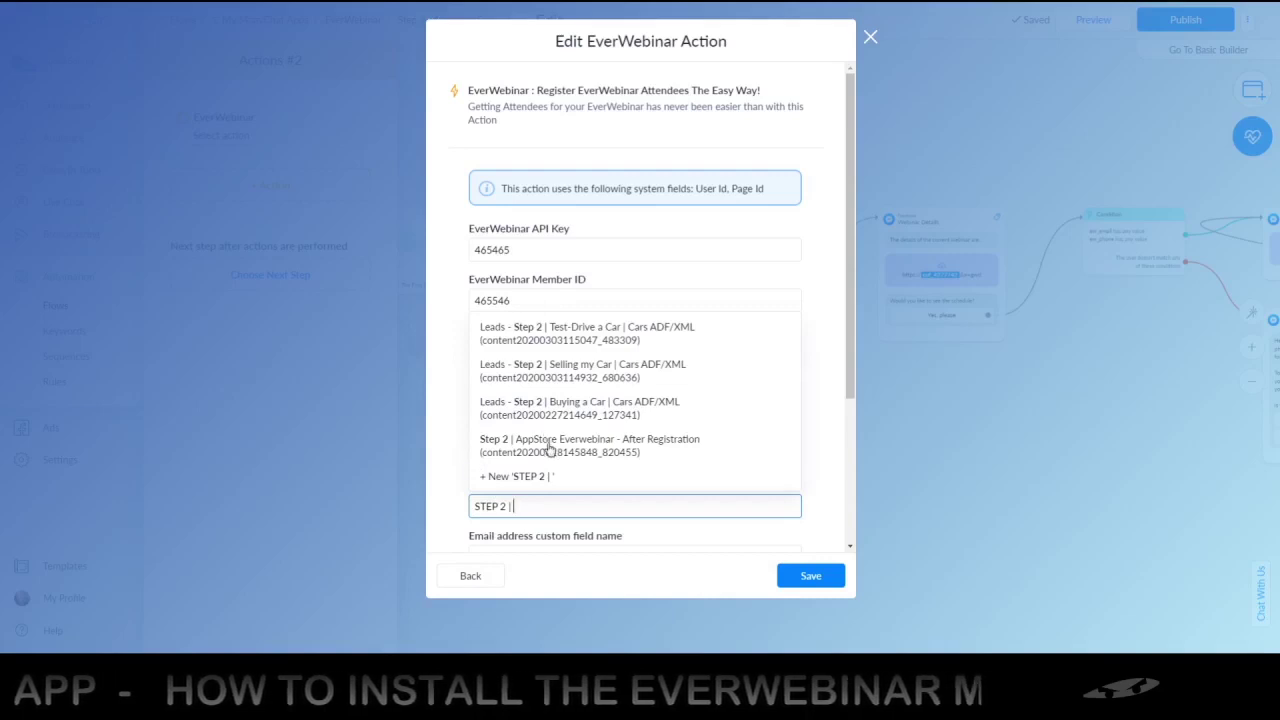
key("BackSpace")
key("BackSpace")
key("BackSpace")
key("BackSpace")
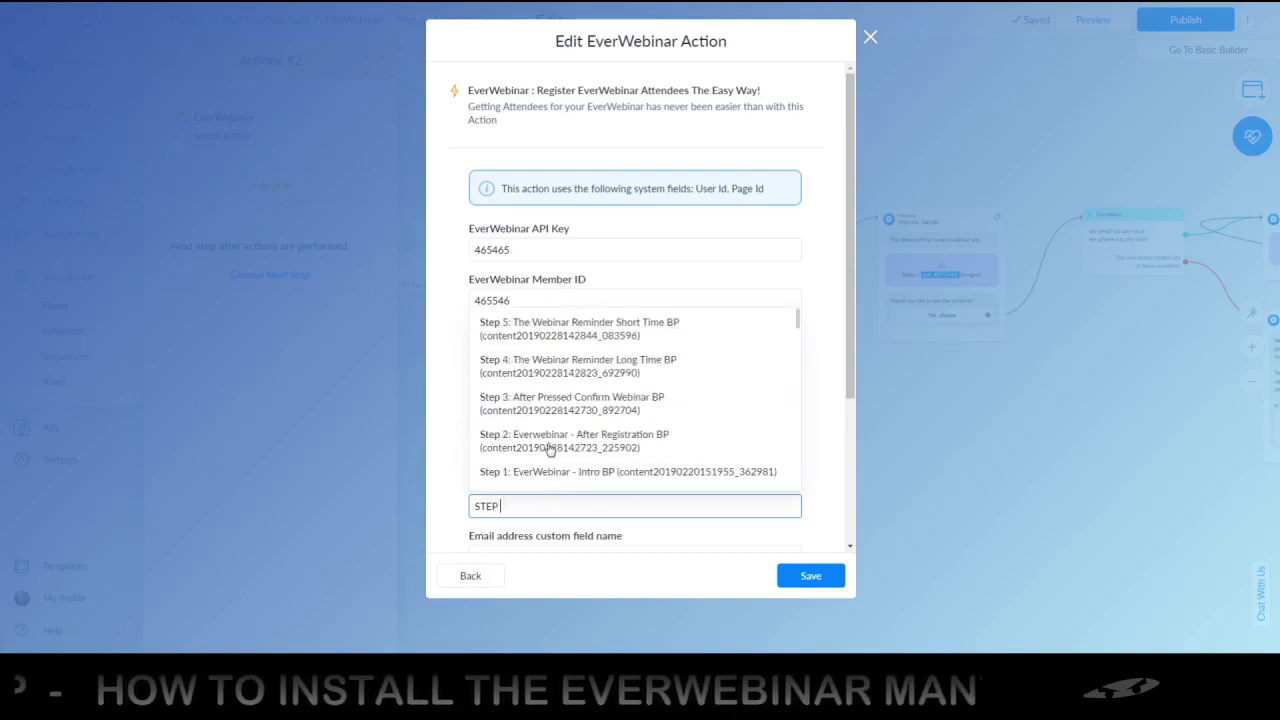
type("3")
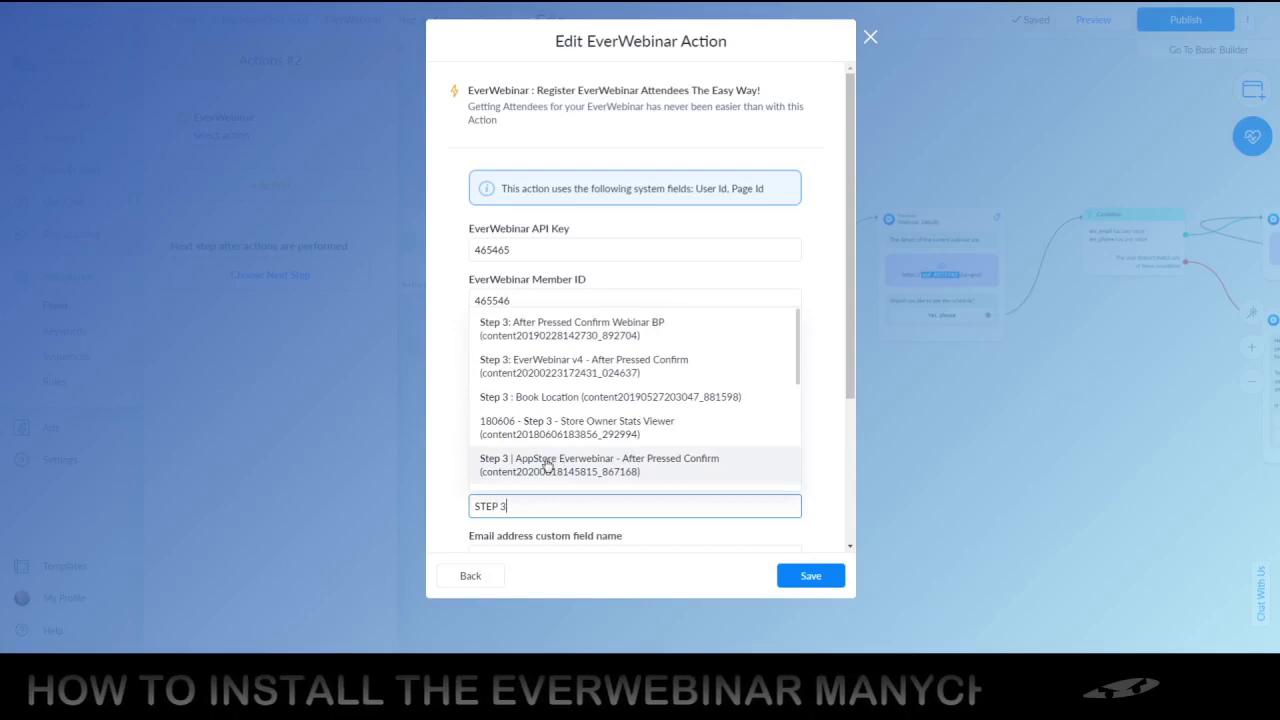
left_click(540, 461)
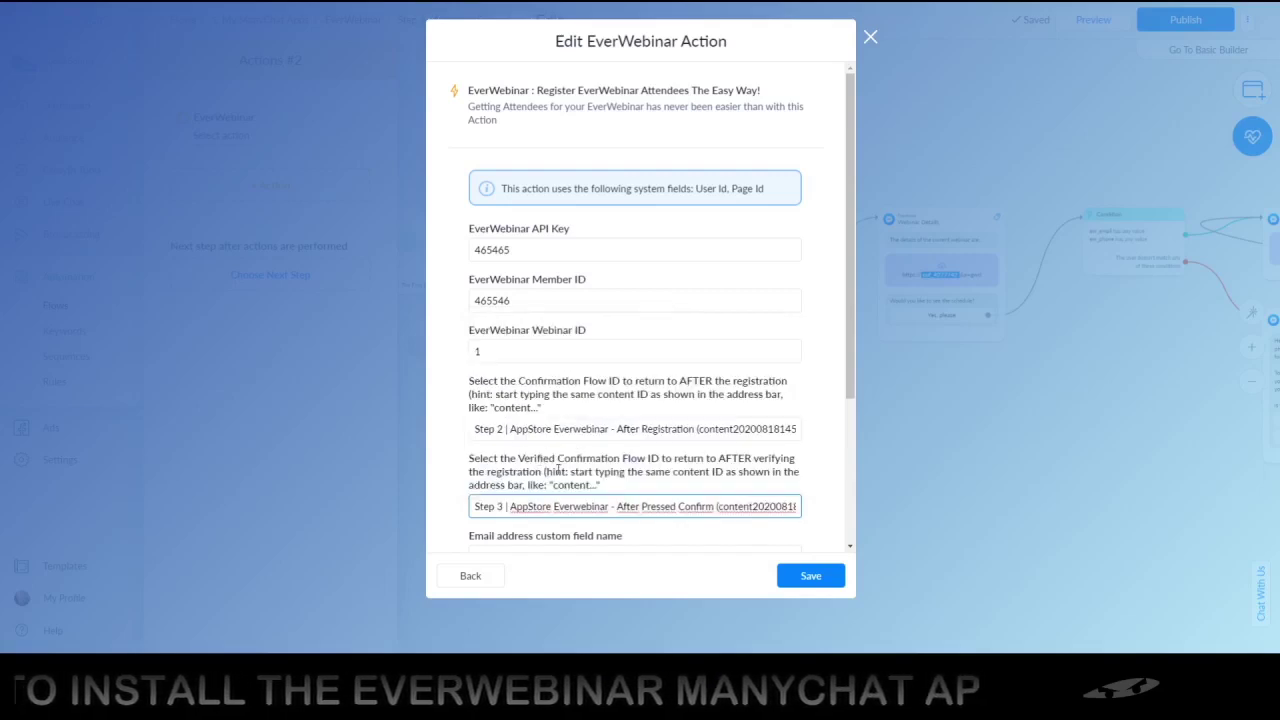
left_click(637, 488)
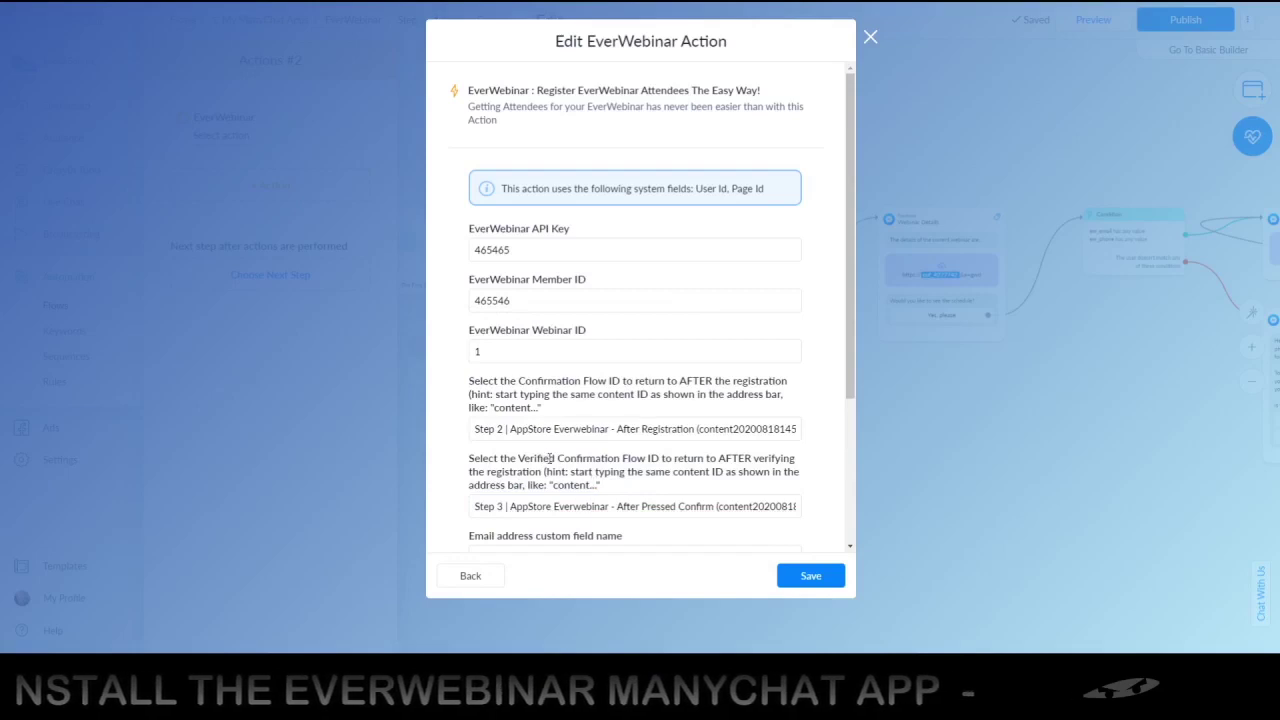
Set the email custom field name to ew_email and the phone number field to ew_phone
scroll(684, 408, "down", 3)
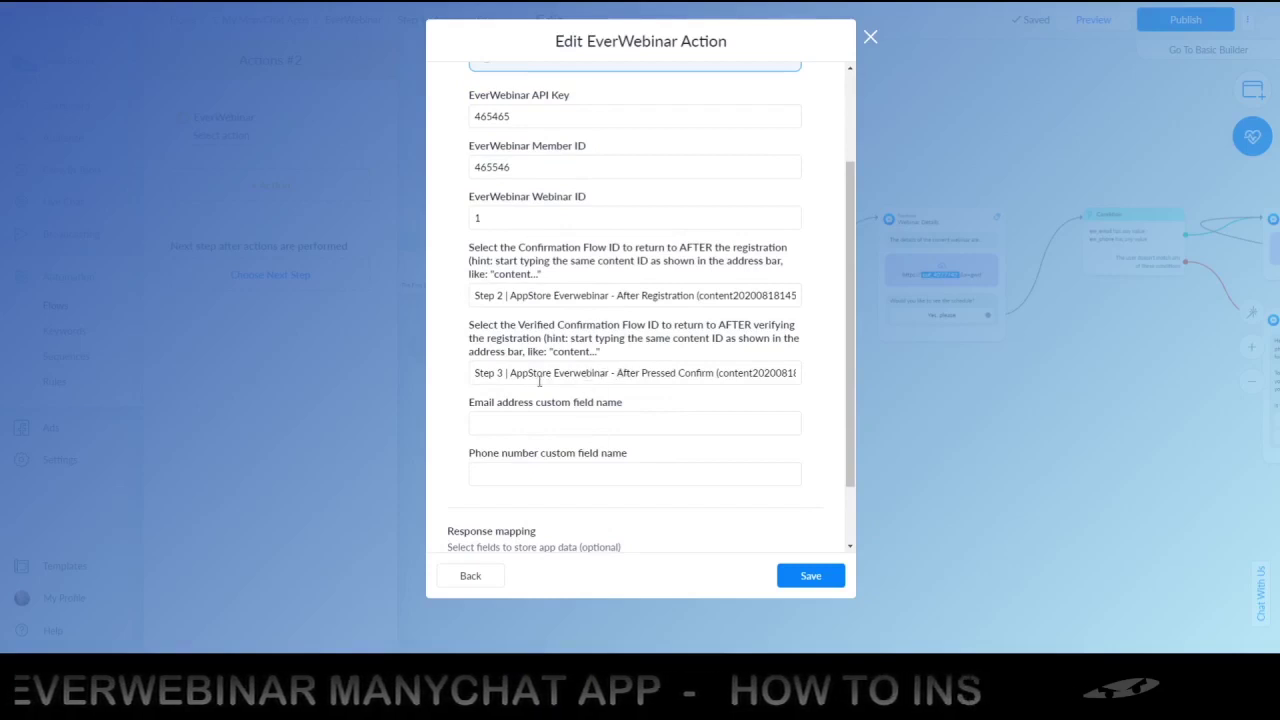
left_click(537, 423)
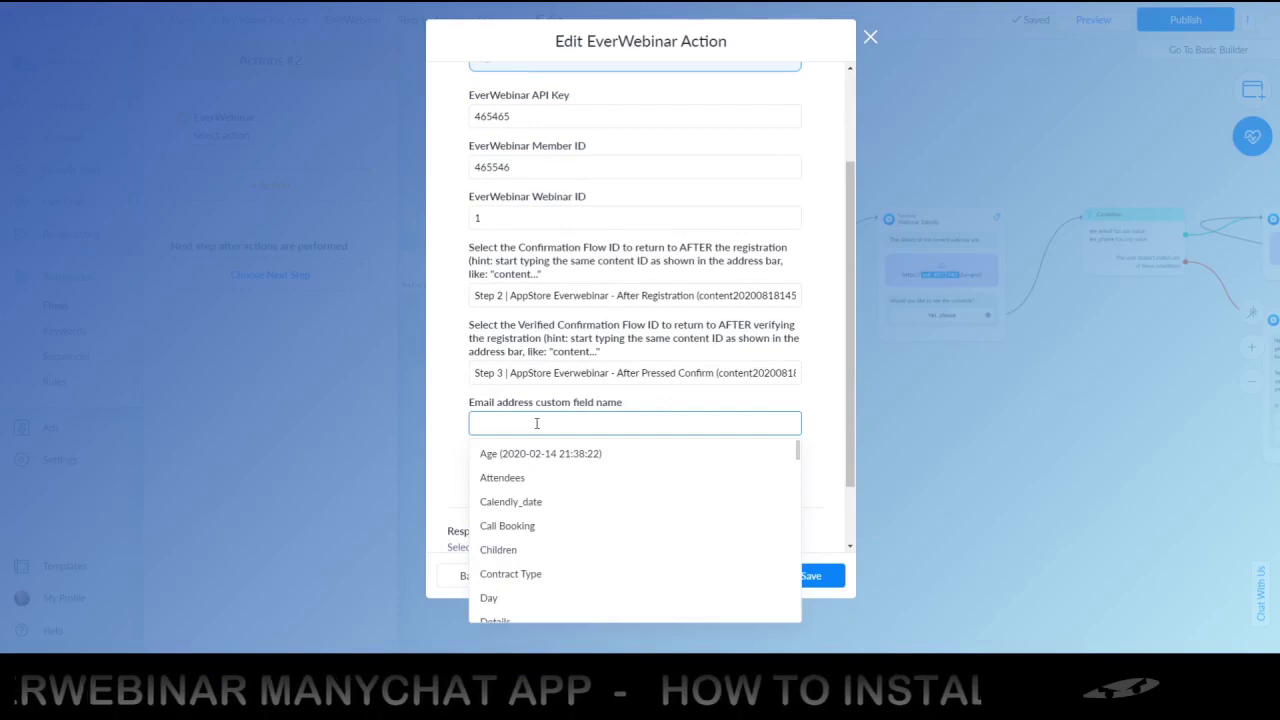
type("EW")
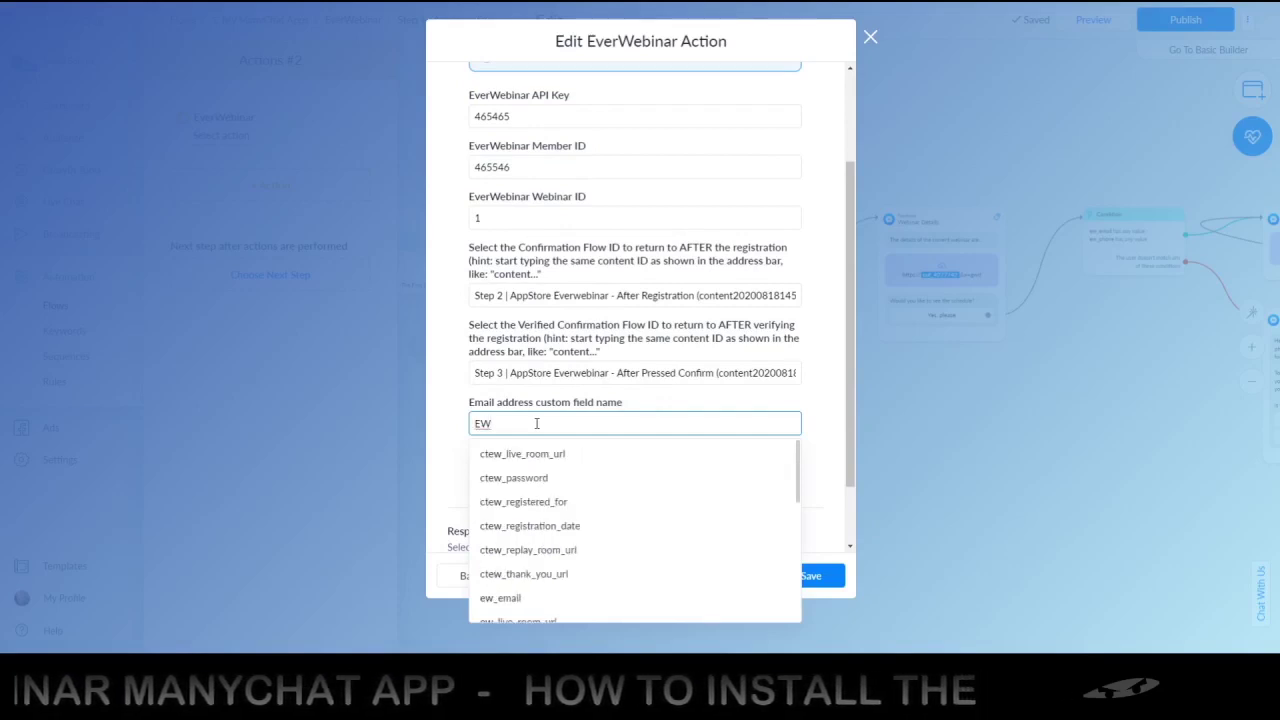
key("BackSpace")
key("BackSpace")
type("ew_email")
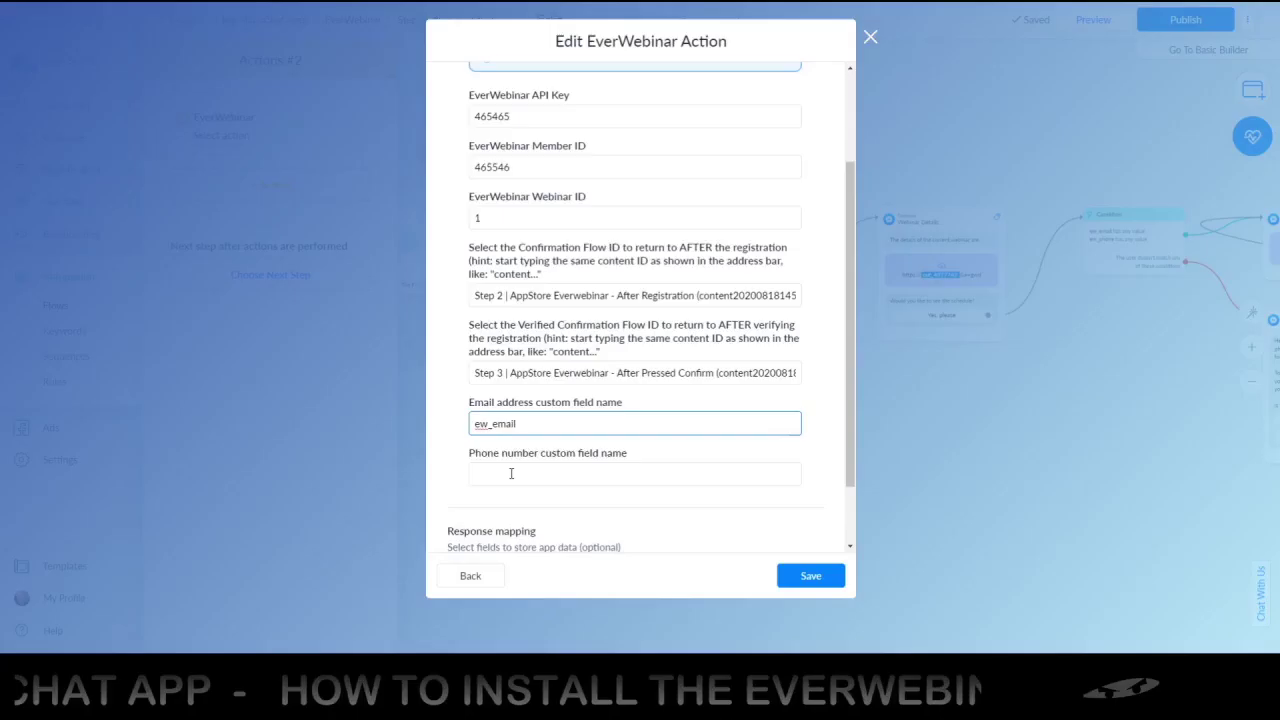
left_click(510, 473)
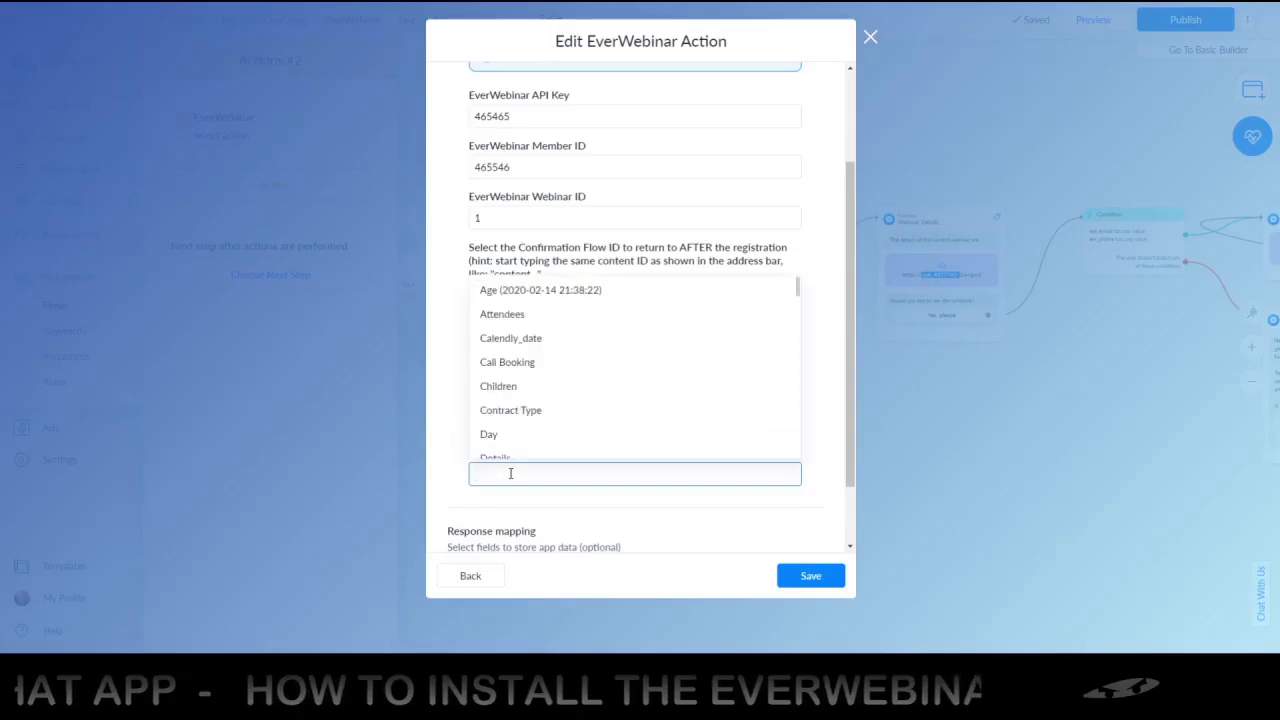
type("ew_phone")
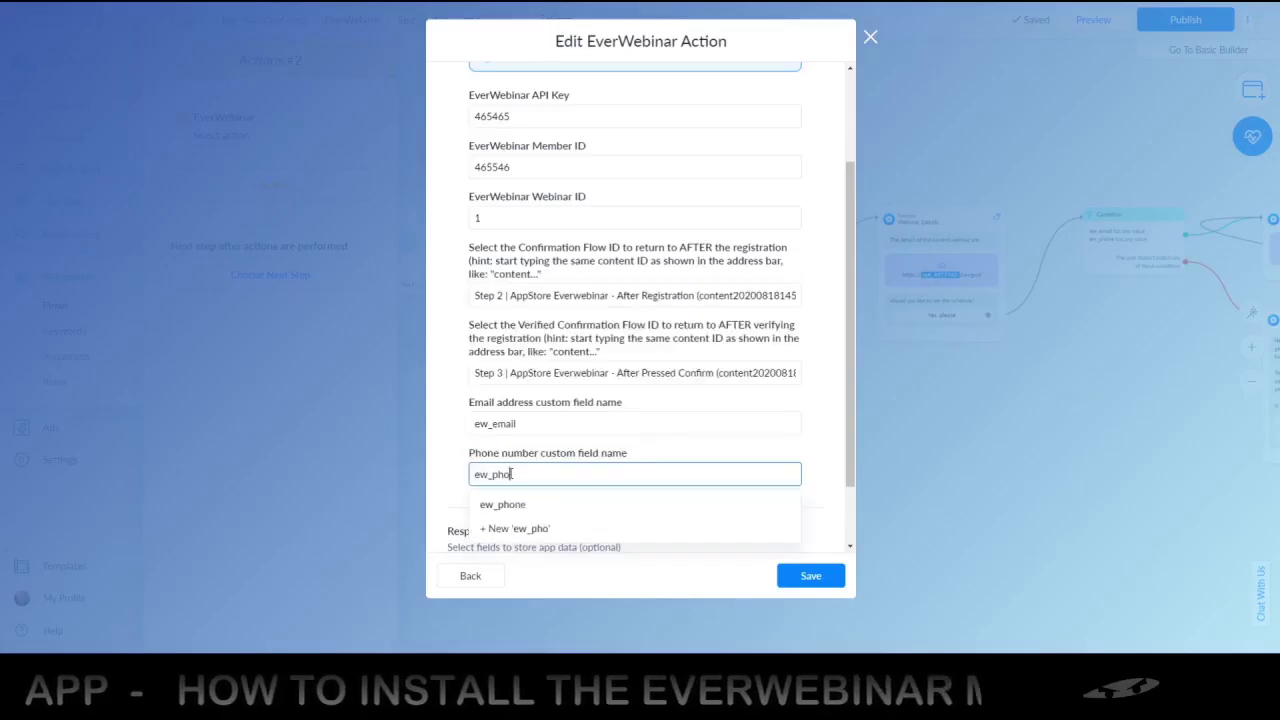
left_click(458, 457)
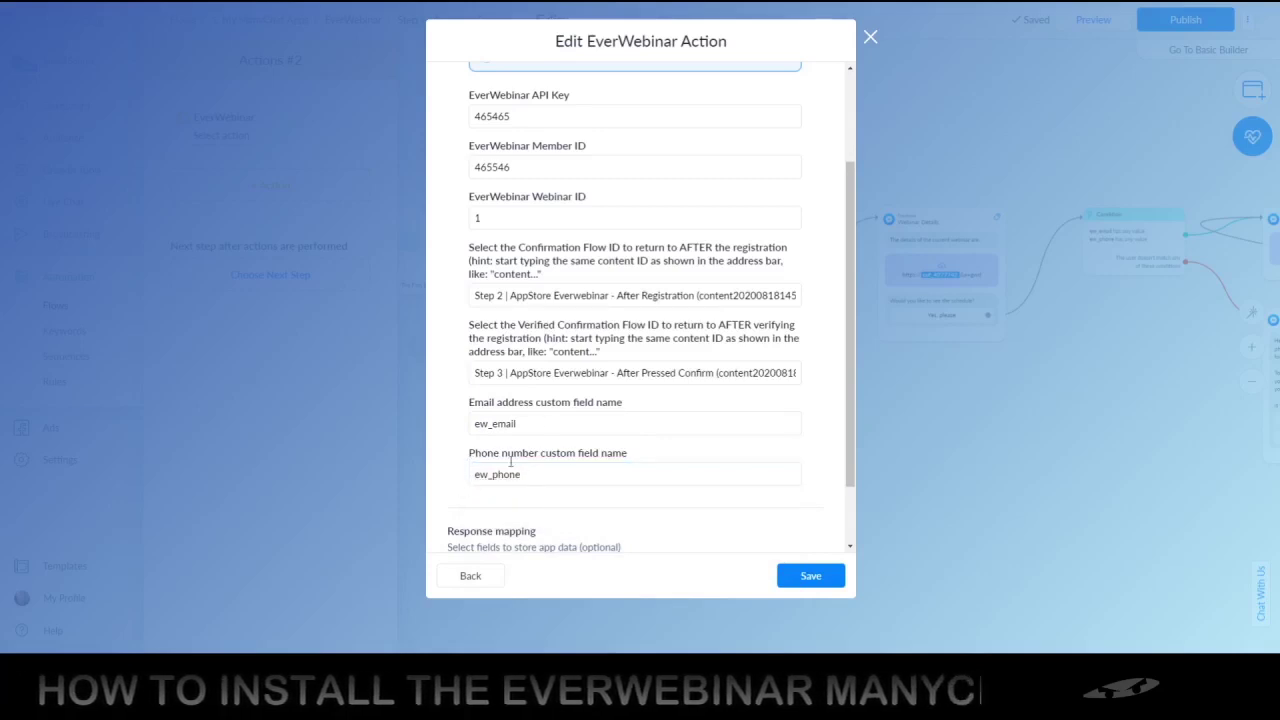
scroll(466, 449, "down", 2)
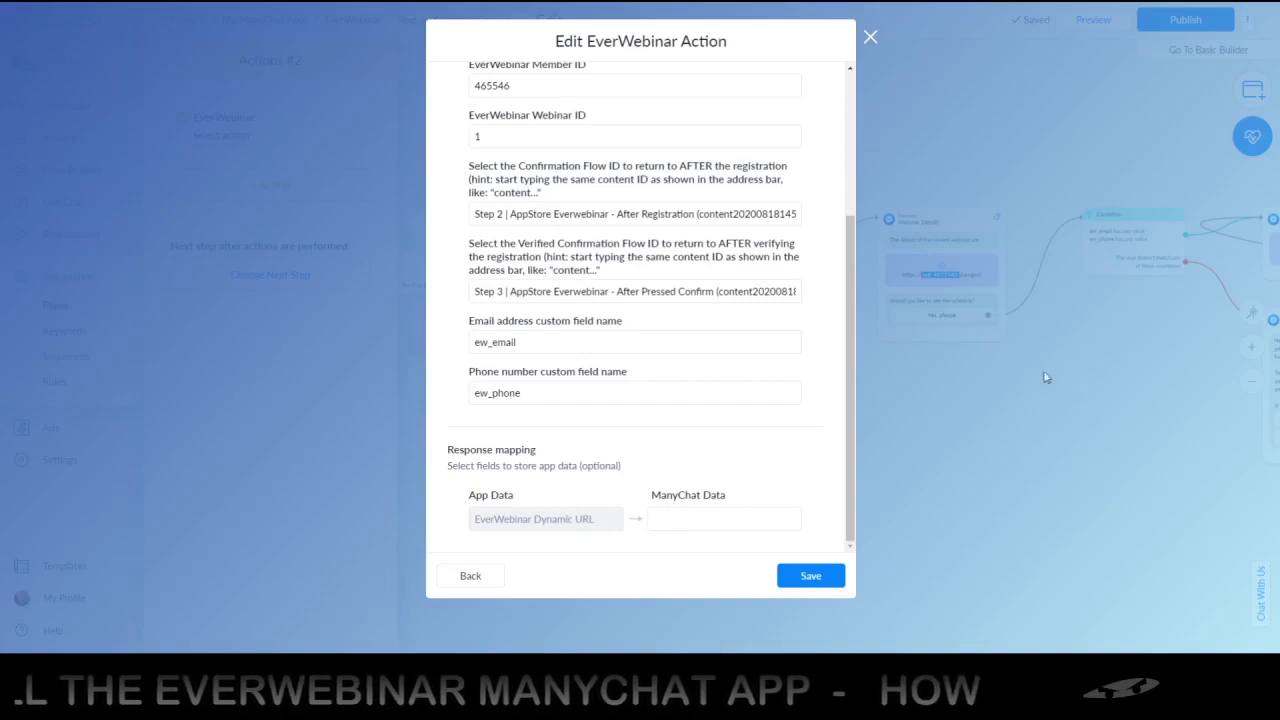
Map the EverWebinar Dynamic URL response to ct_everwebinar_base_url and close the action editor
left_click(719, 518)
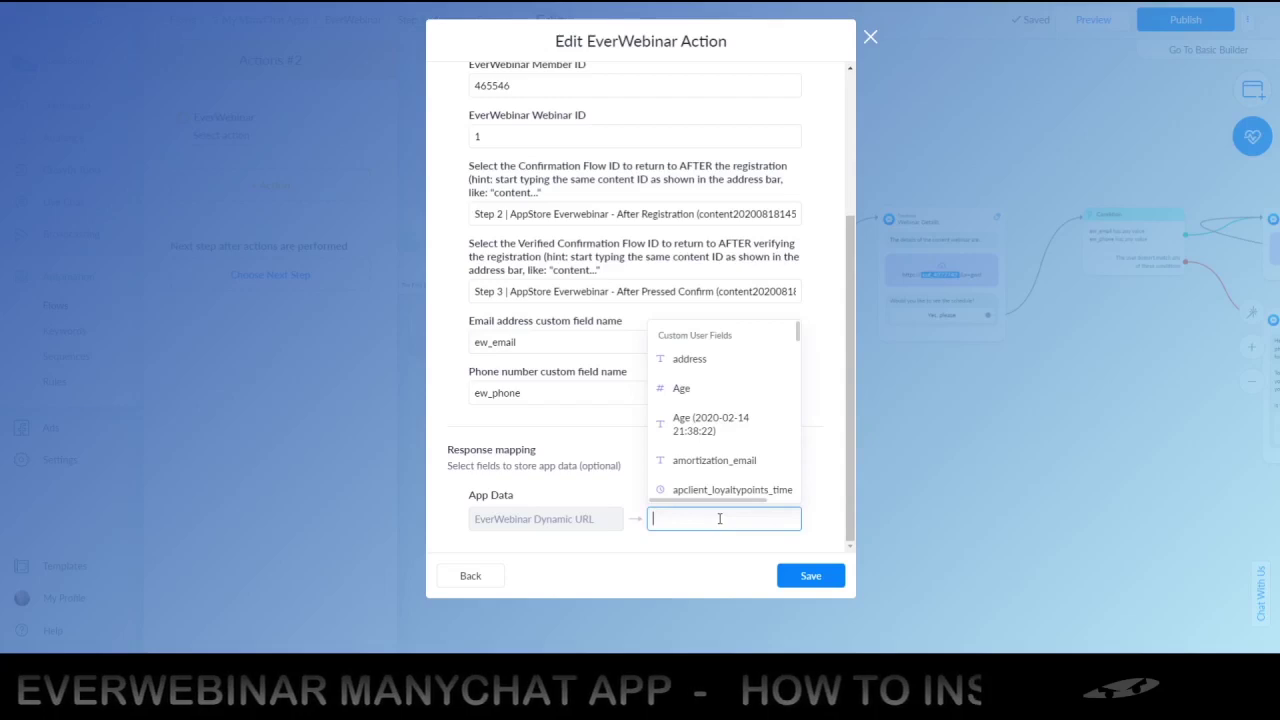
type("ever")
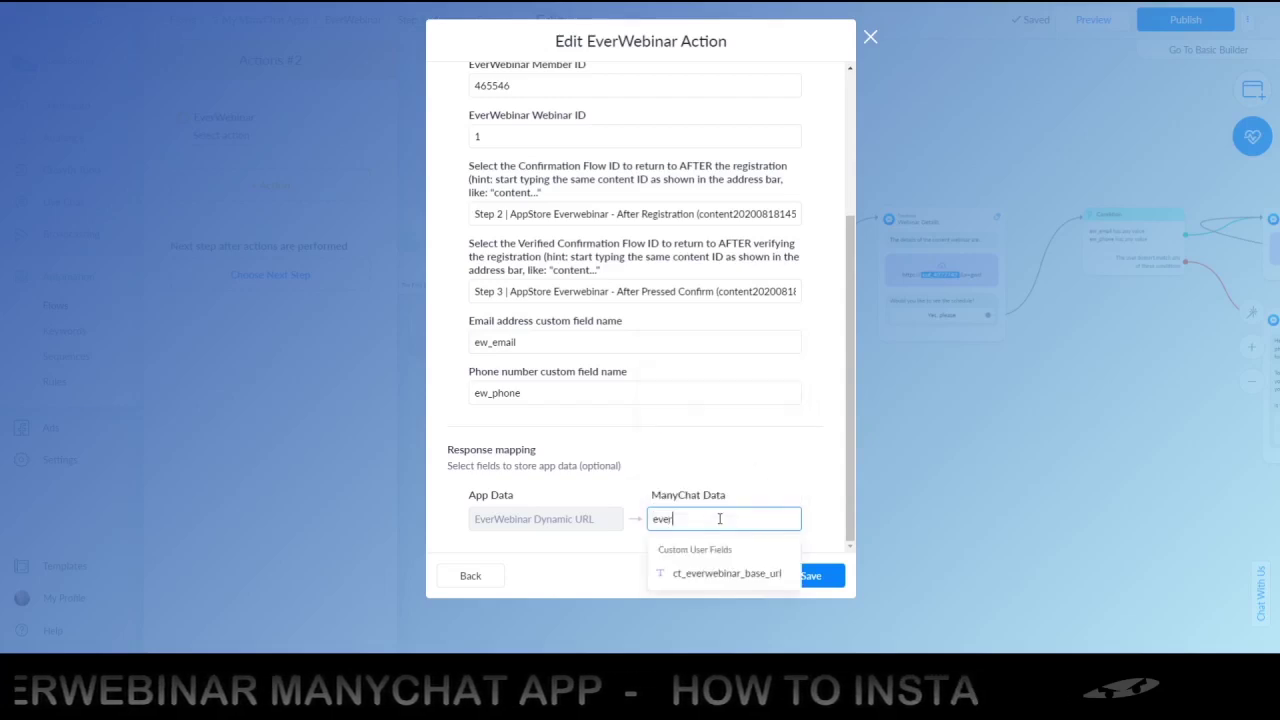
left_click(718, 575)
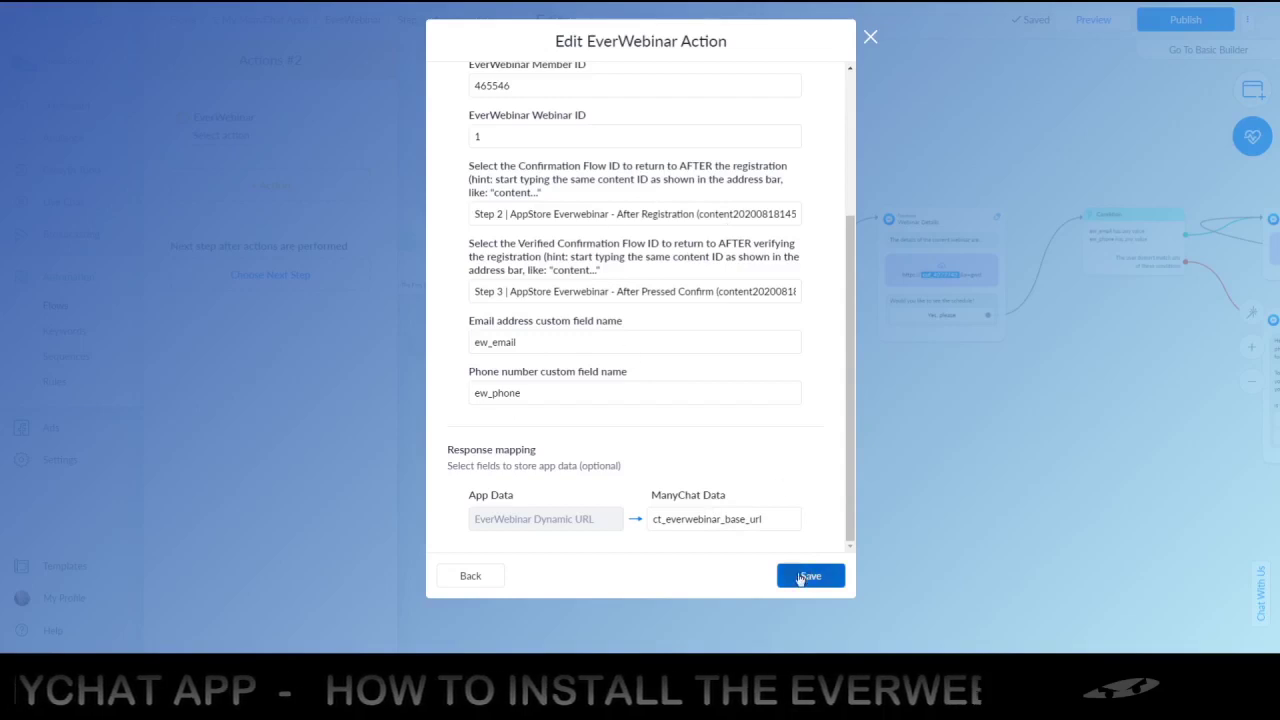
left_click(870, 38)
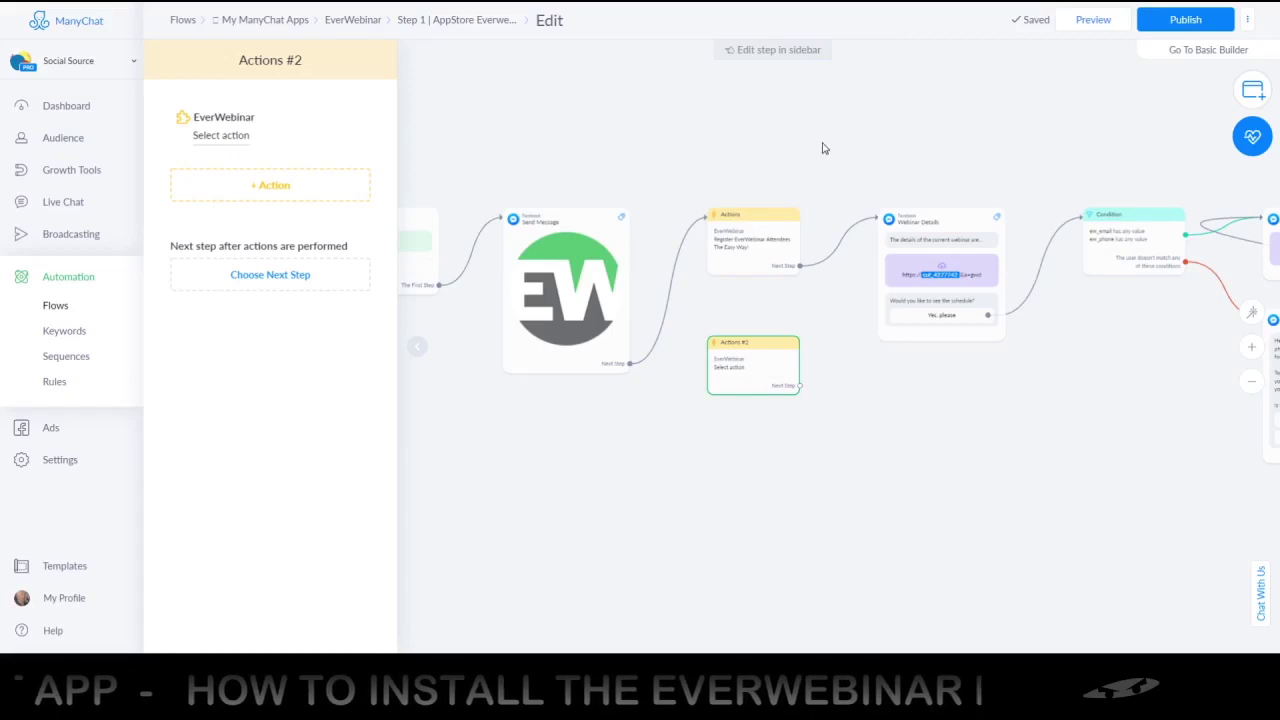
Delete the empty Actions #2 node from the Step 1 flow and close the sidebar
mouse_move(757, 347)
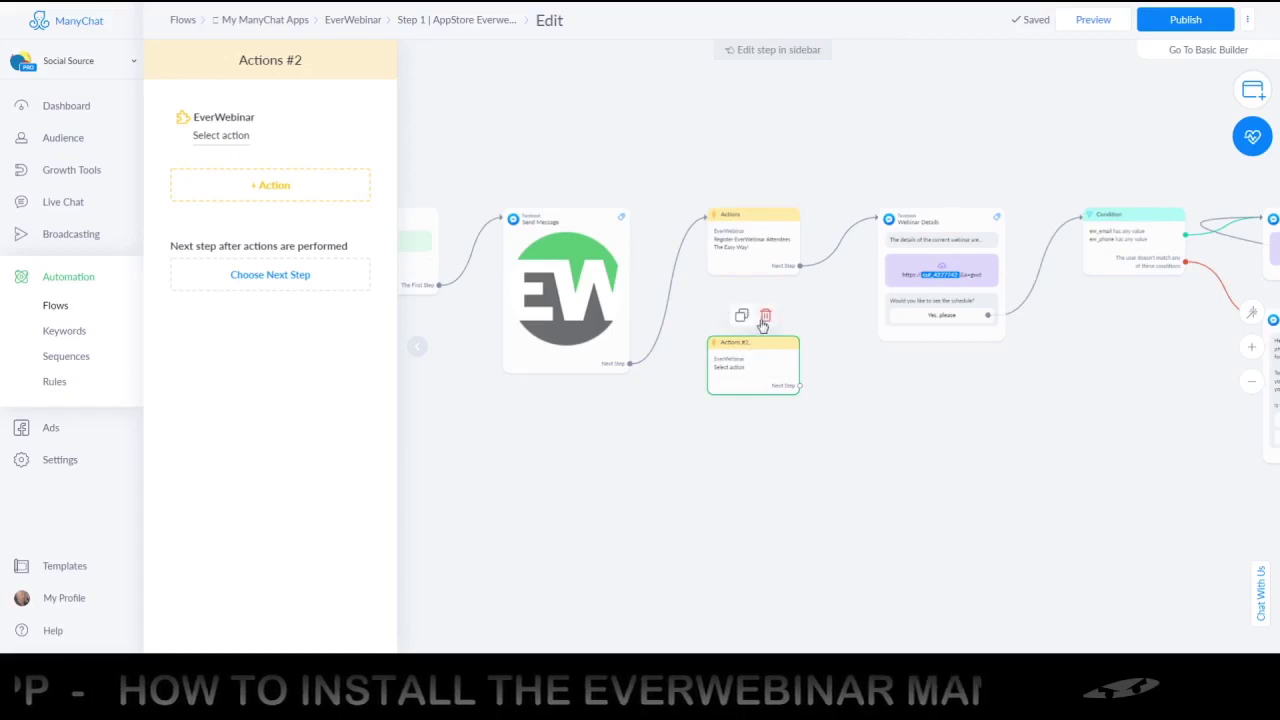
left_click(765, 316)
left_click(742, 101)
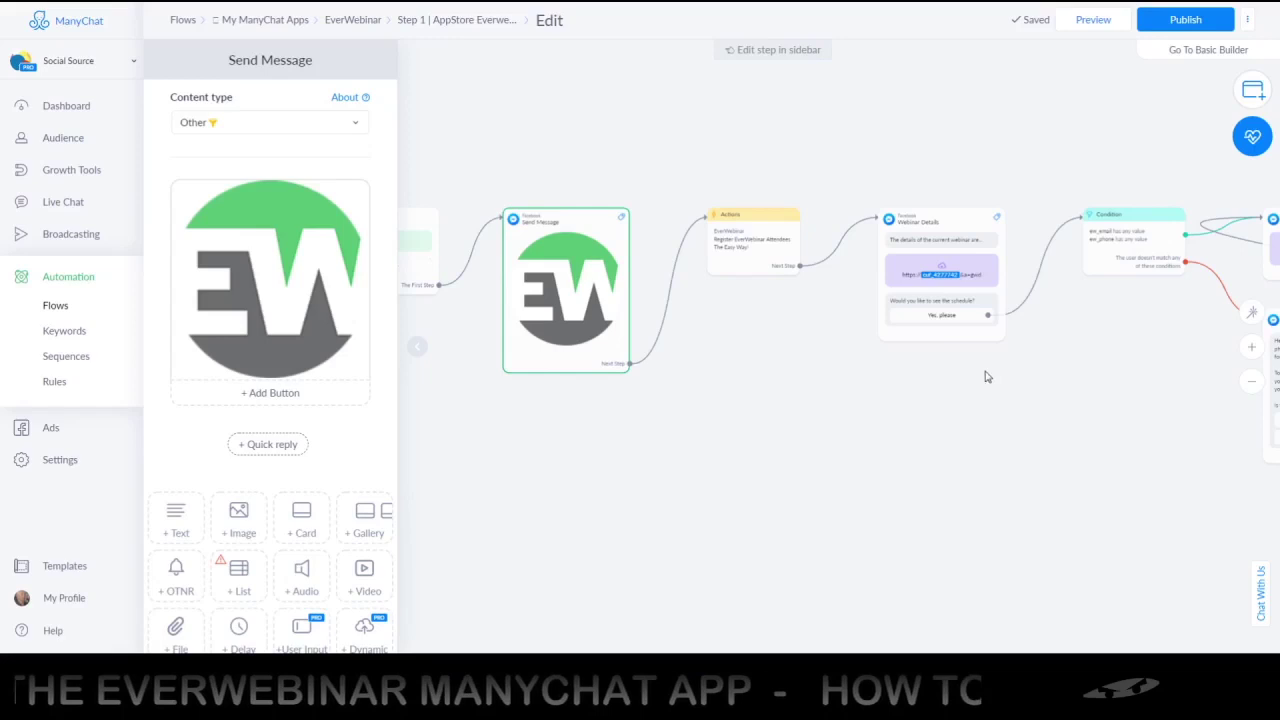
left_click(1072, 352)
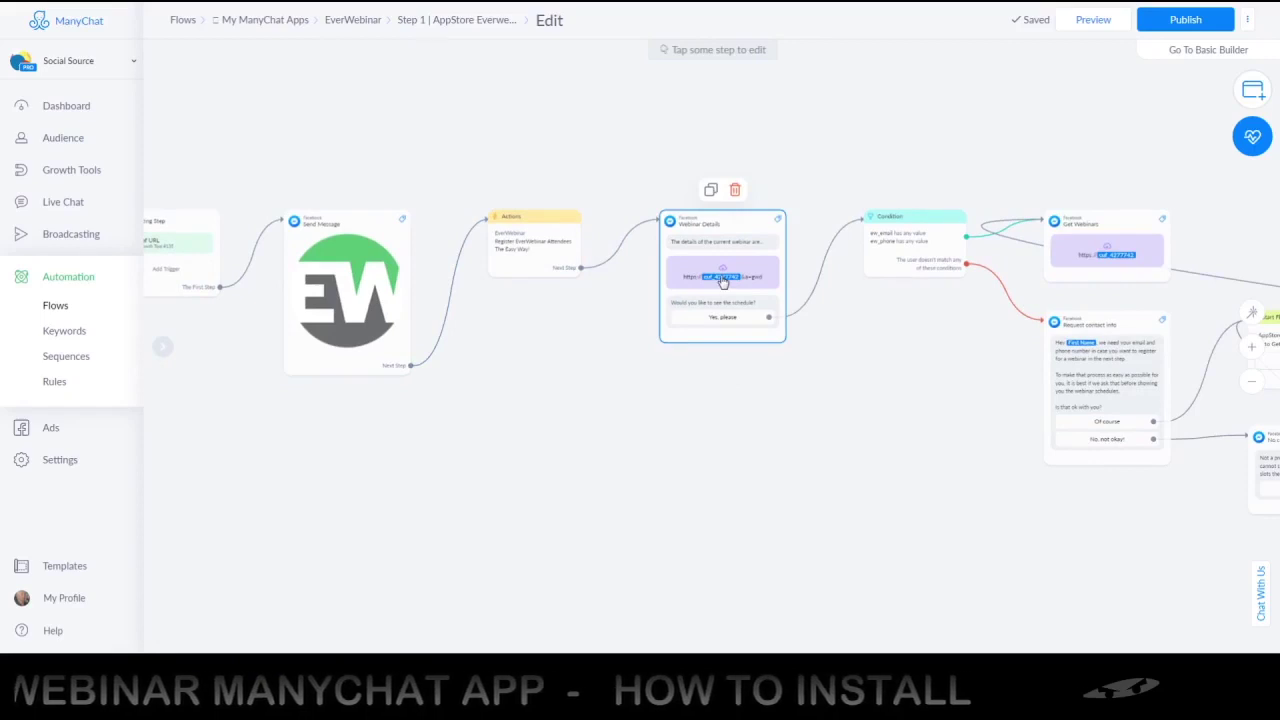
left_click(721, 281)
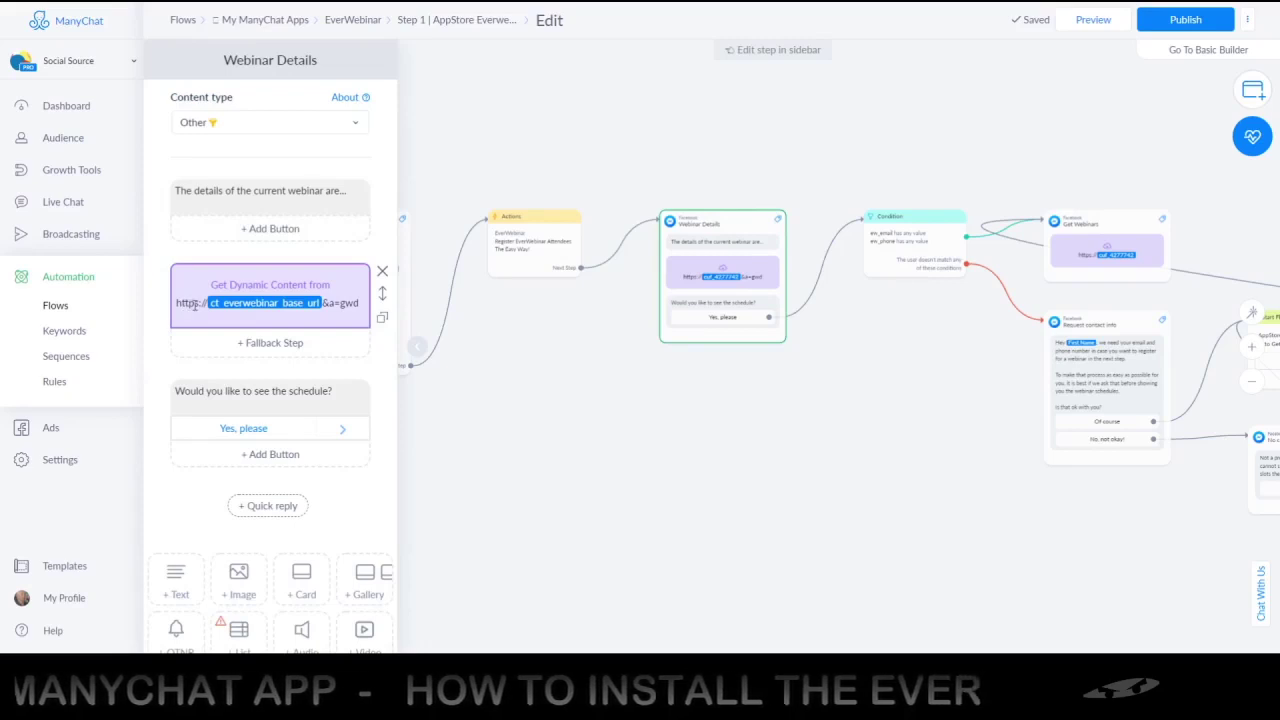
type("s")
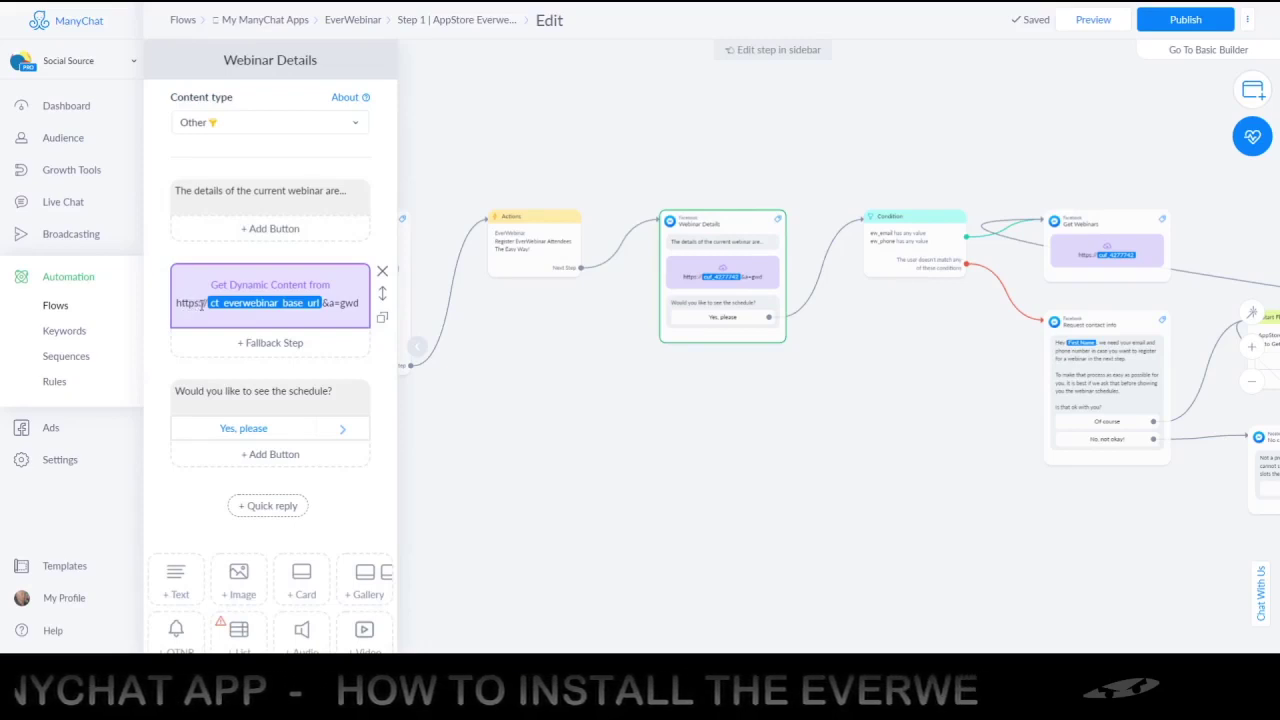
left_click(347, 305)
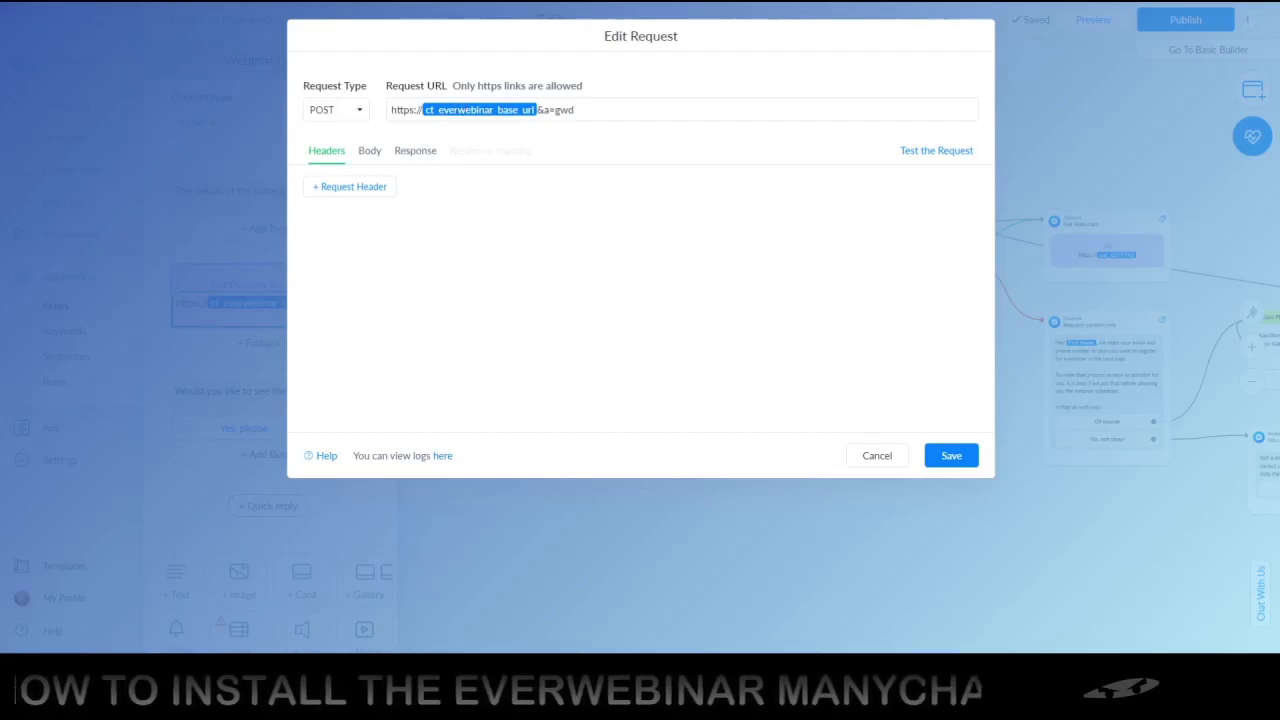
left_click(929, 152)
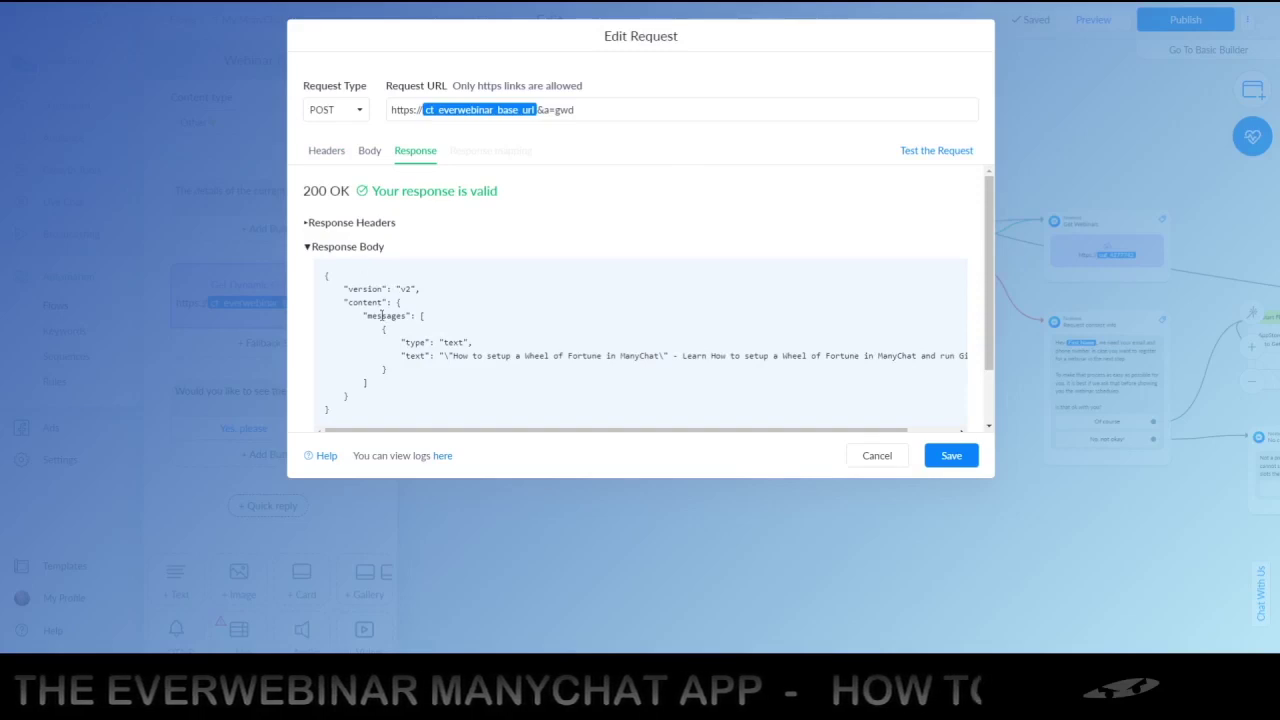
scroll(996, 276, "down", 2)
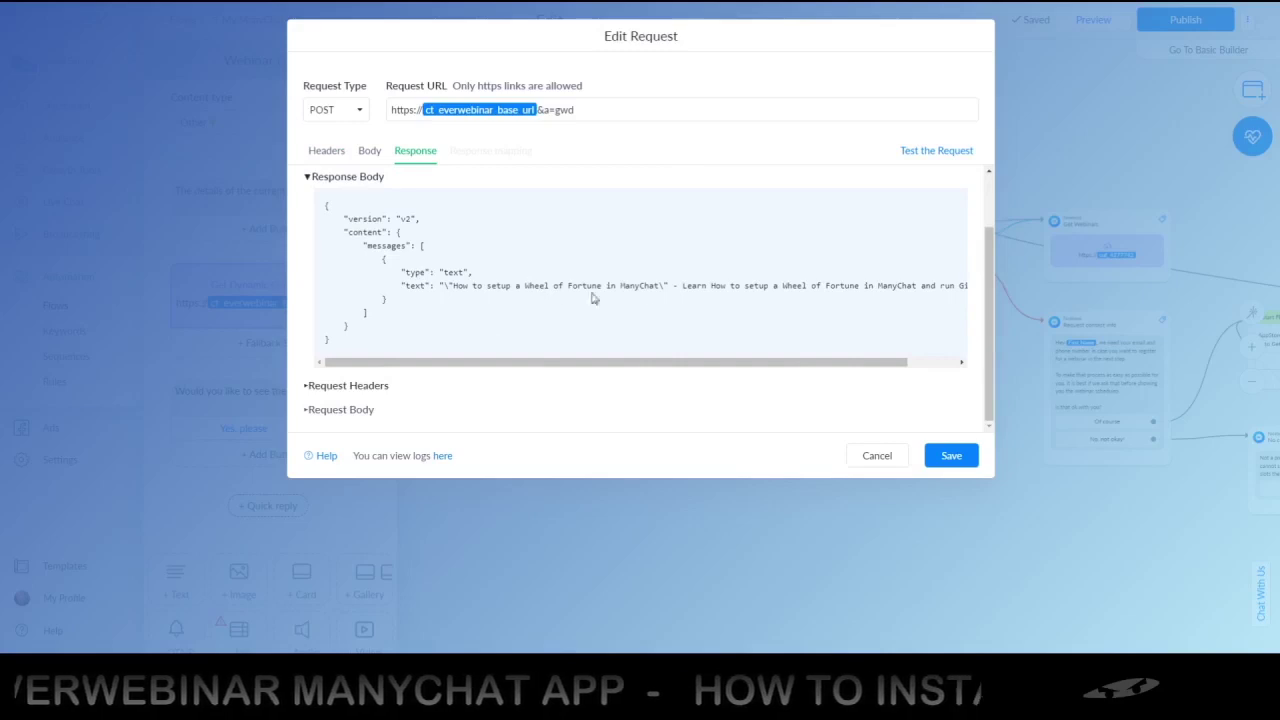
left_click_drag(506, 364, 660, 377)
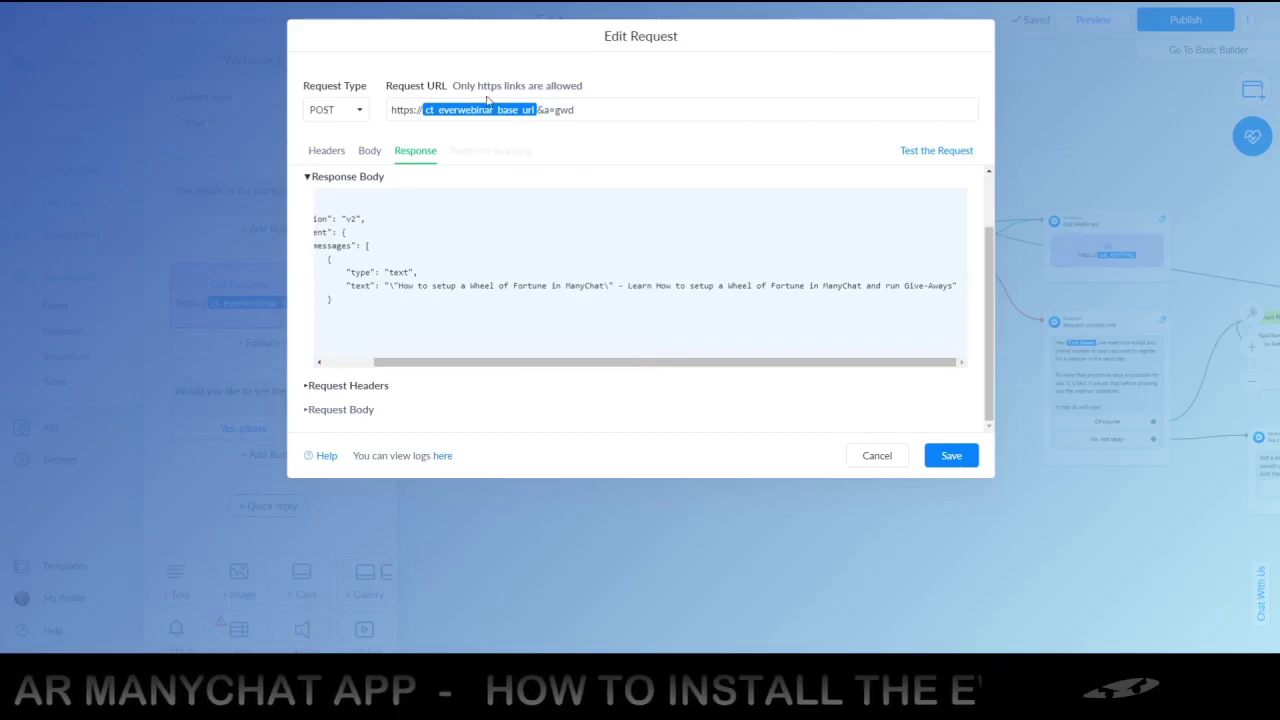
left_click(876, 455)
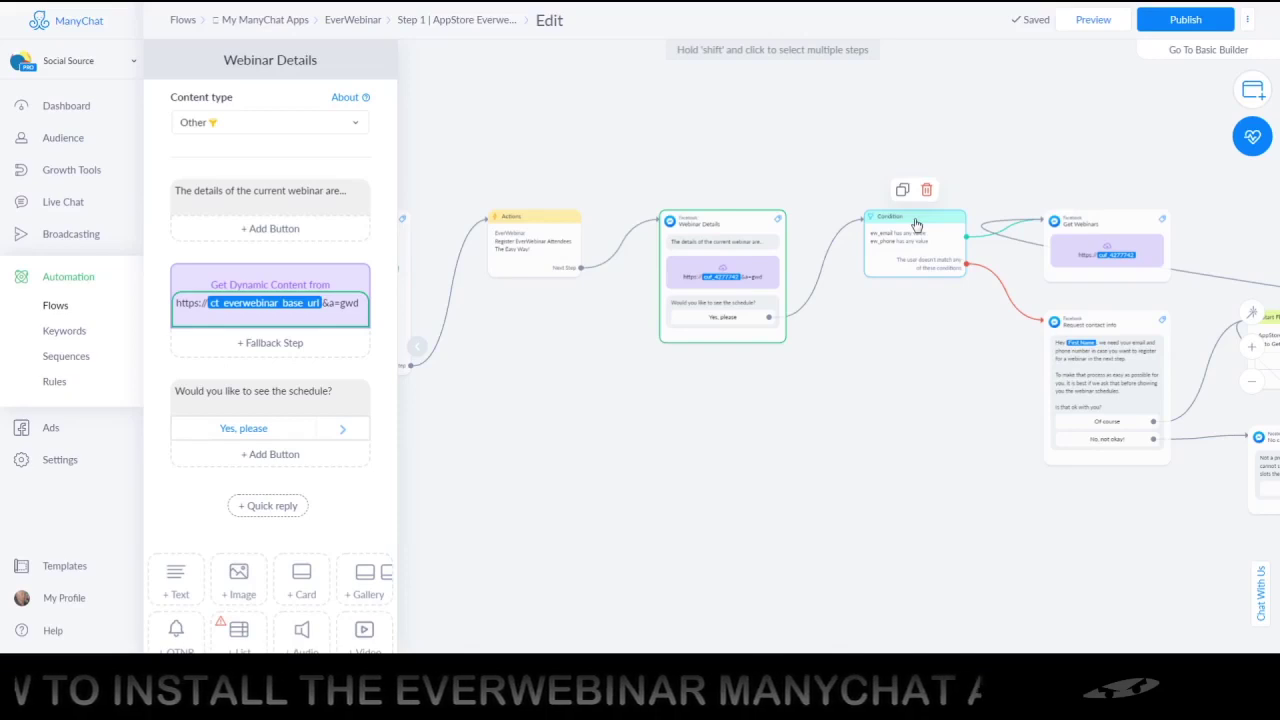
Test the Get Webinars request, confirm a 200 OK response, and cancel without saving
left_click(1076, 245)
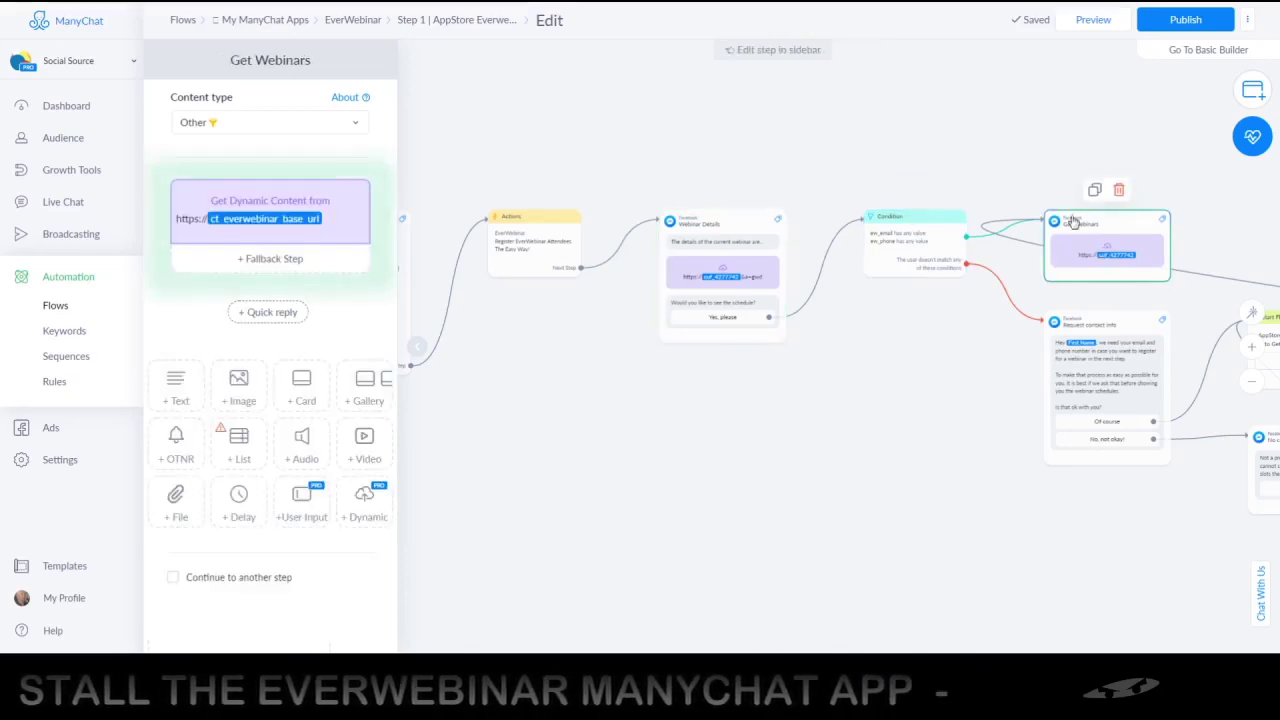
left_click(342, 212)
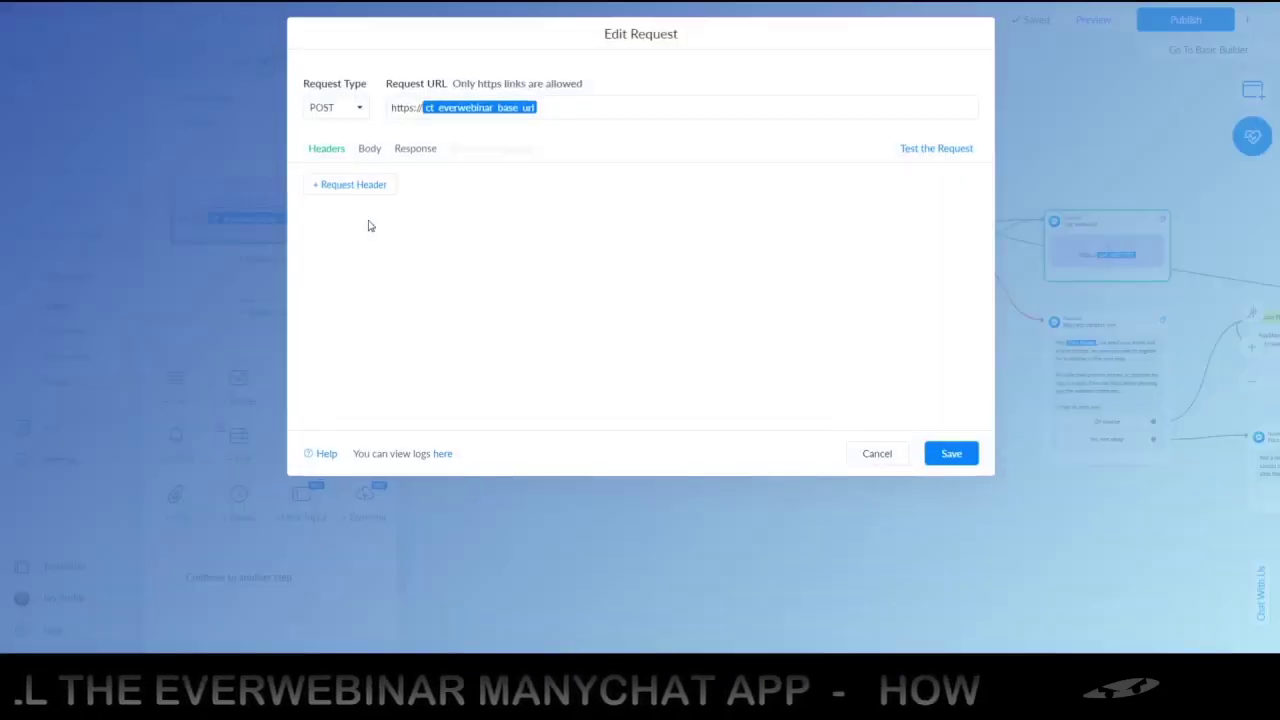
left_click(948, 152)
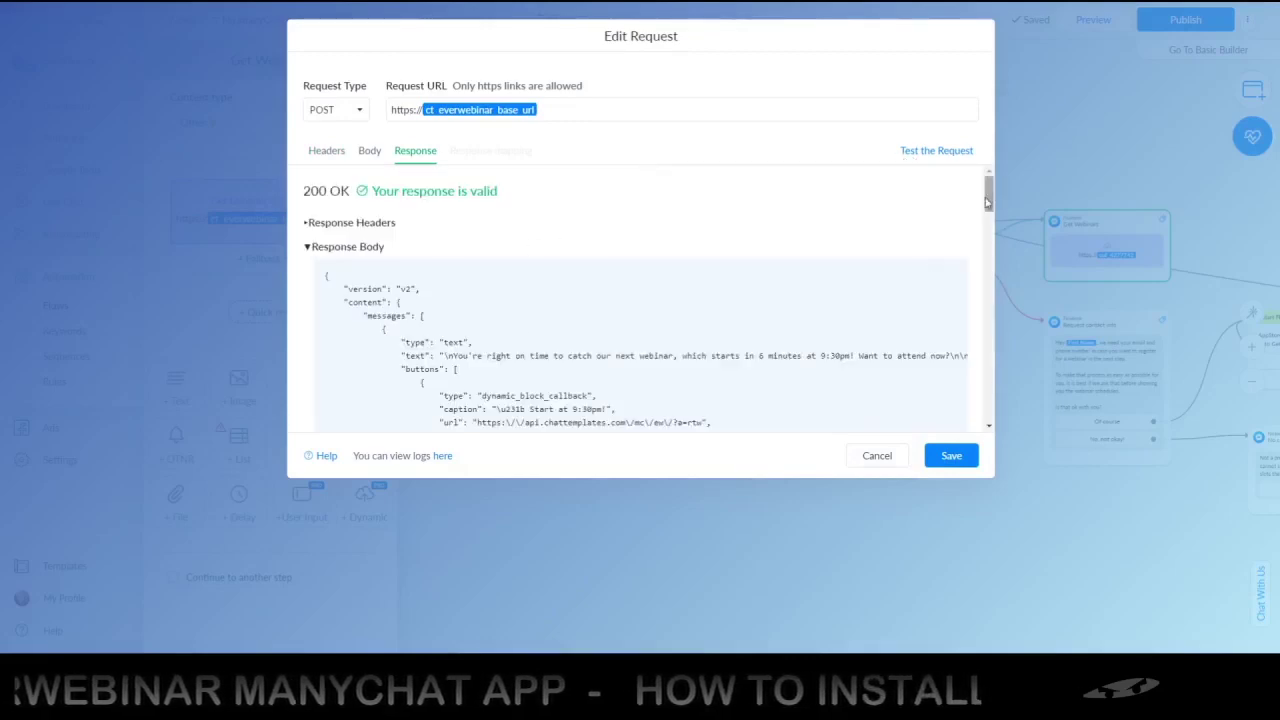
left_click_drag(990, 196, 1008, 400)
left_click_drag(988, 400, 988, 163)
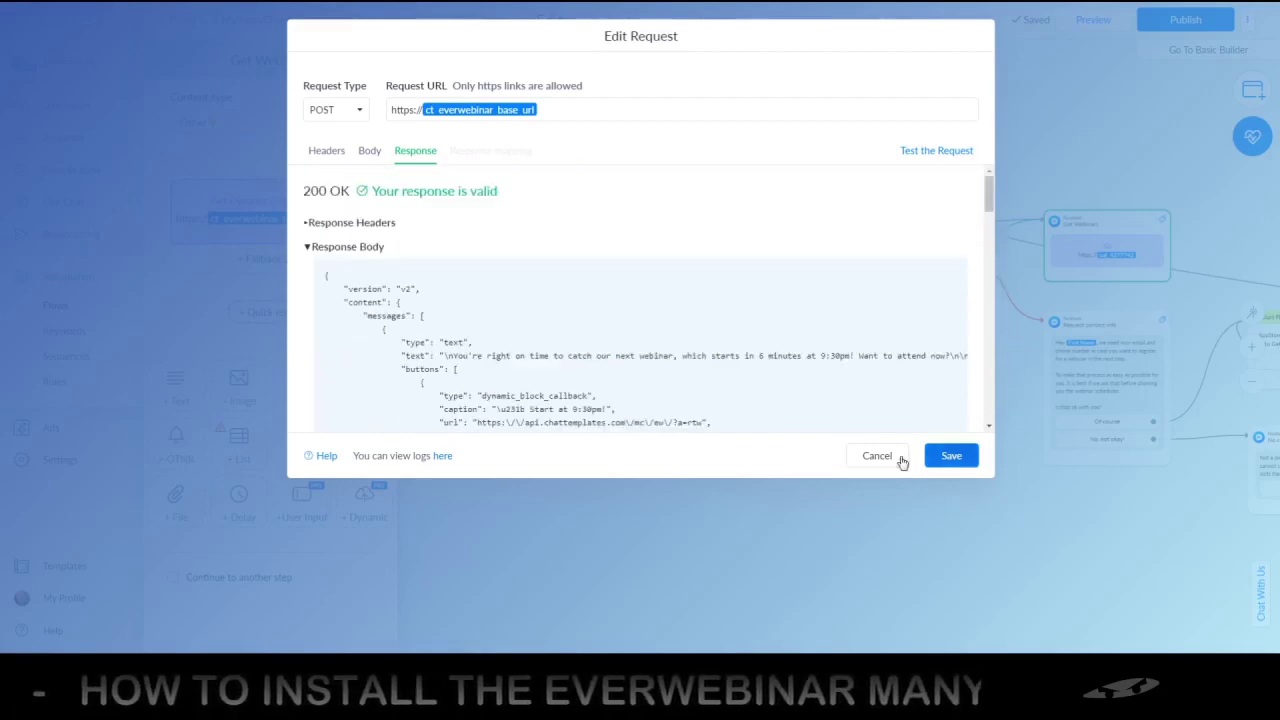
left_click(893, 458)
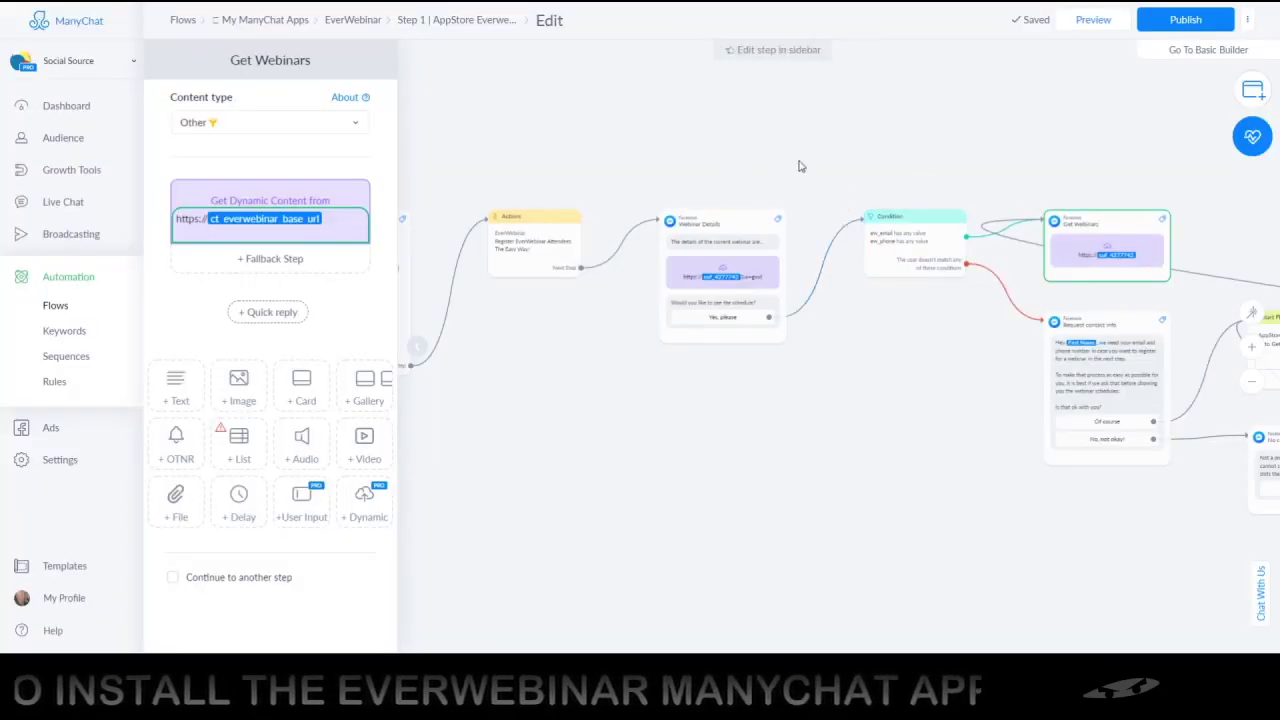
Review the Step 1 flow from Starting Step to Get Webinars, then publish it
scroll(800, 166, "right", 3)
scroll(945, 158, "right", 5)
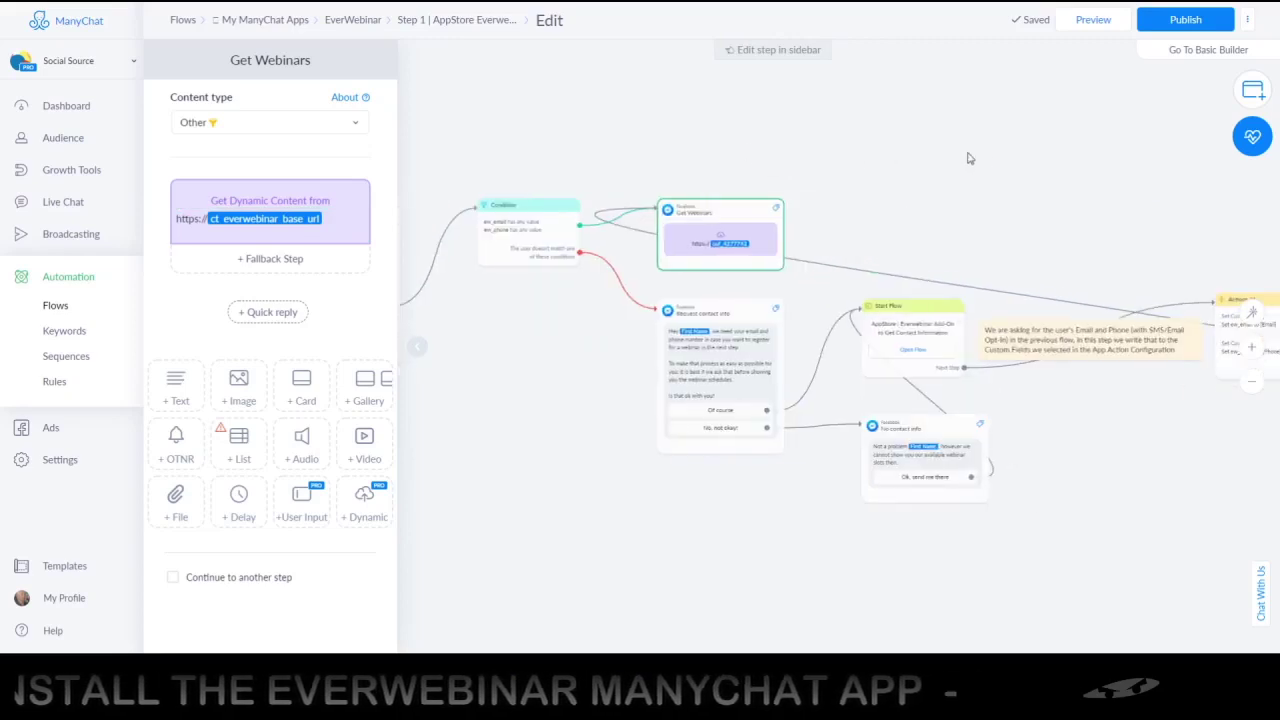
scroll(945, 158, "right", 4)
scroll(955, 182, "right", 2)
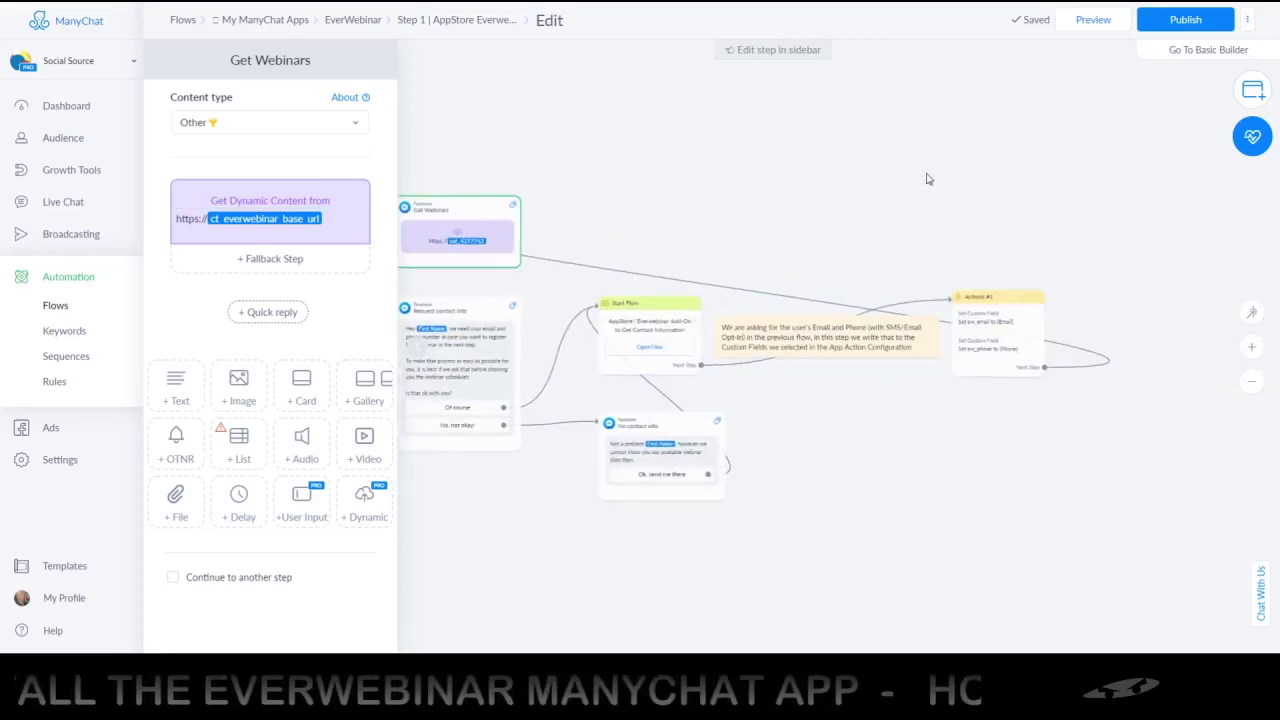
left_click_drag(569, 151, 788, 153)
left_click_drag(612, 142, 799, 142)
left_click_drag(653, 145, 858, 142)
left_click_drag(698, 147, 987, 140)
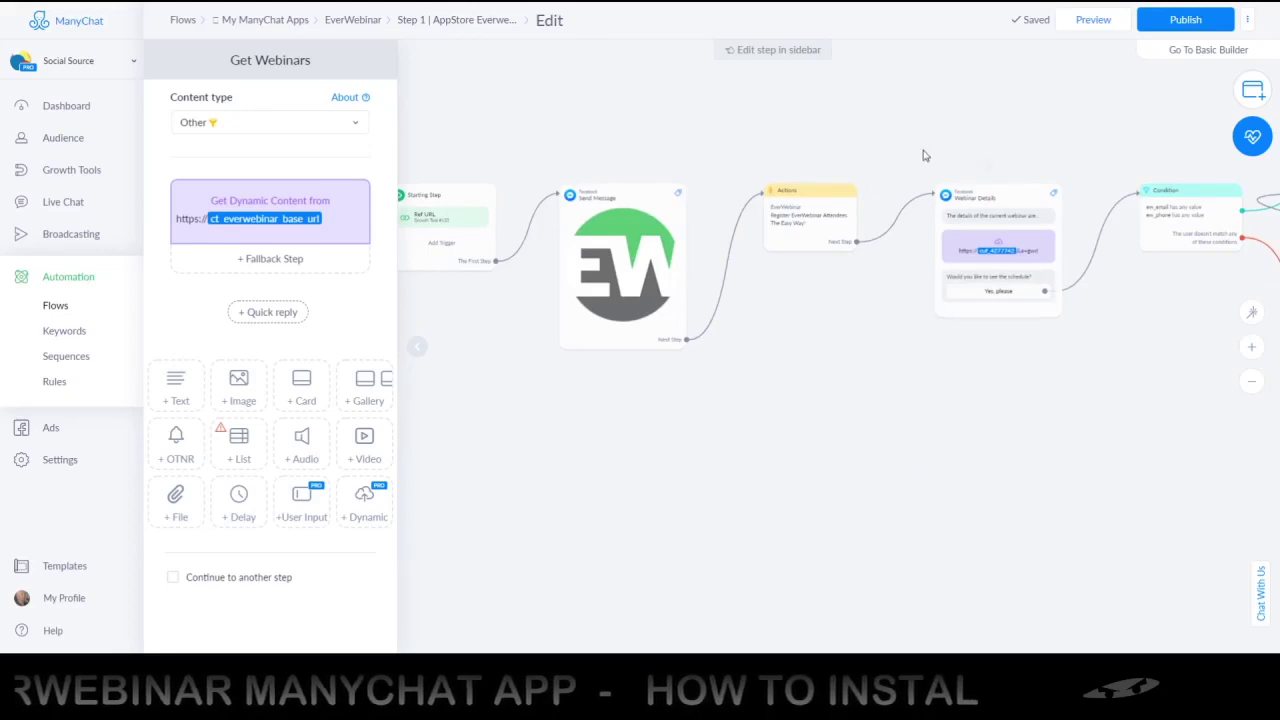
left_click_drag(1131, 143, 811, 165)
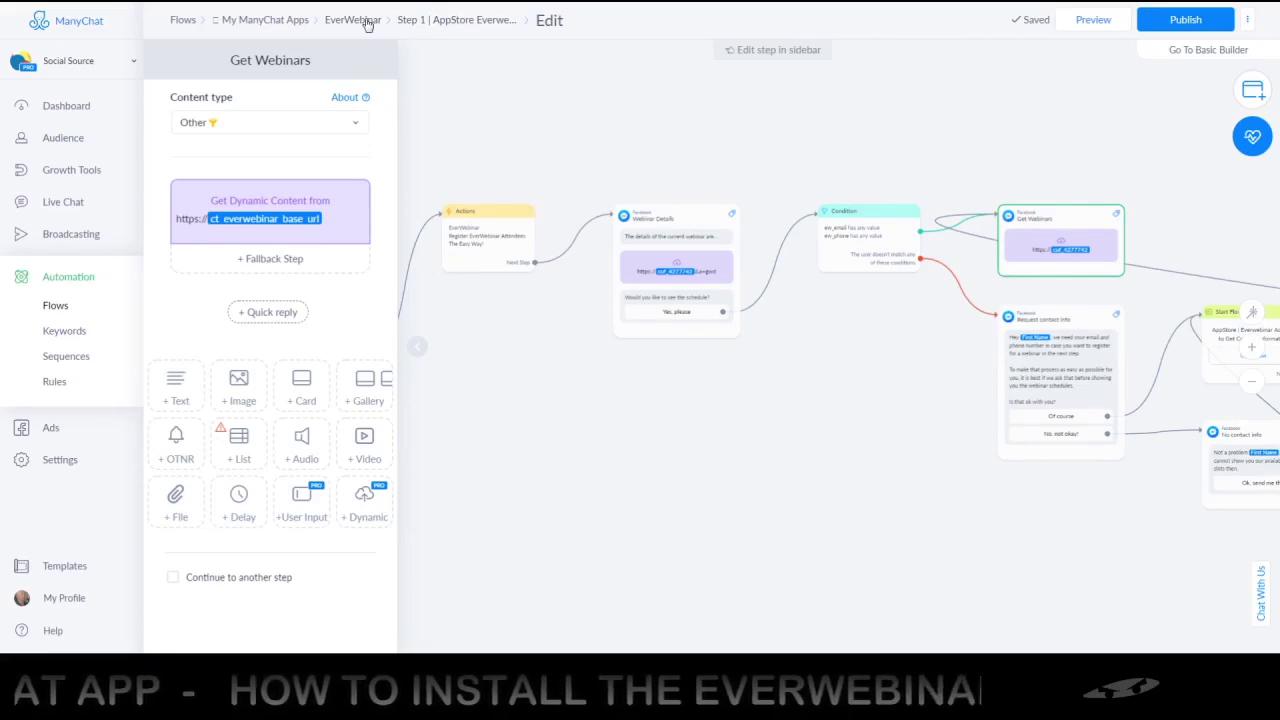
left_click(1161, 28)
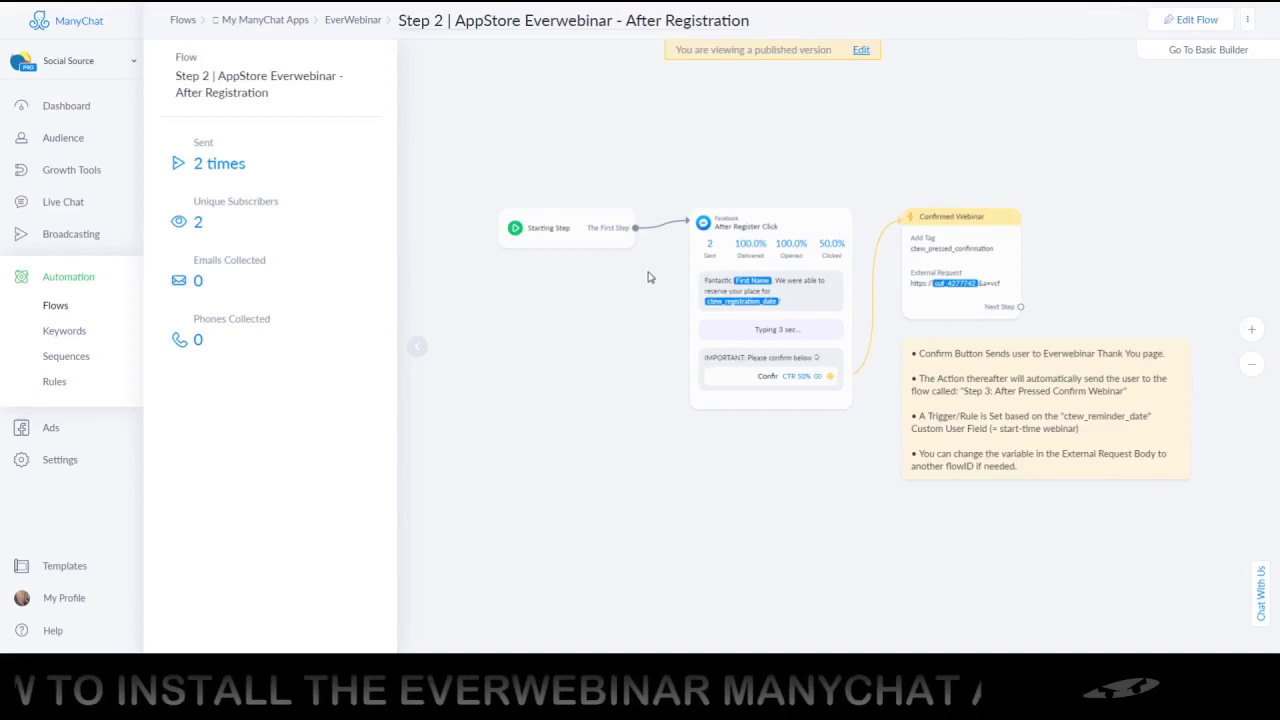
scroll(648, 277, "up", 3)
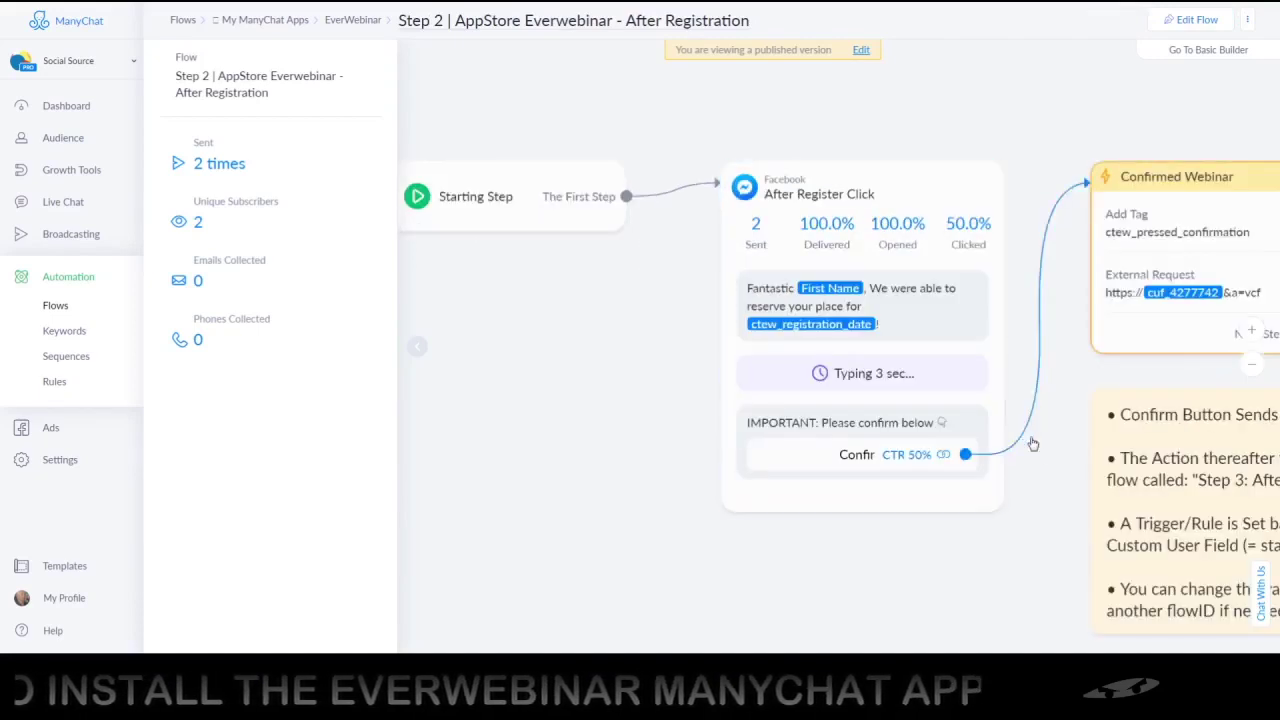
left_click_drag(1033, 443, 755, 381)
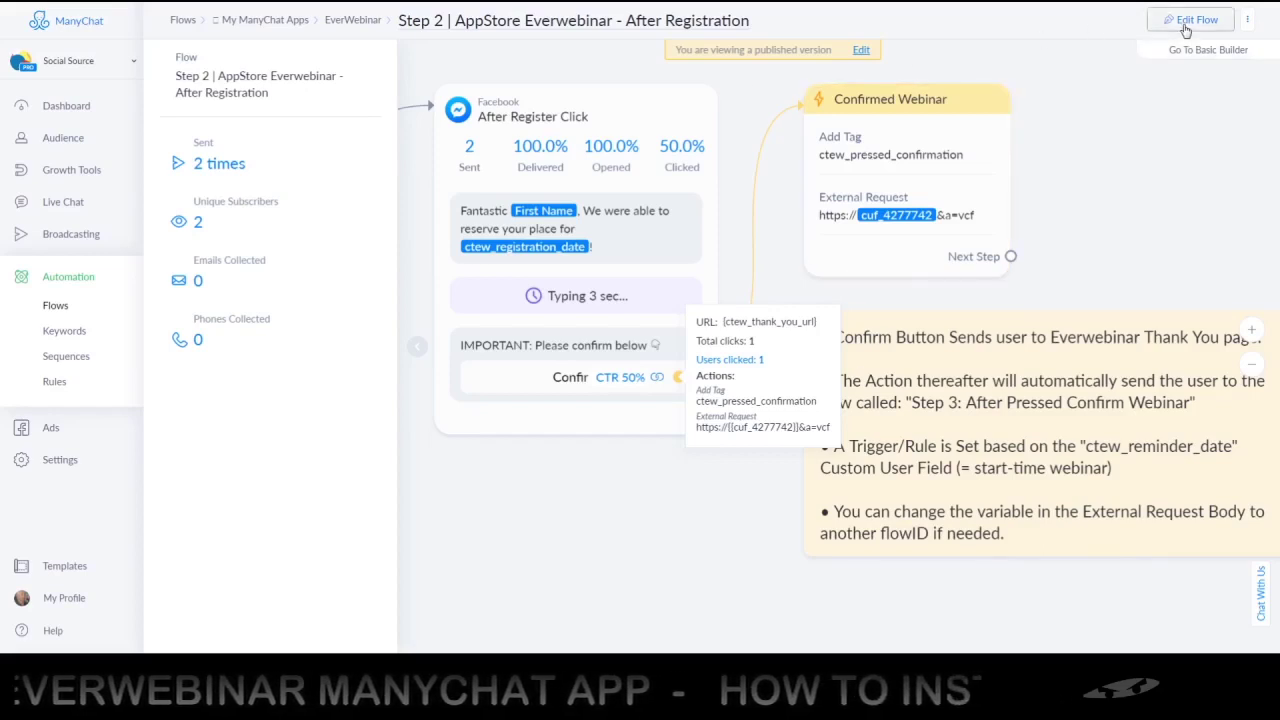
Review the Step 2 Confirm button's settings in edit mode, then move to the After Register Click step
left_click(1189, 22)
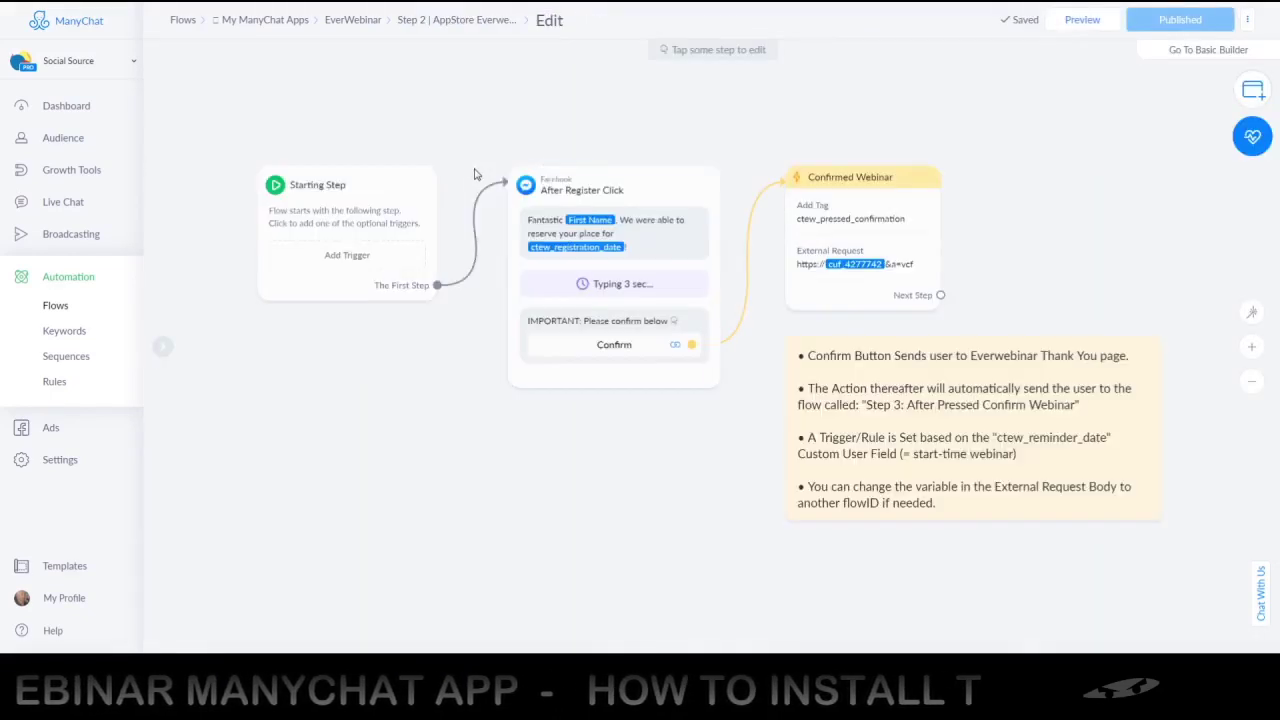
left_click(569, 347)
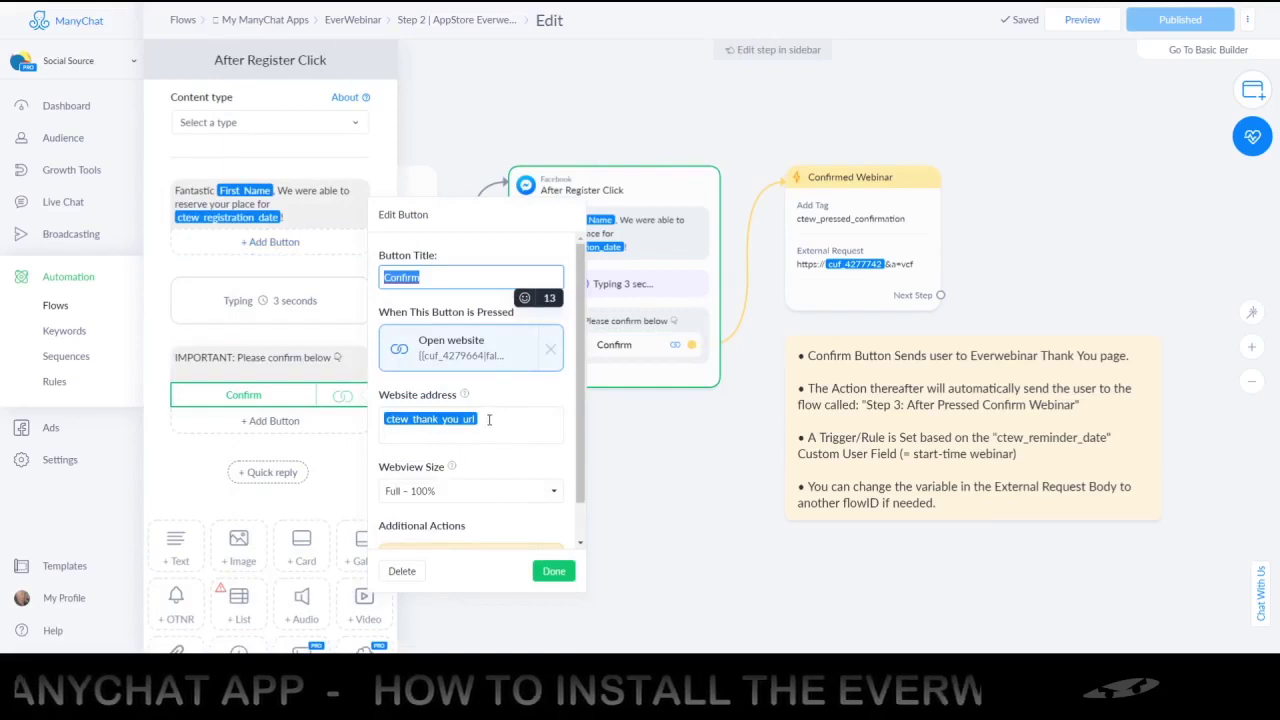
scroll(475, 461, "down", 1)
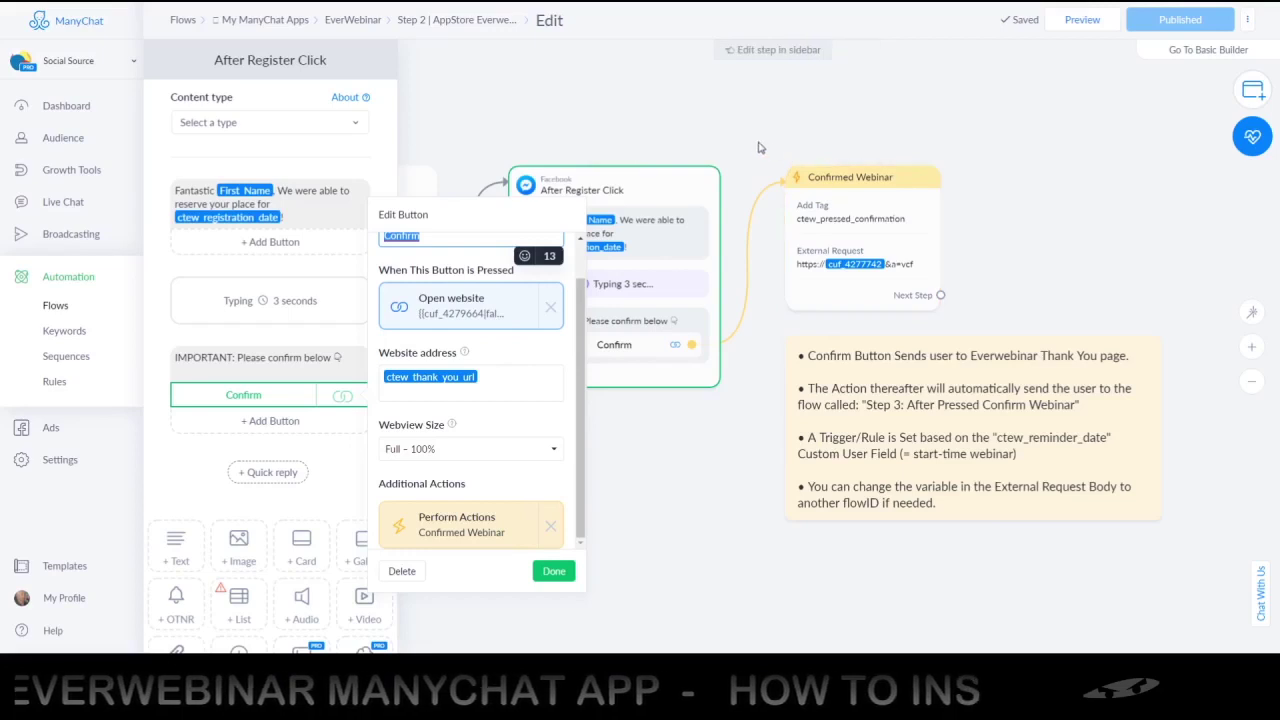
left_click(800, 141)
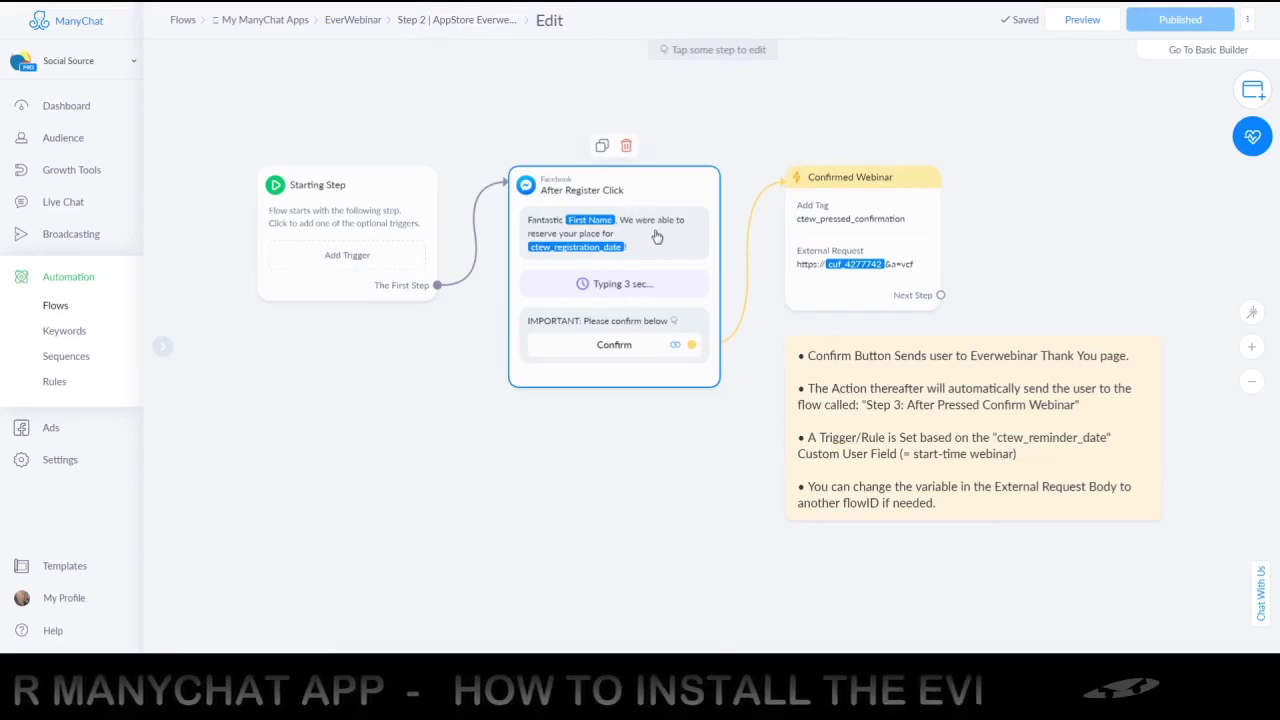
left_click(656, 236)
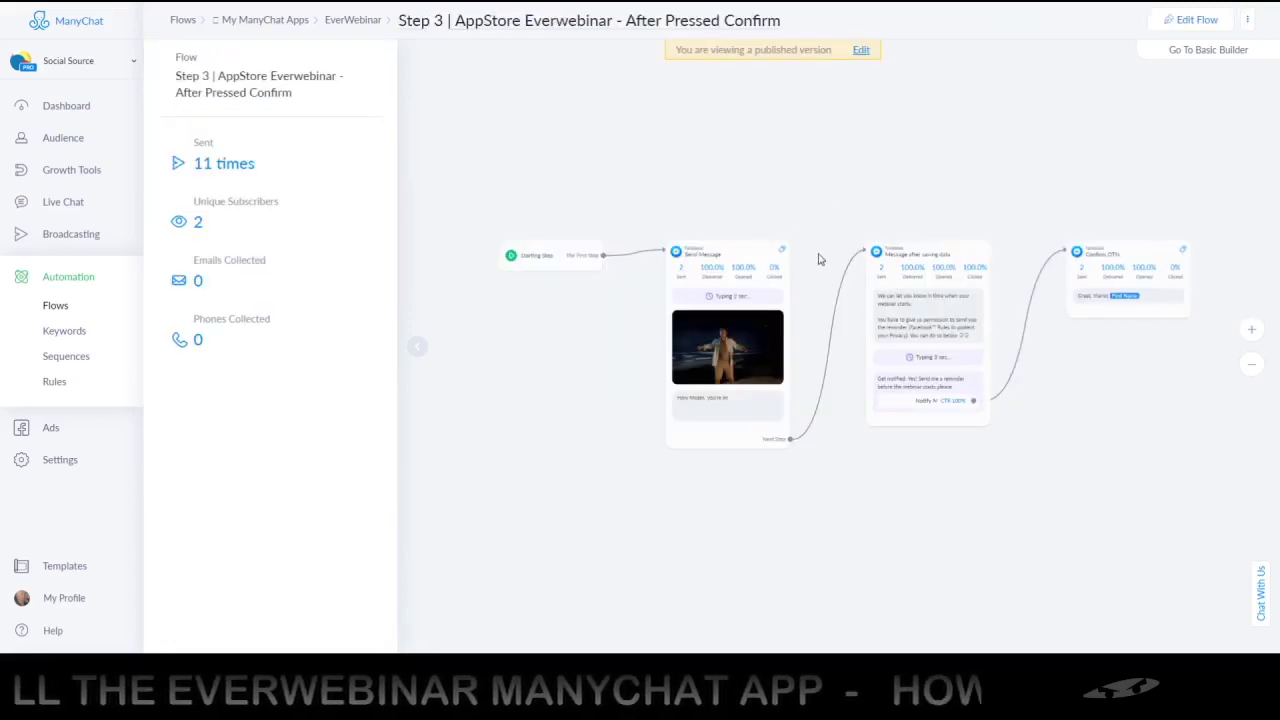
Zoom and pan the Step 3 flow to show Send Message, Message after saving data and Confirm OTN
scroll(818, 260, "up", 5)
scroll(816, 272, "down", 3)
left_click_drag(830, 310, 717, 189)
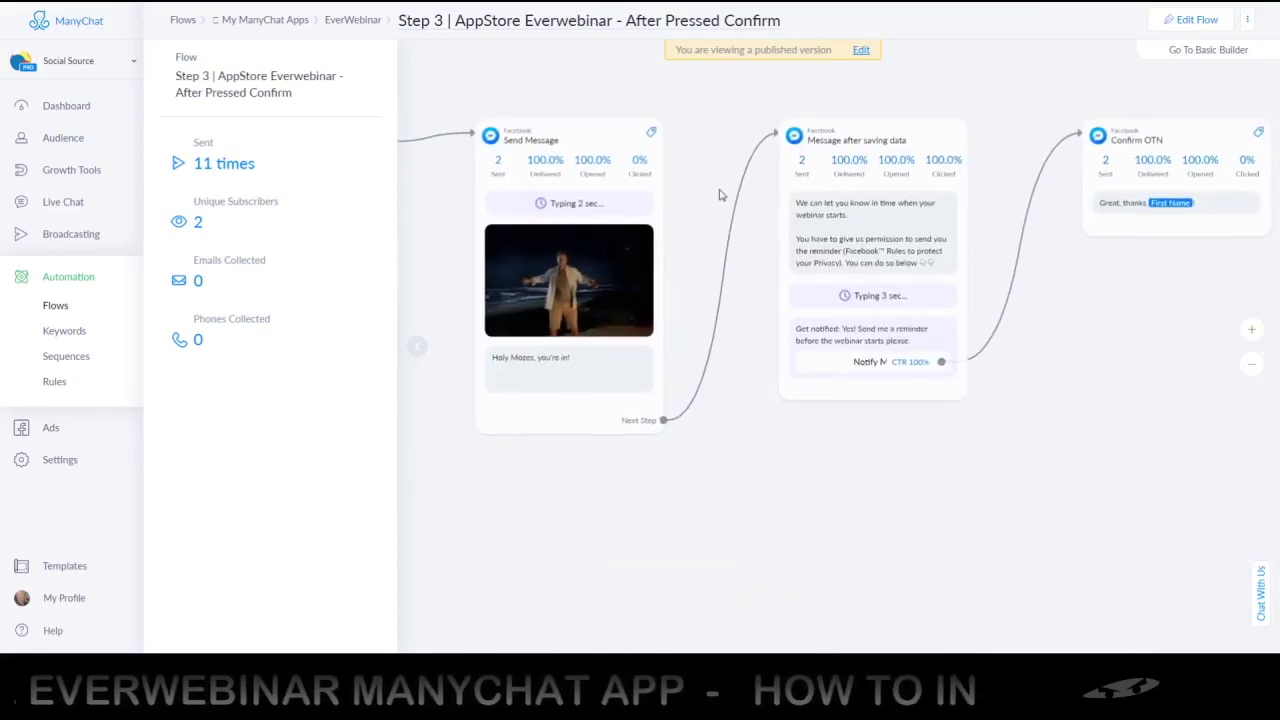
left_click_drag(1092, 355, 1066, 360)
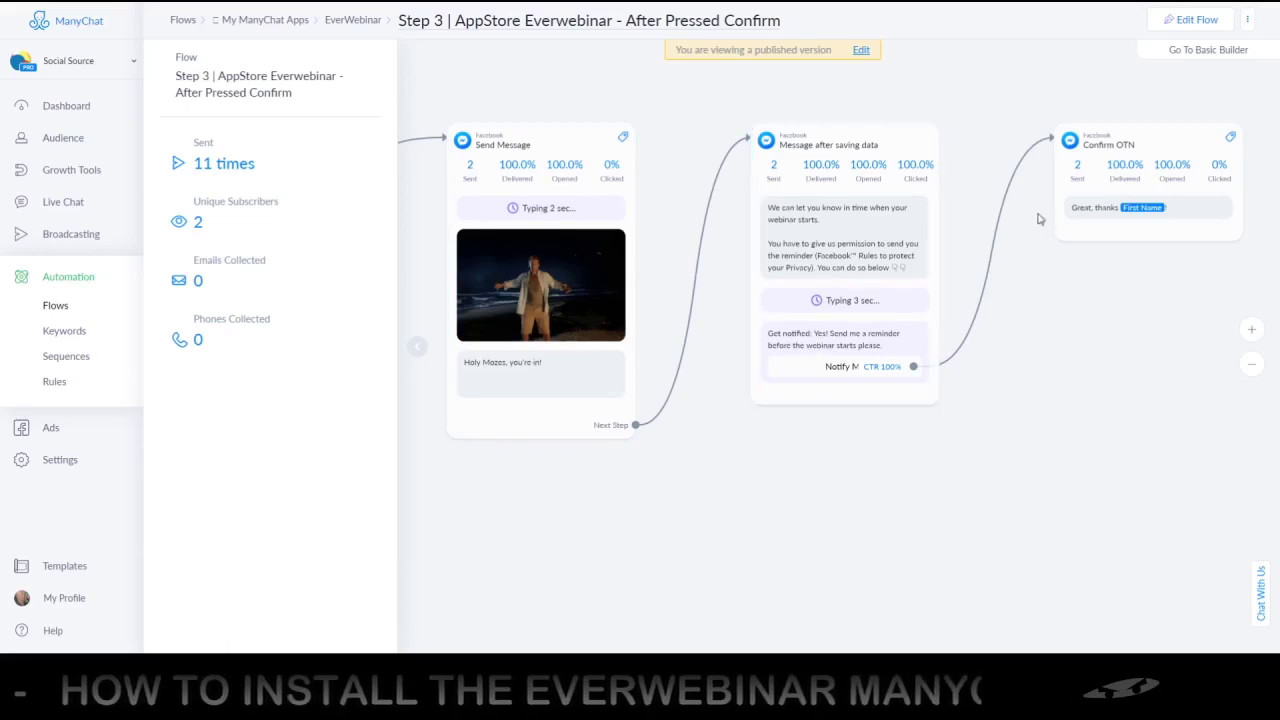
scroll(703, 106, "down", 2)
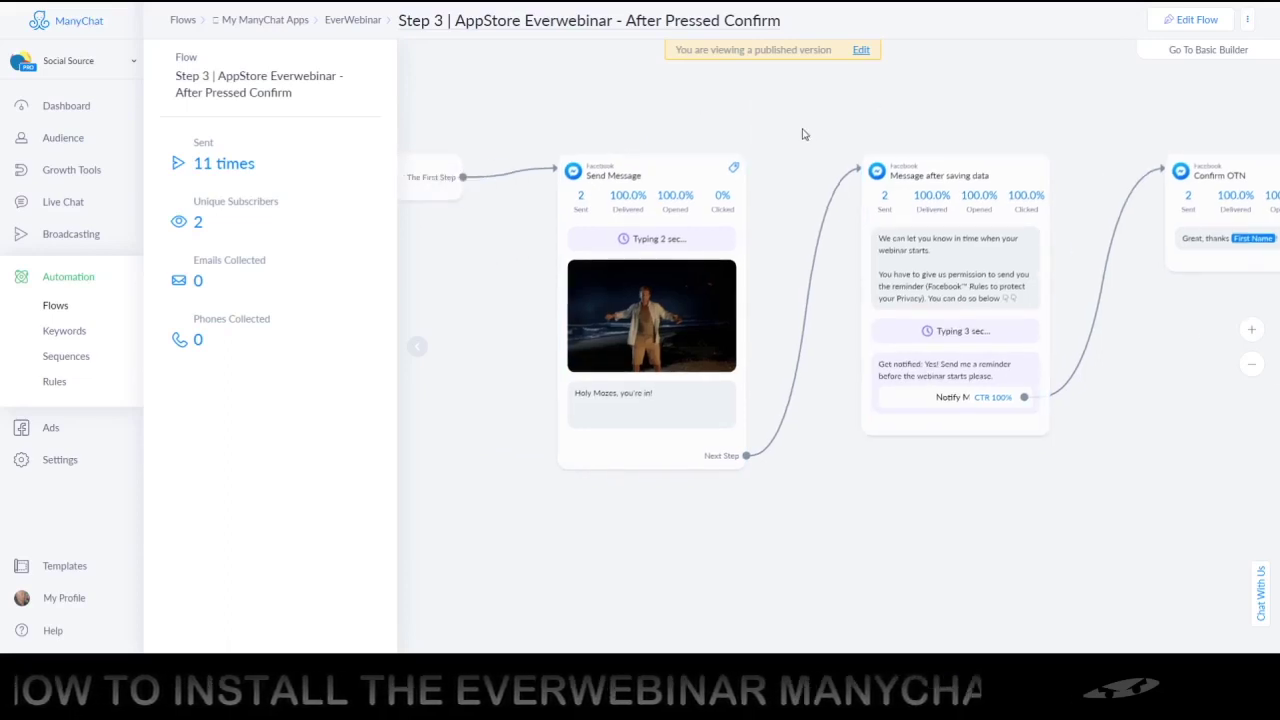
scroll(810, 131, "down", 2)
left_click_drag(606, 114, 637, 131)
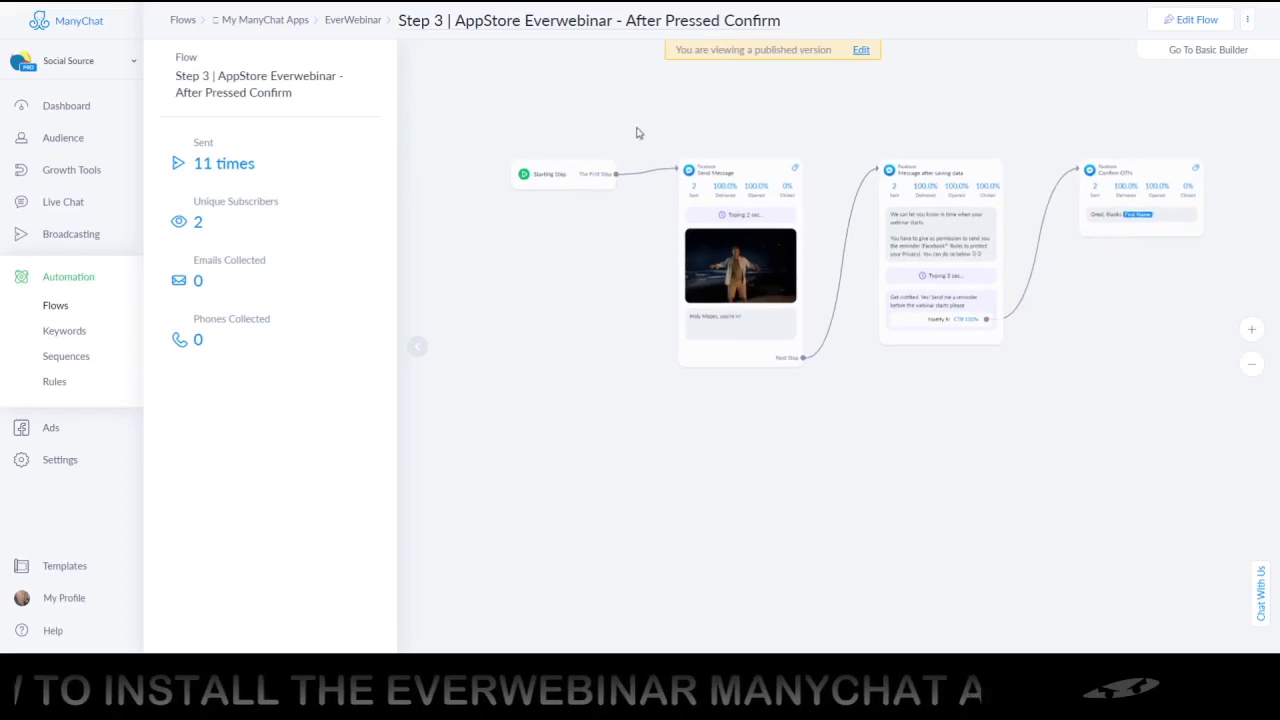
Open the Everwebinar Reminder rule and inspect its trigger 20 minutes before ctew_reminder
left_click(55, 382)
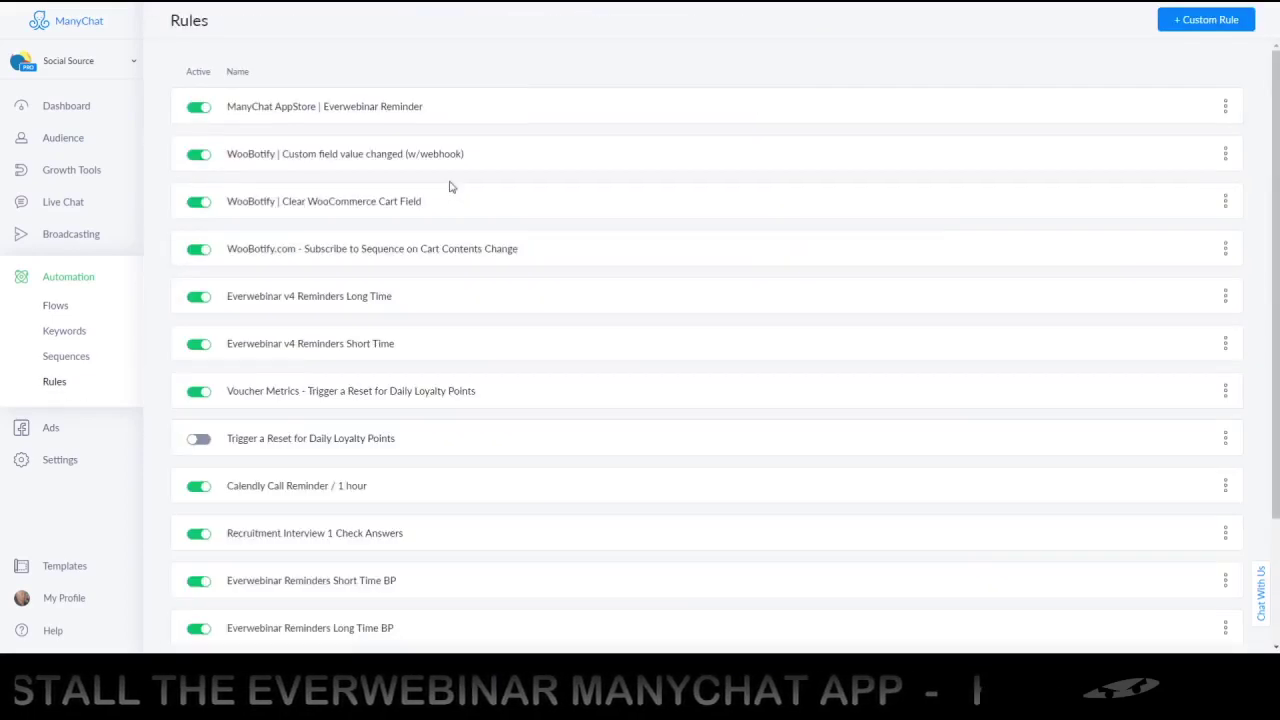
left_click(299, 108)
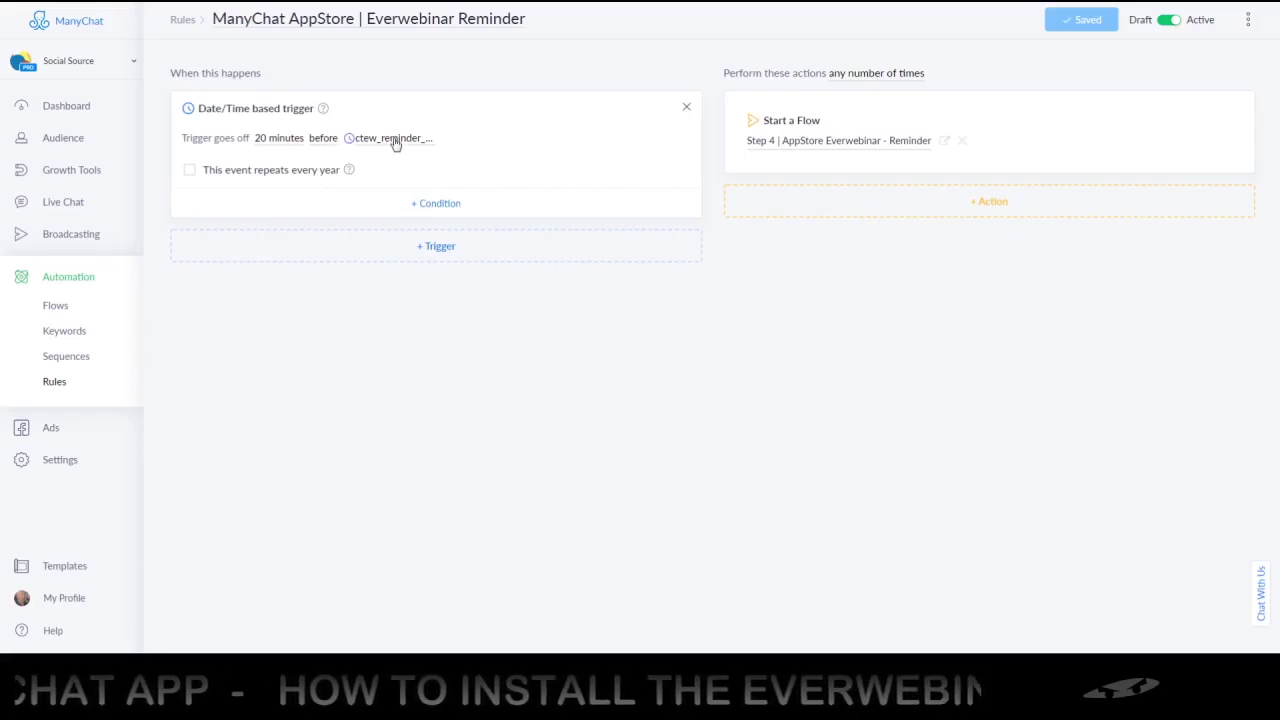
left_click(391, 140)
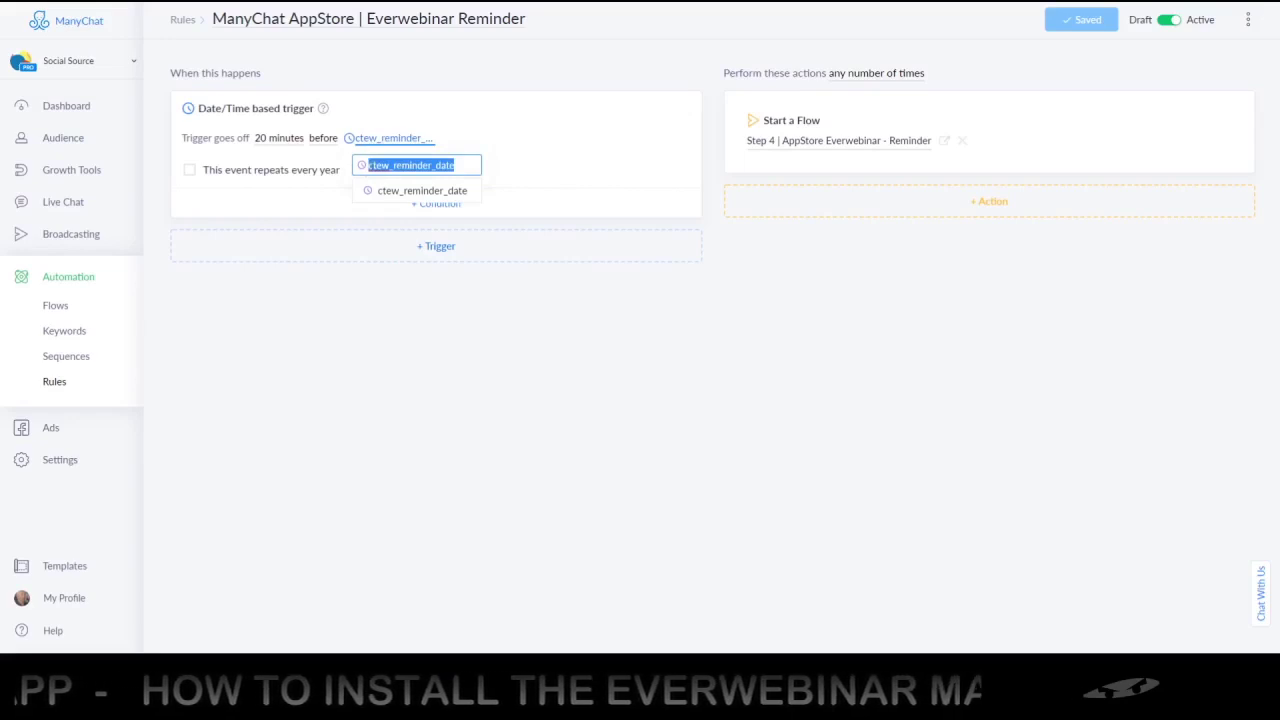
left_click(533, 168)
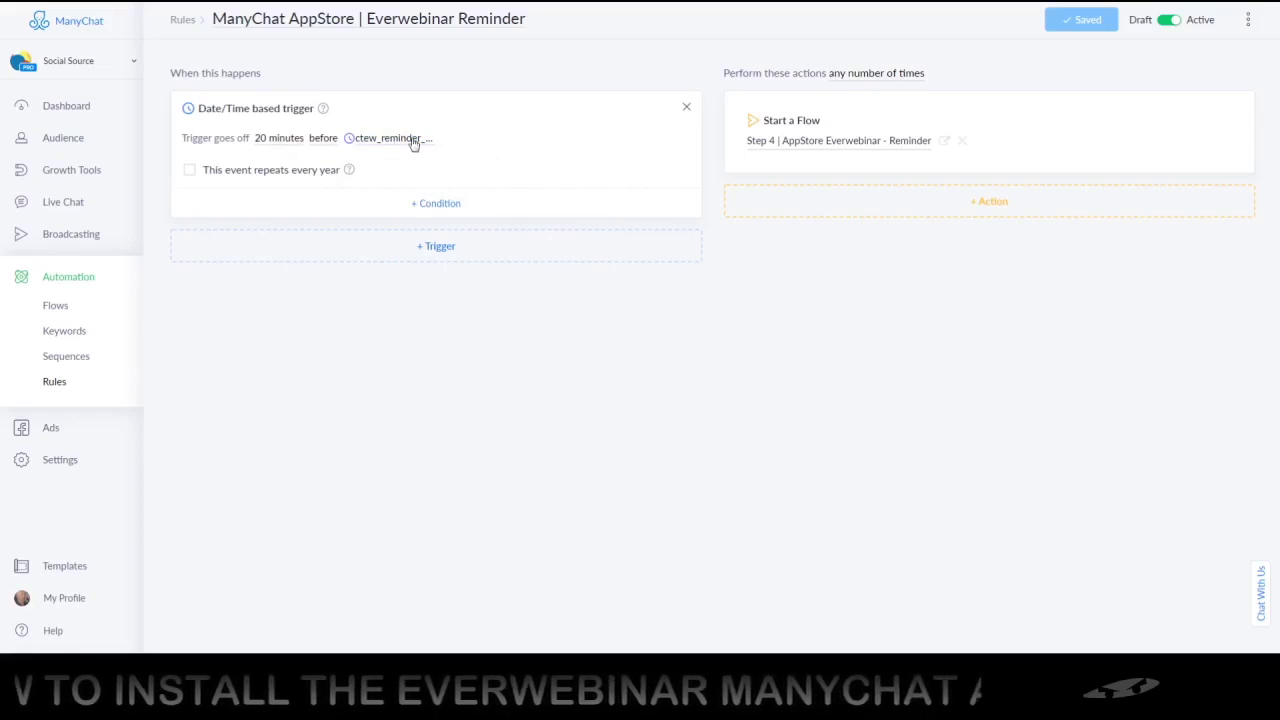
mouse_move(325, 110)
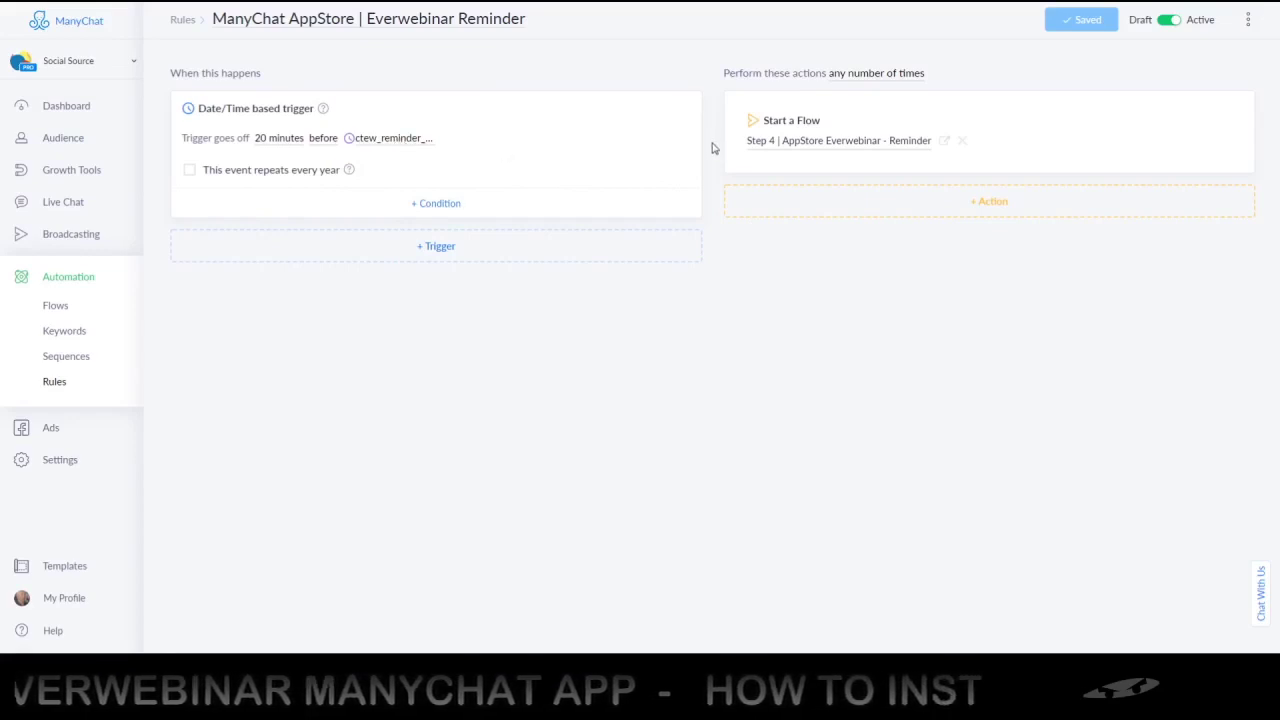
Confirm the rule launches the Step 4 Reminder flow and view that flow
left_click(790, 148)
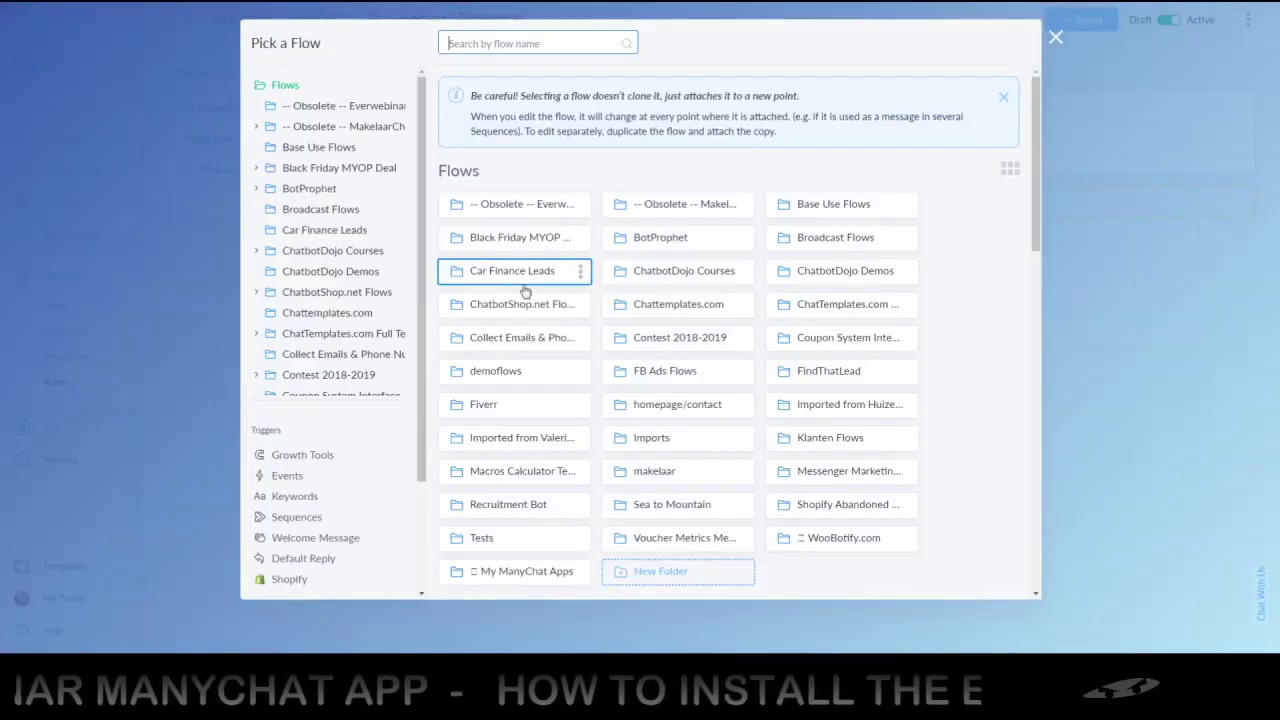
left_click(1056, 39)
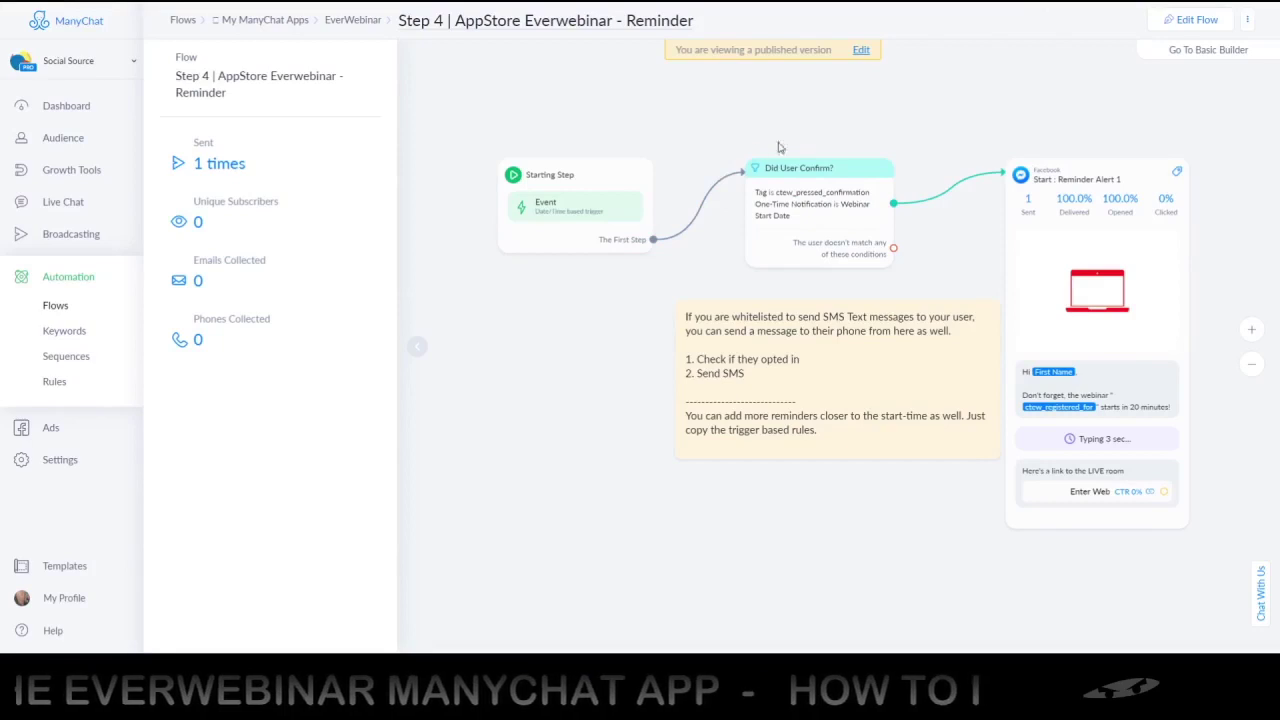
scroll(816, 137, "right", 2)
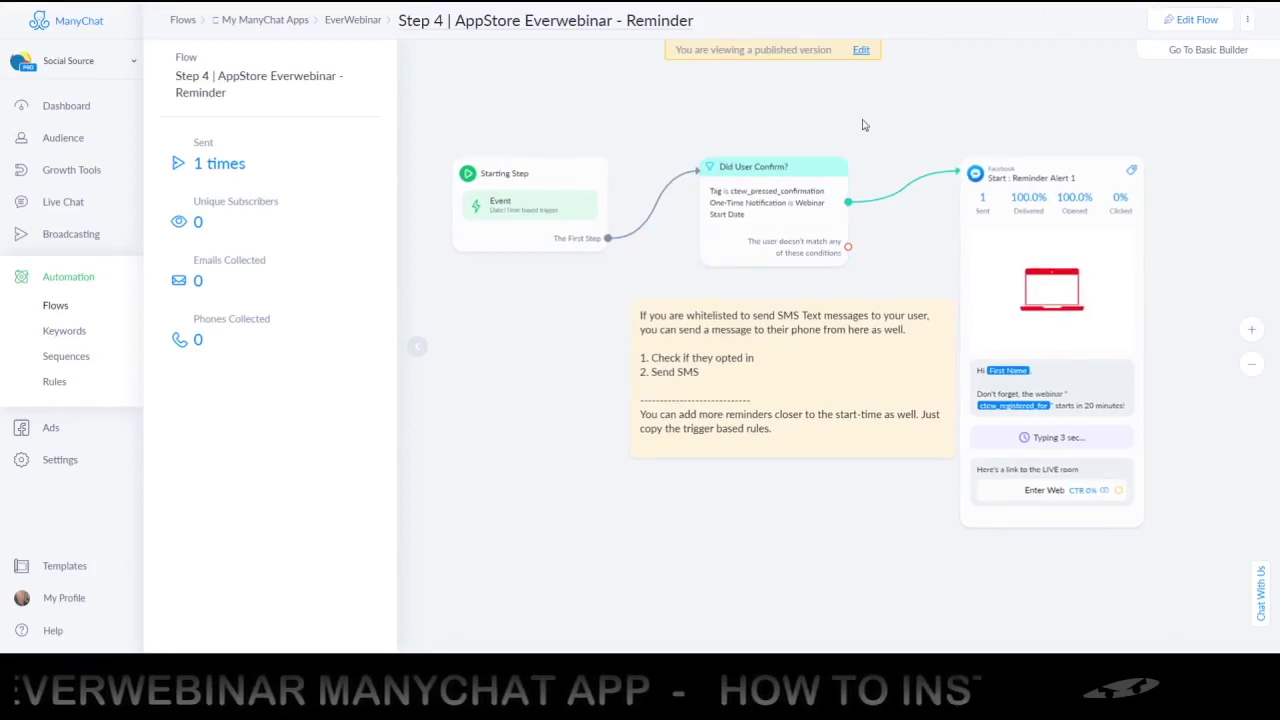
scroll(1165, 385, "right", 3)
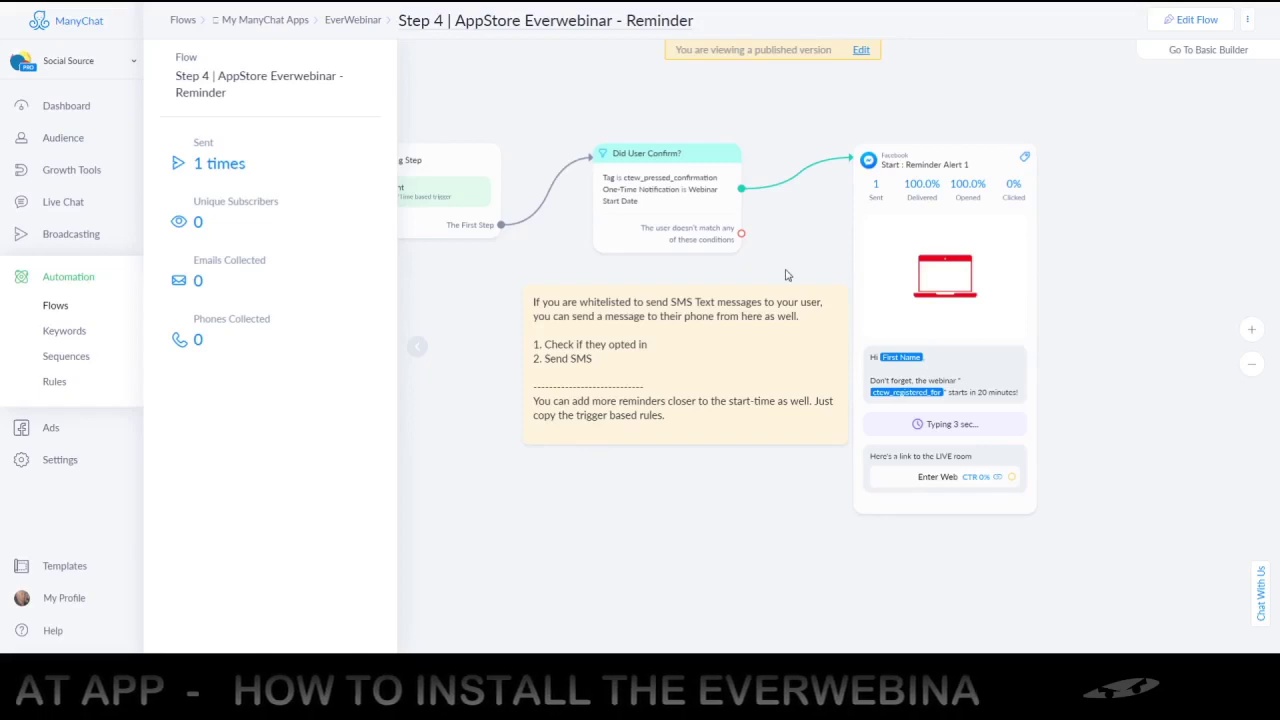
Read the Step 4 flow's SMS note, then go back to the contact information add-on flow
mouse_move(790, 305)
left_mouse_down()
mouse_move(774, 303)
mouse_move(797, 310)
left_mouse_up()
left_click(843, 320)
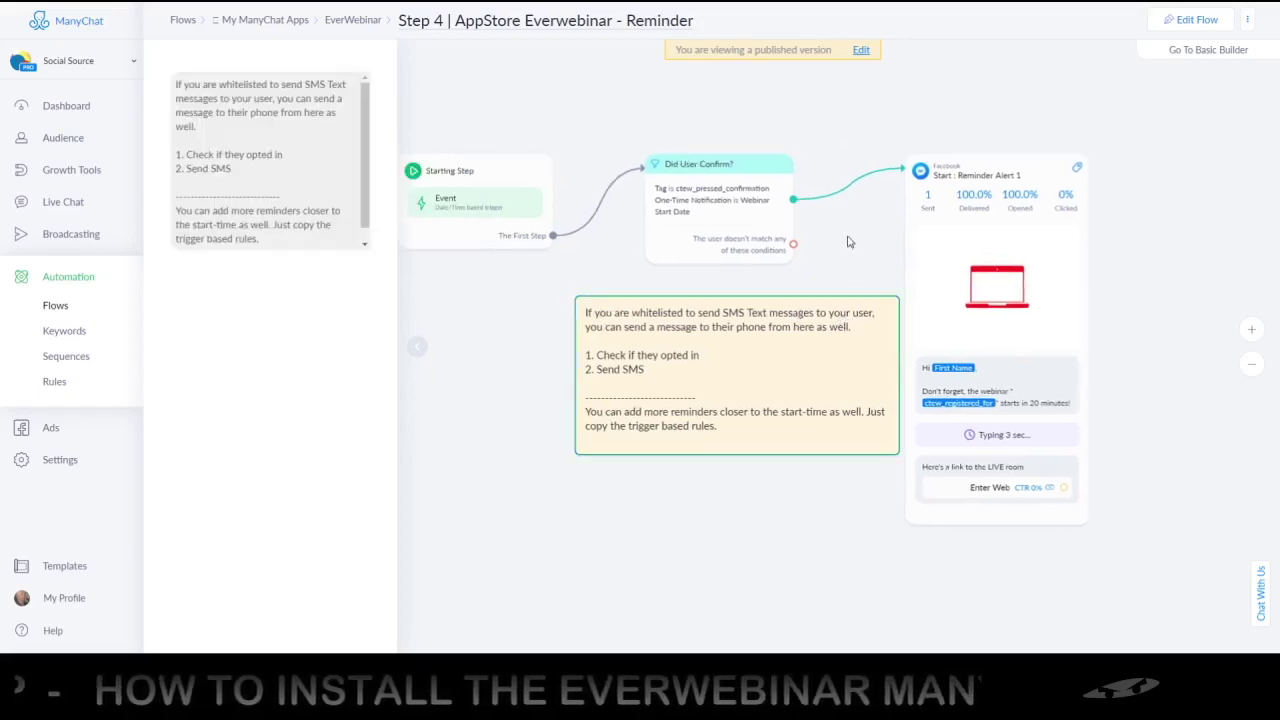
left_click(668, 126)
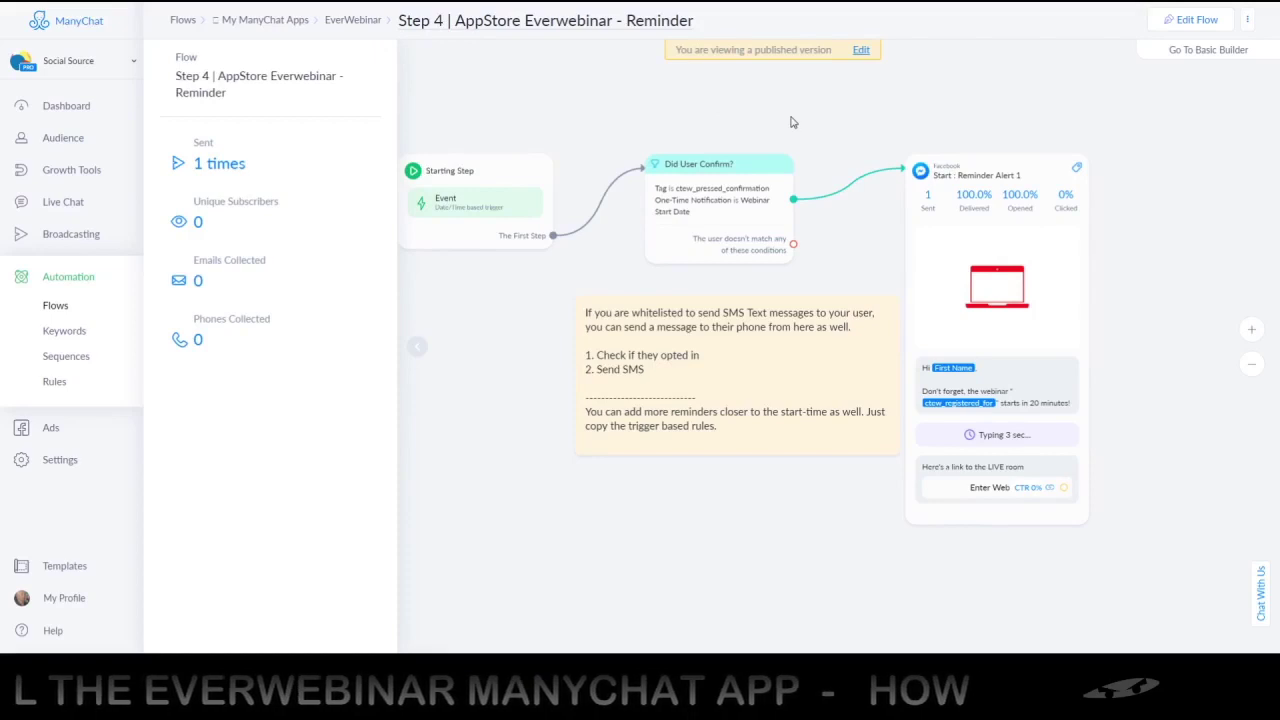
key("alt+Left")
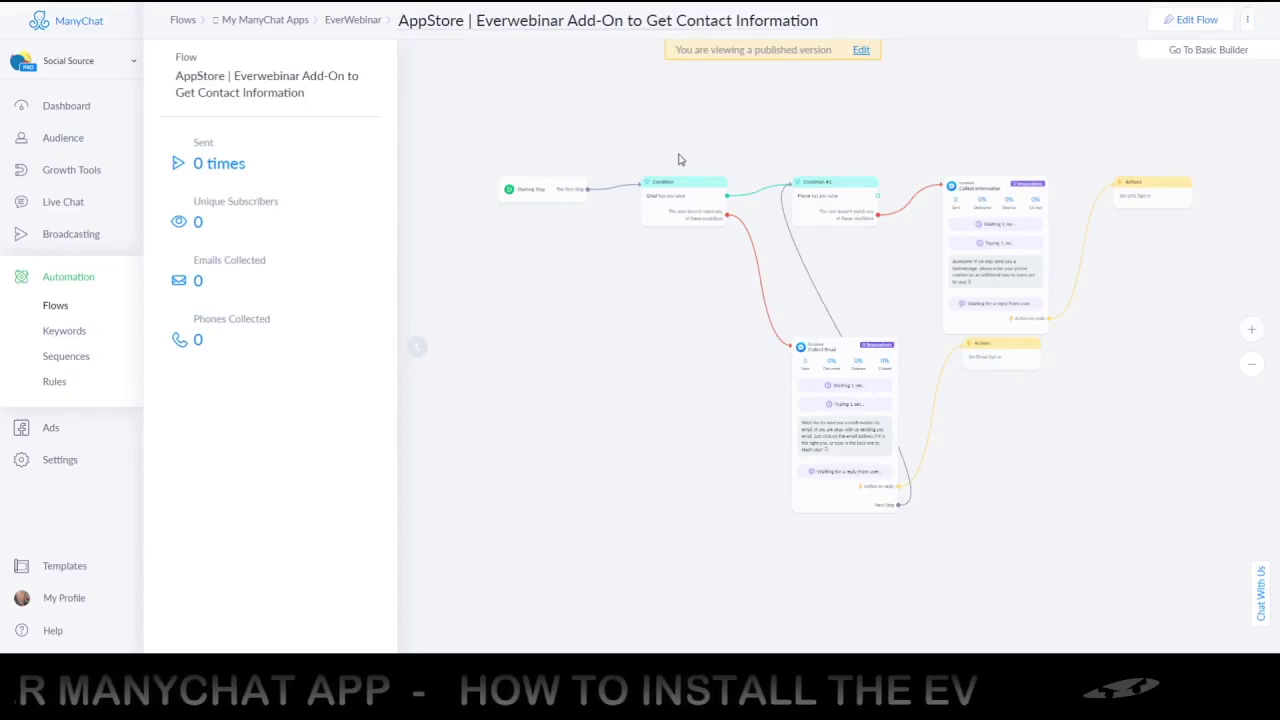
Explore the Add-On flow's Collect Email, SMS and Email opt-in actions, selecting Collect Information
scroll(686, 229, "up", 3)
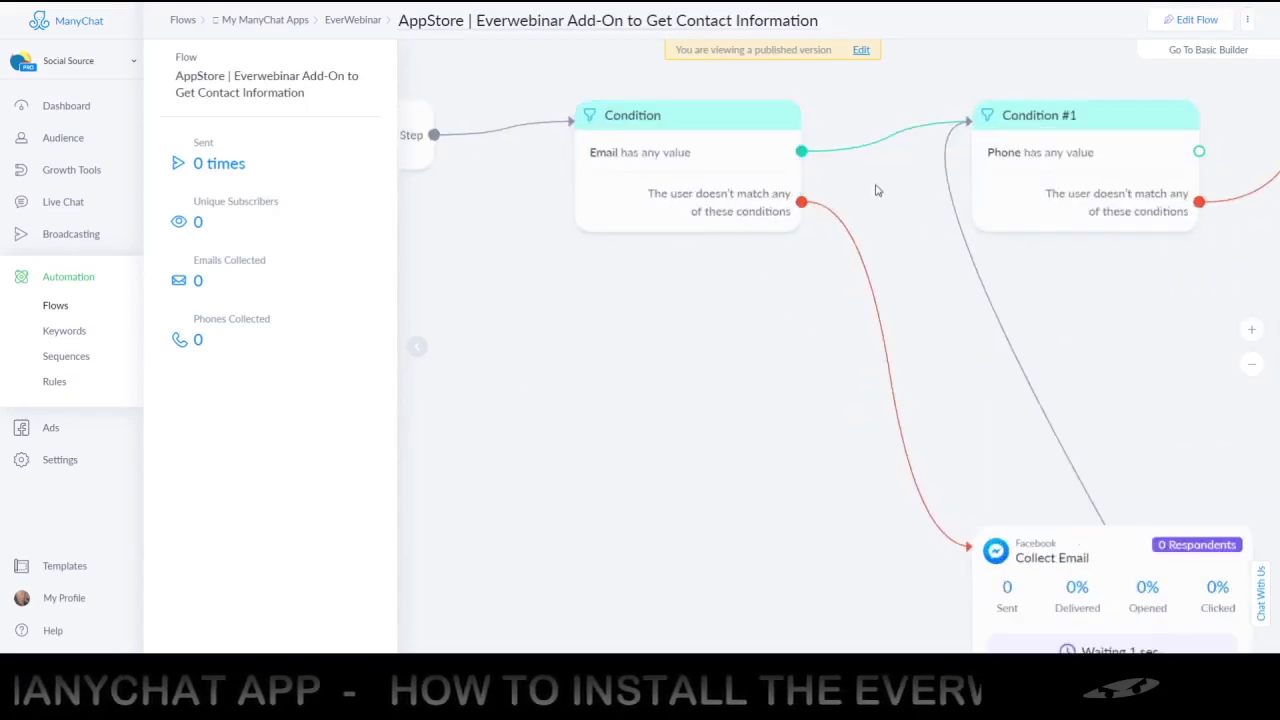
left_click_drag(900, 194, 891, 220)
left_click_drag(1140, 337, 968, 262)
scroll(968, 262, "down", 3)
scroll(990, 560, "up", 1)
left_click_drag(998, 604, 831, 409)
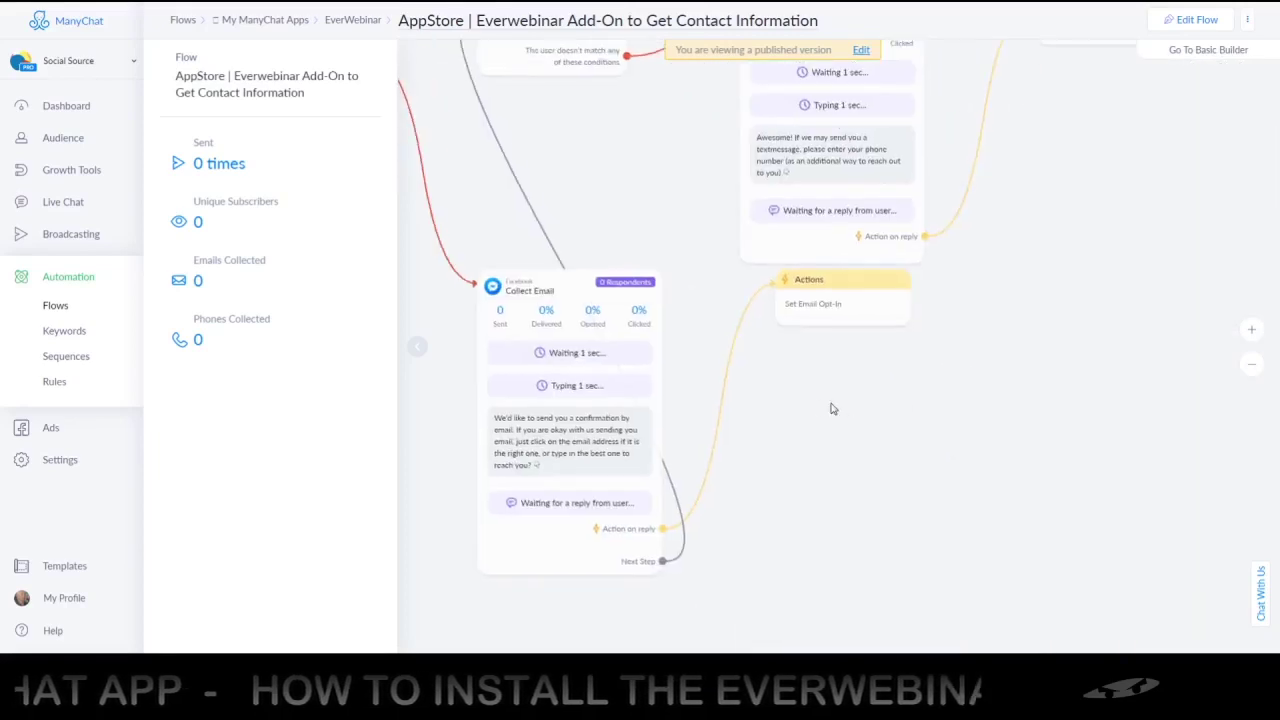
scroll(1062, 200, "down", 2)
scroll(925, 361, "up", 2)
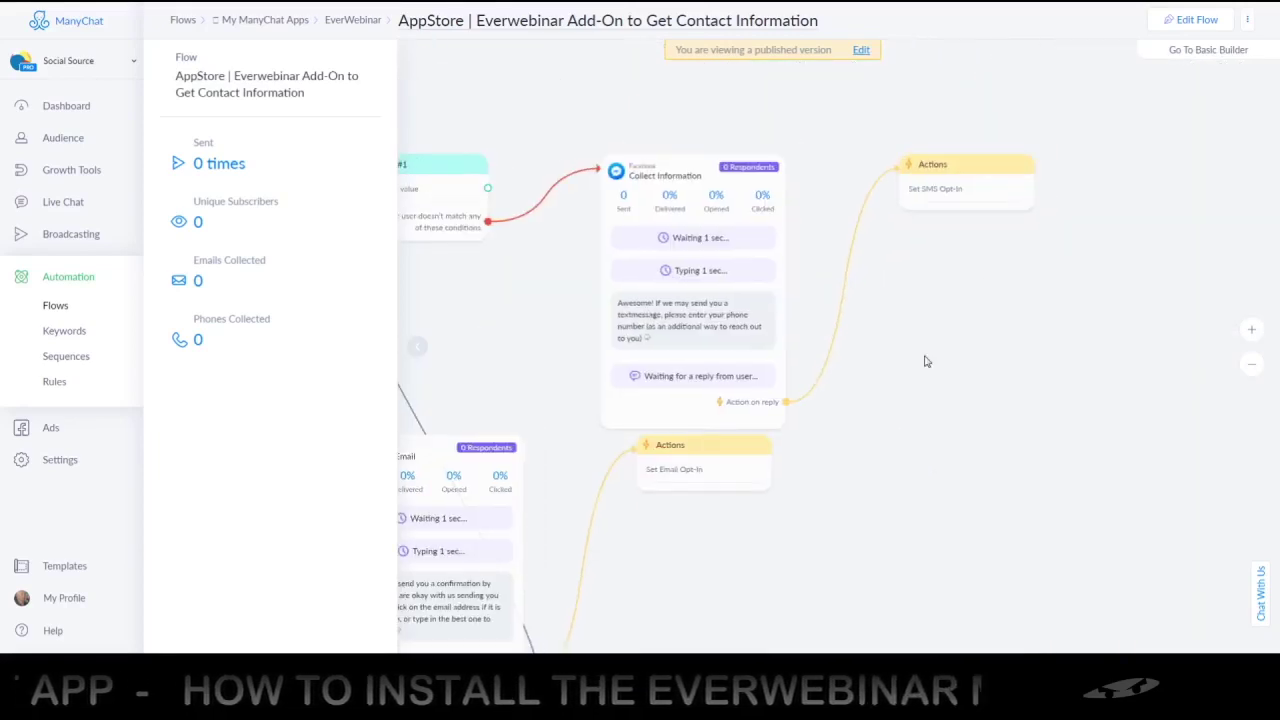
left_click_drag(925, 361, 971, 286)
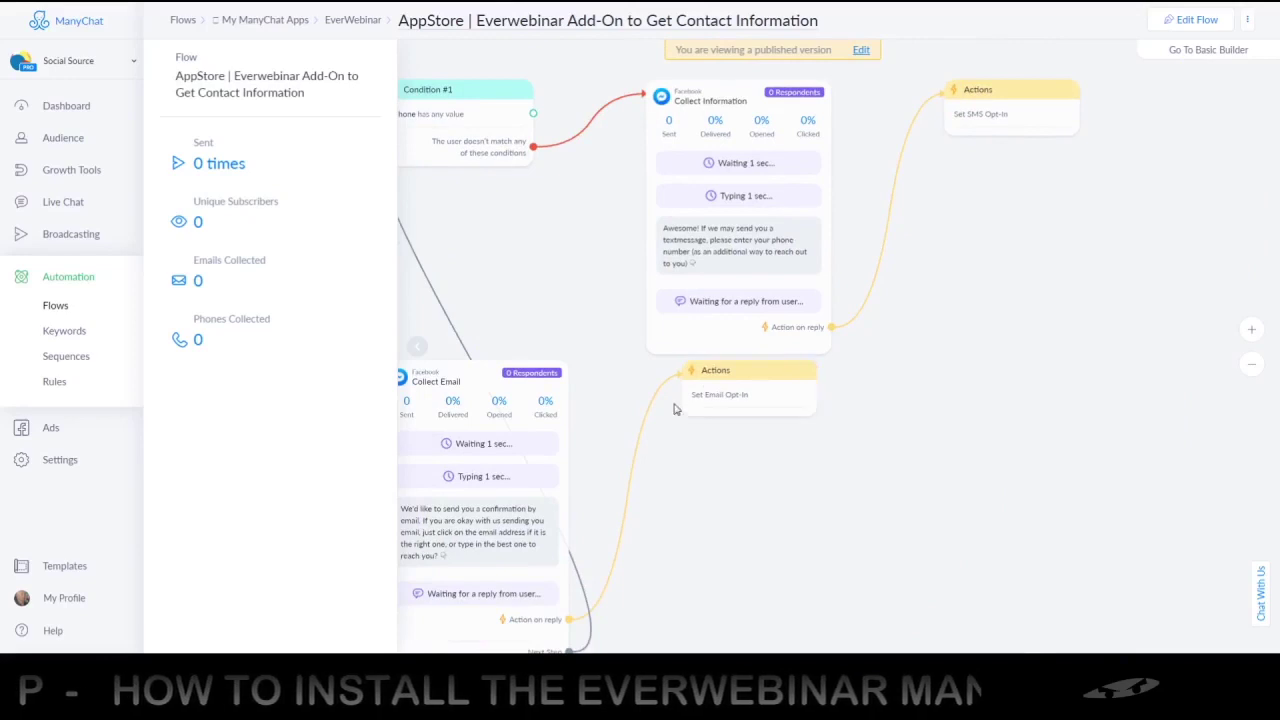
left_click_drag(991, 203, 968, 298)
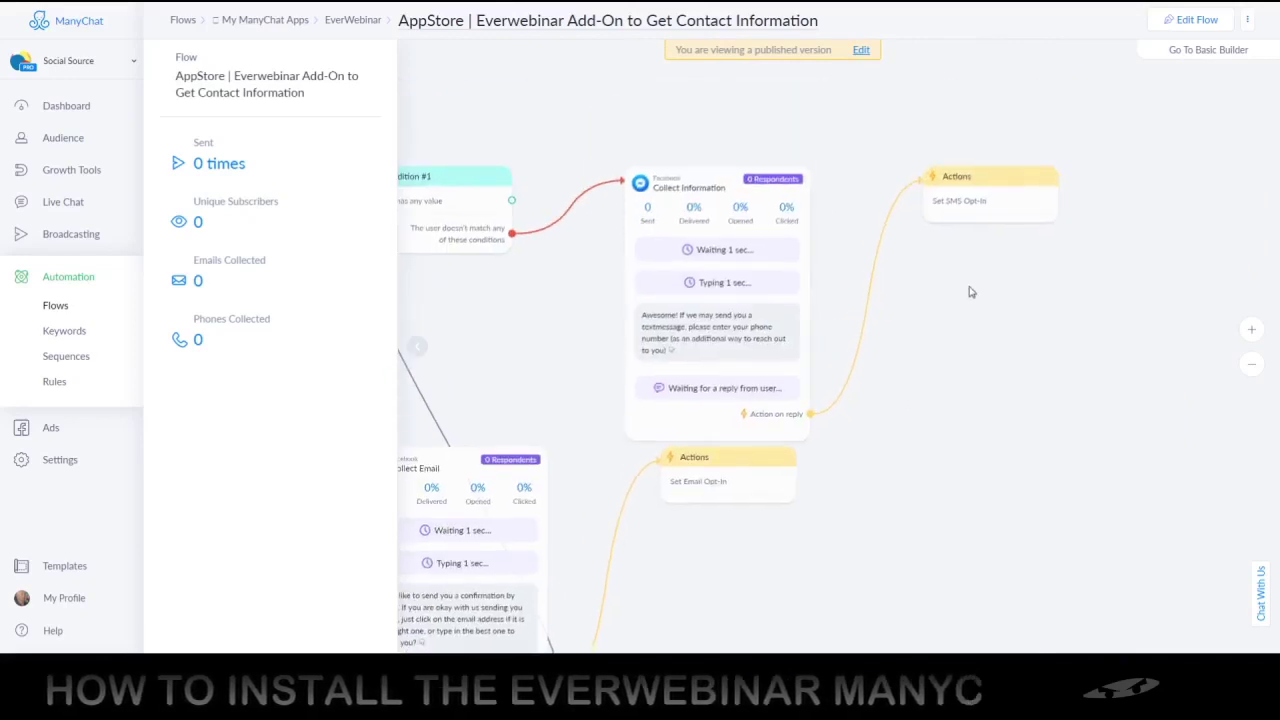
left_click_drag(937, 350, 983, 308)
left_click(773, 310)
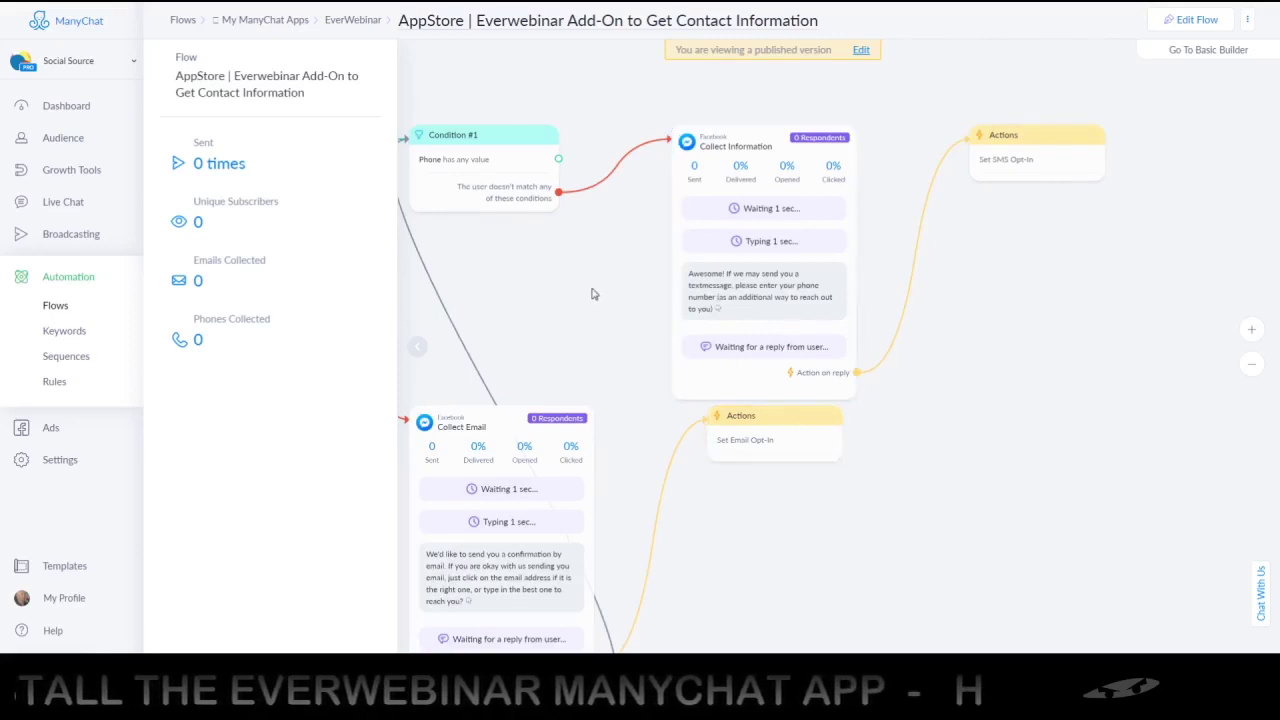
Pan to the condition node to view the whole add-on flow, then return to the EverWebinar folder
left_click_drag(592, 294, 787, 271)
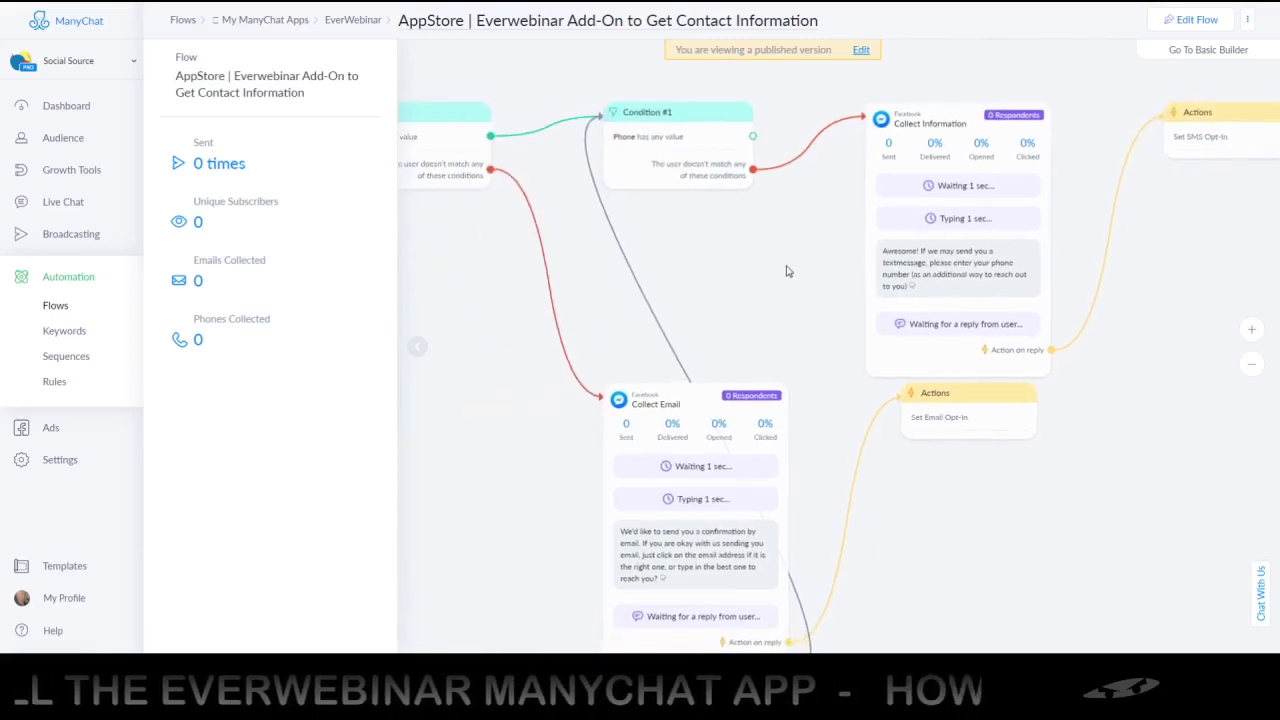
scroll(787, 271, "down", 3)
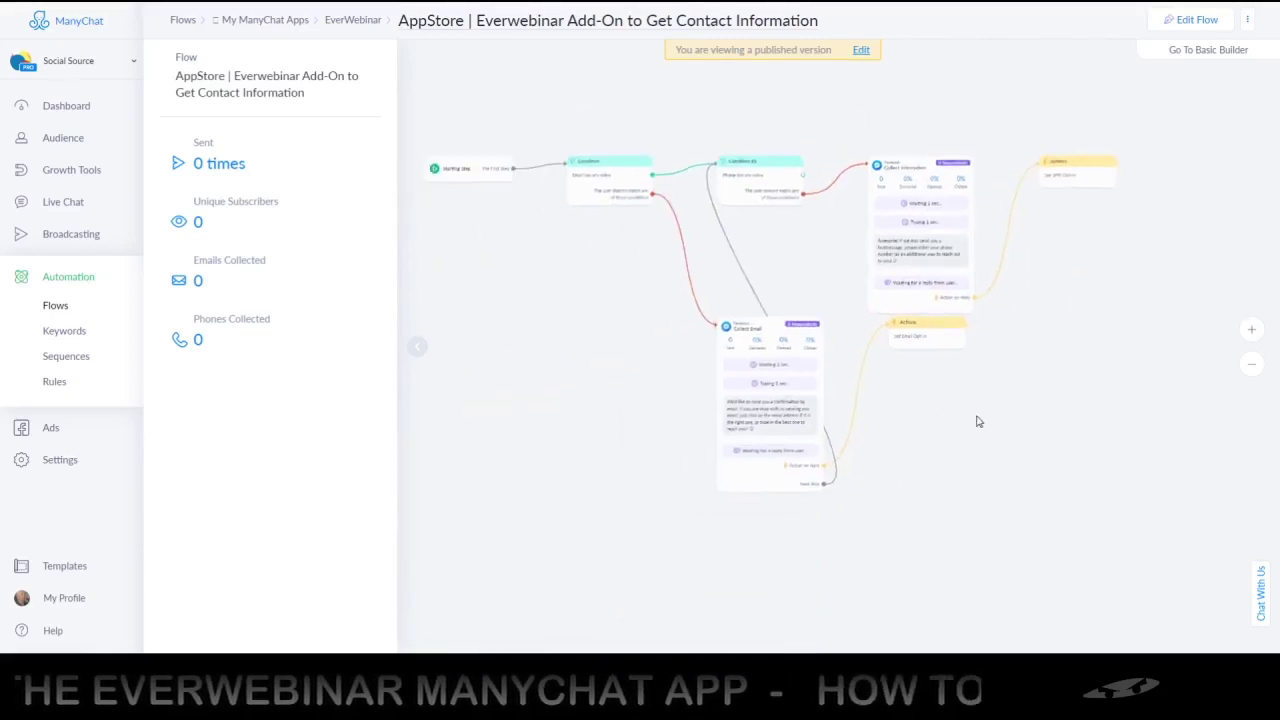
left_click_drag(978, 421, 1061, 410)
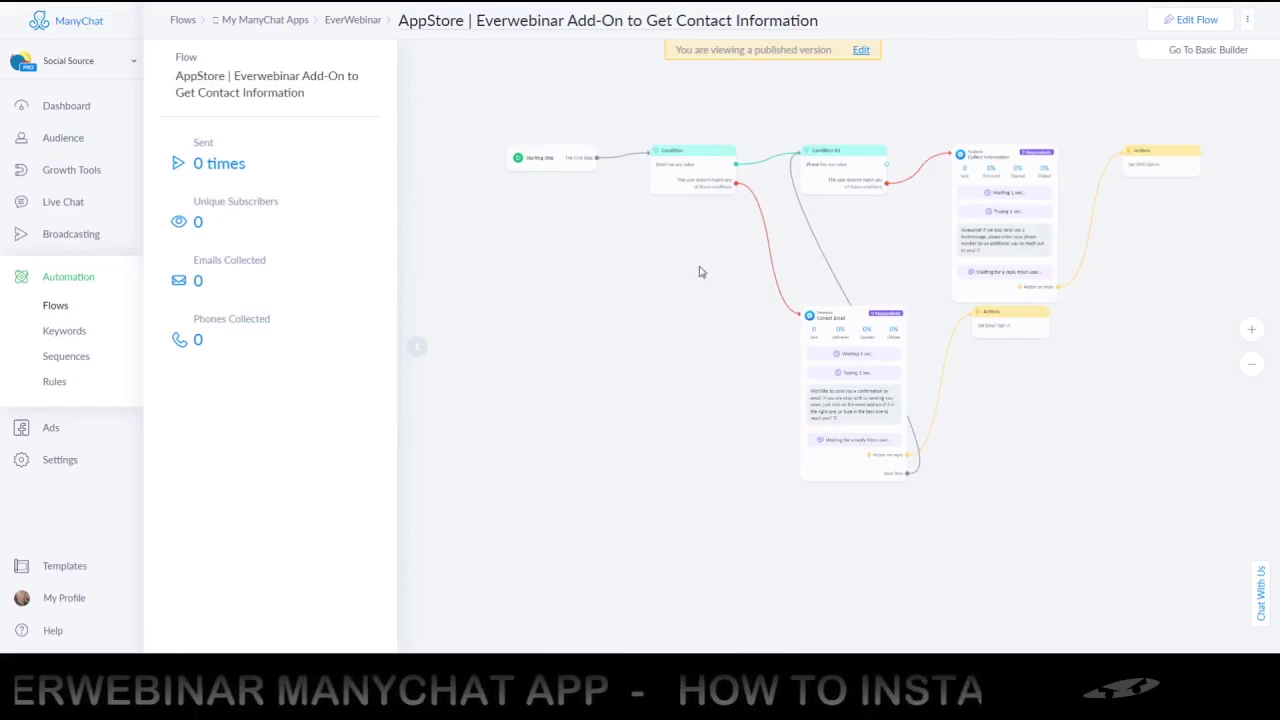
left_click_drag(715, 271, 663, 309)
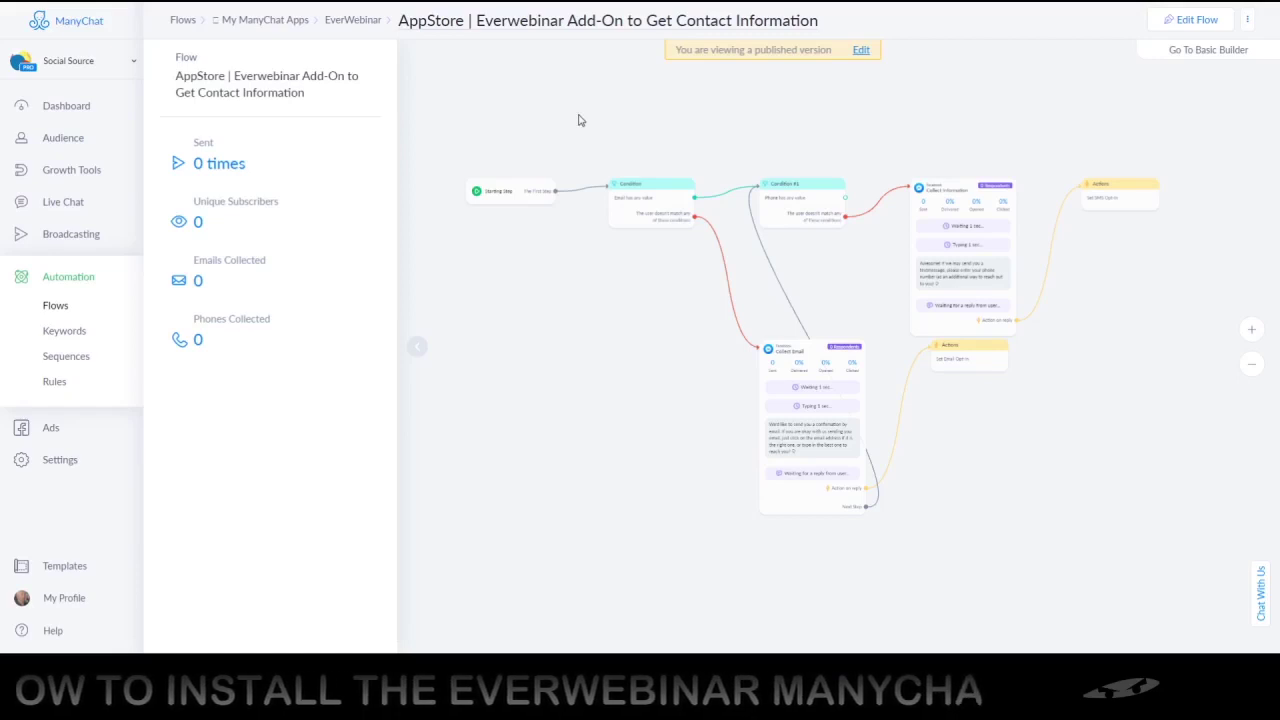
left_click(358, 24)
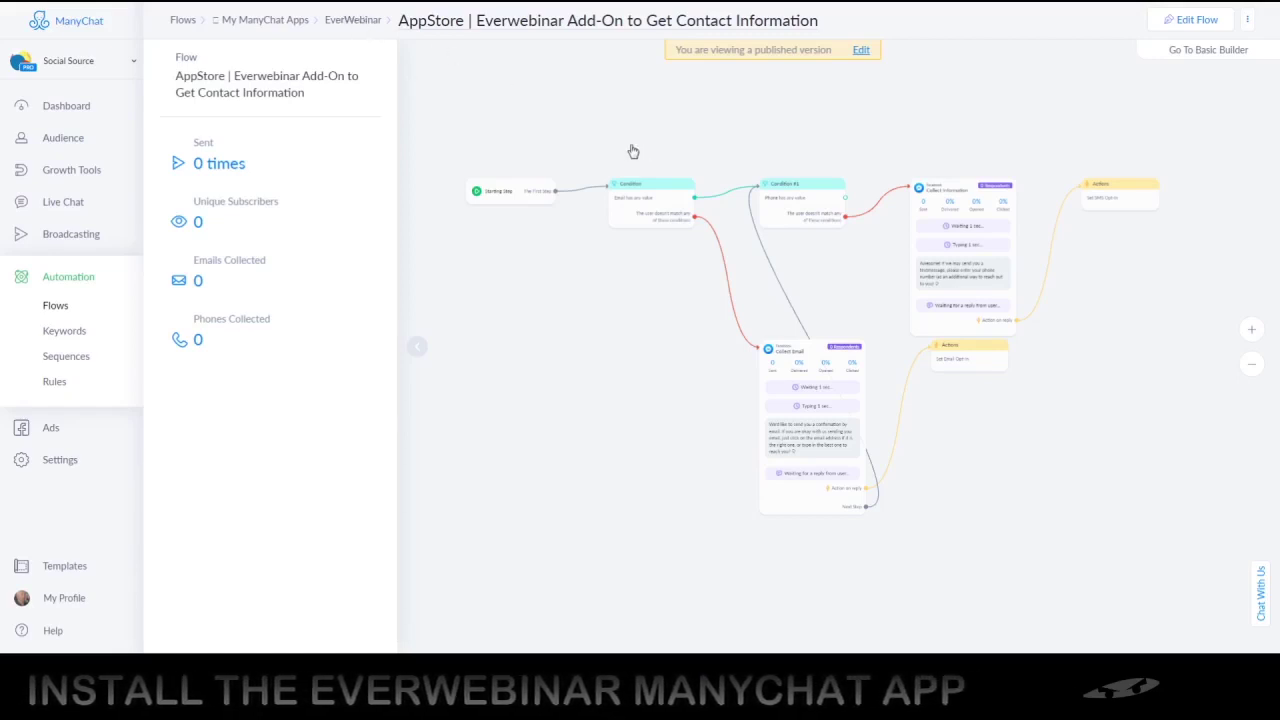